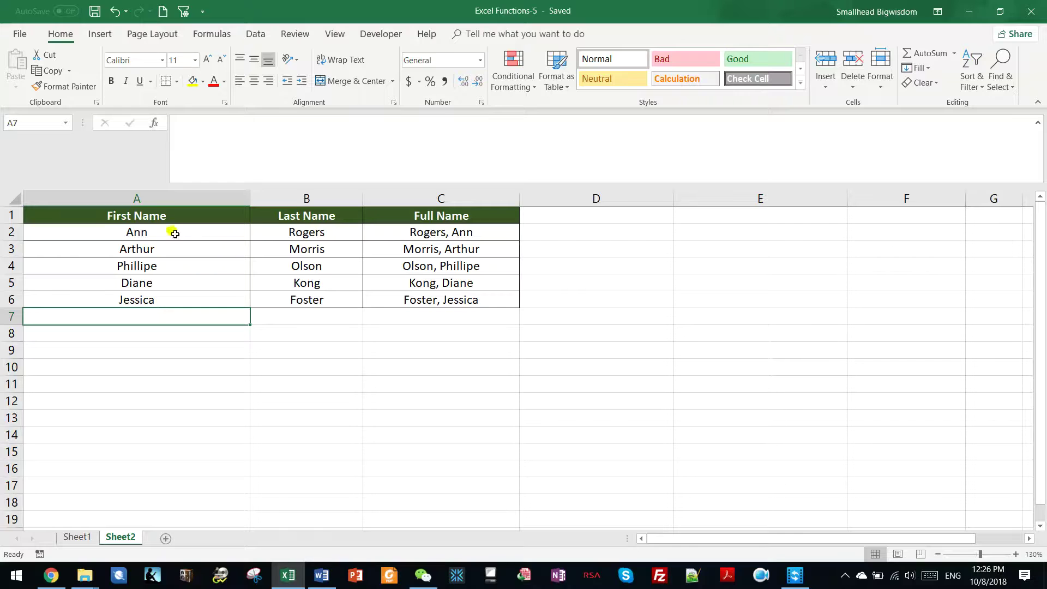
# Add the column header UPPER in cell D1, next to the Full Name column.
pyautogui.moveTo(175, 215); pyautogui.dragTo(447, 297)
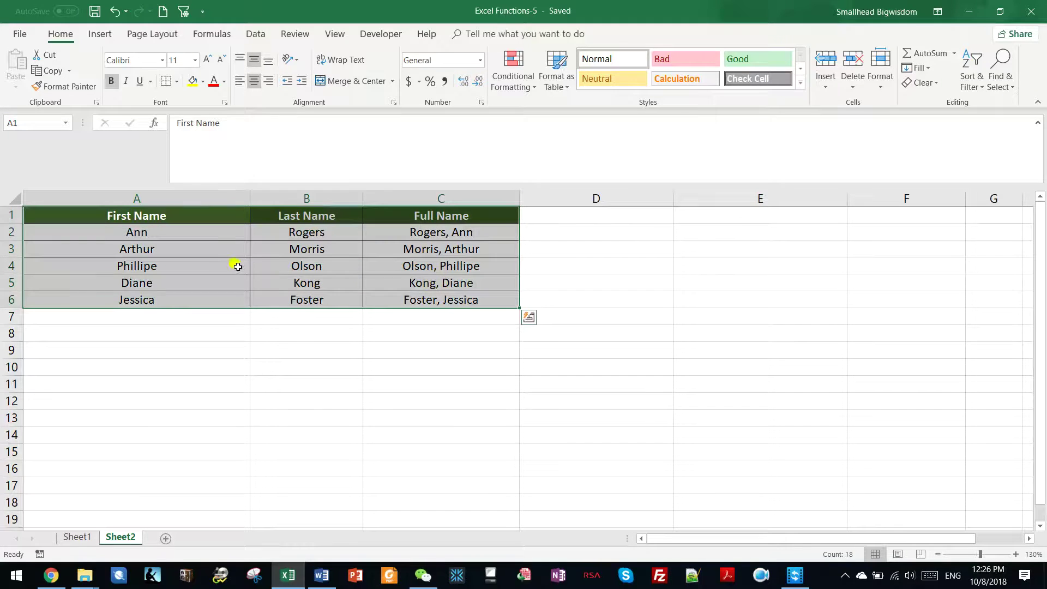
pyautogui.click(202, 243)
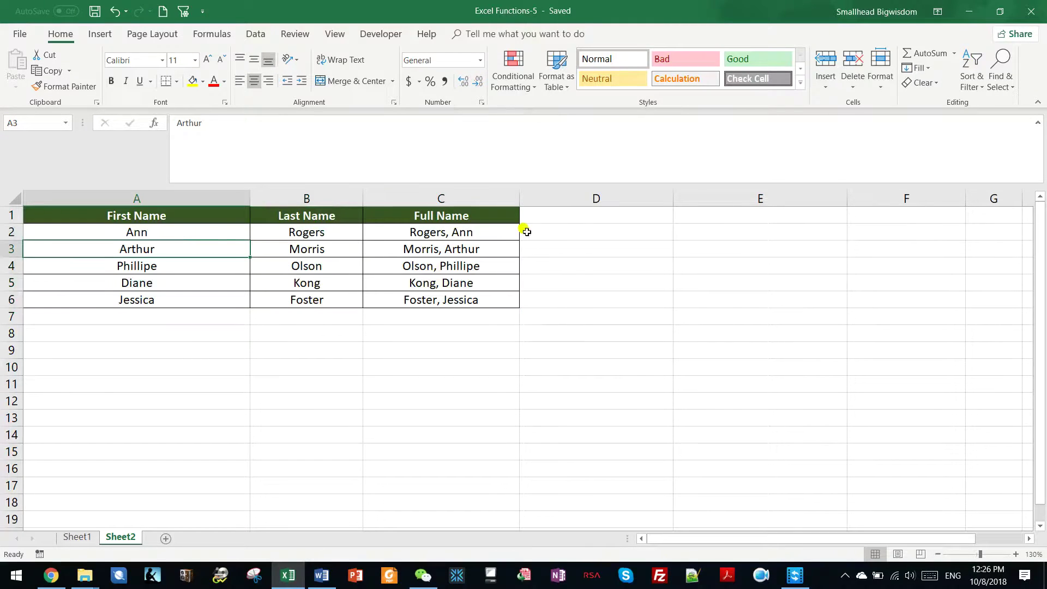
pyautogui.click(593, 219)
pyautogui.press('capslock')
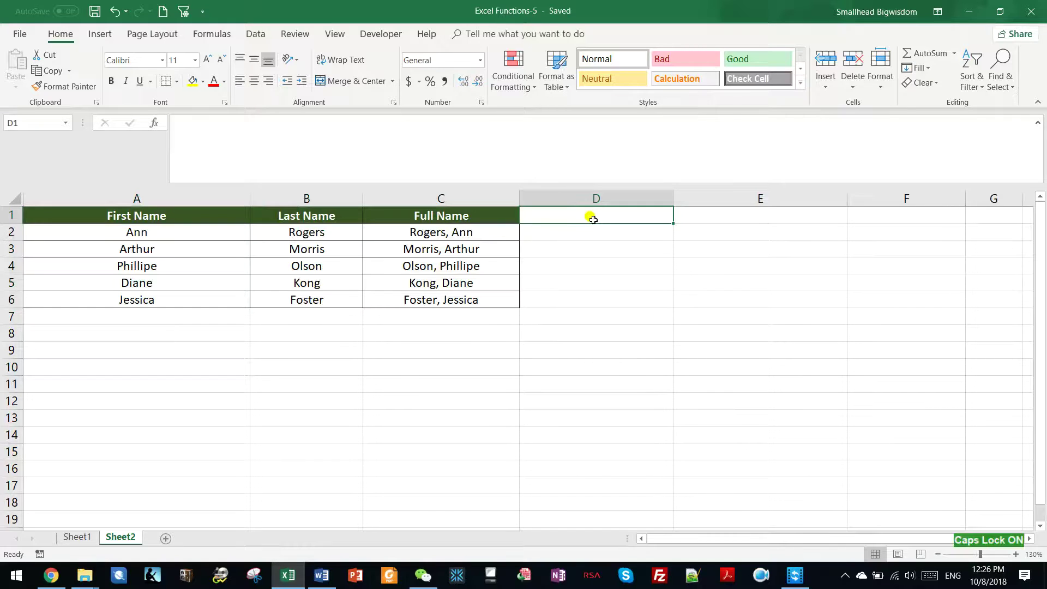
pyautogui.write('UPPER')
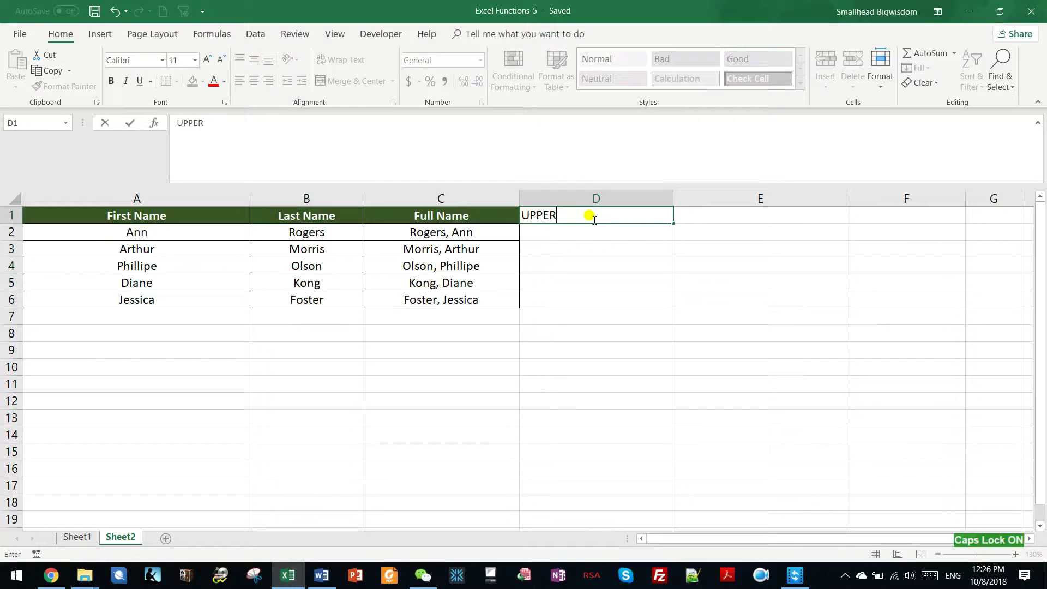
pyautogui.press('Return')
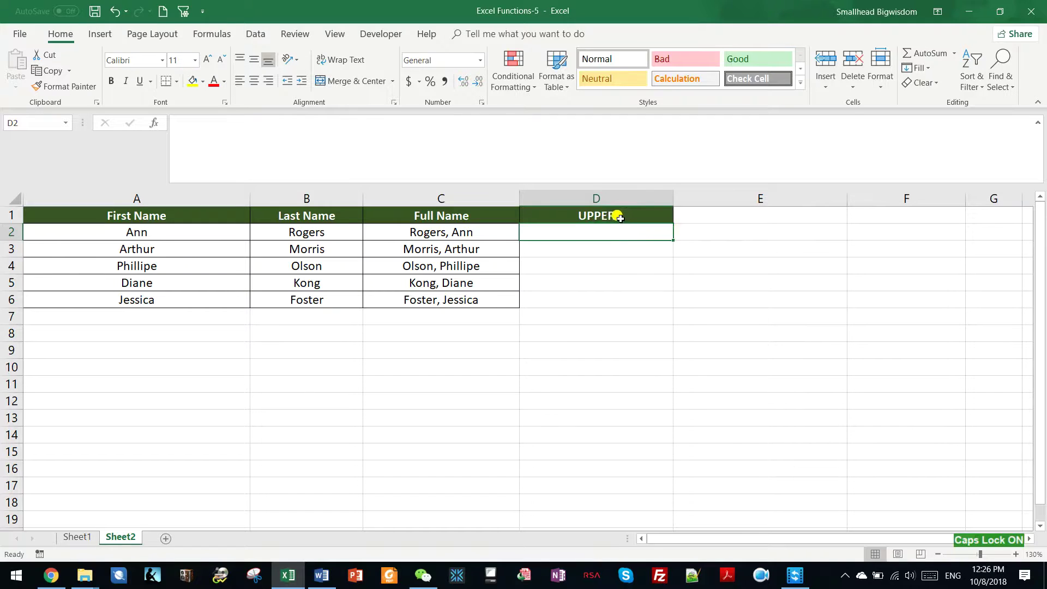
# Enter the formula =UPPER(A2) in cell D2 to convert the first name to uppercase.
pyautogui.write('=')
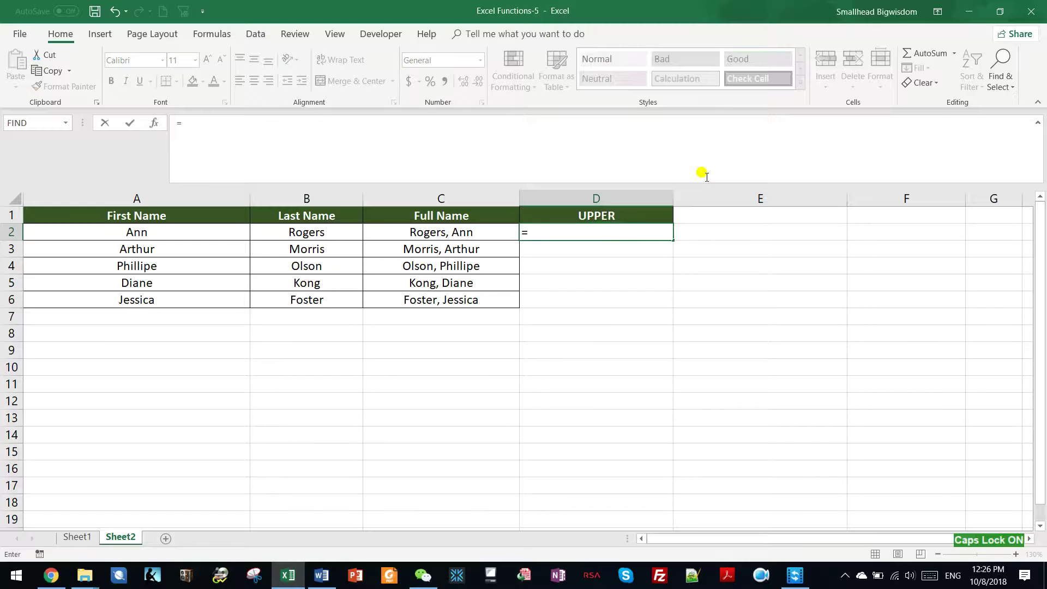
pyautogui.write('UPPER(')
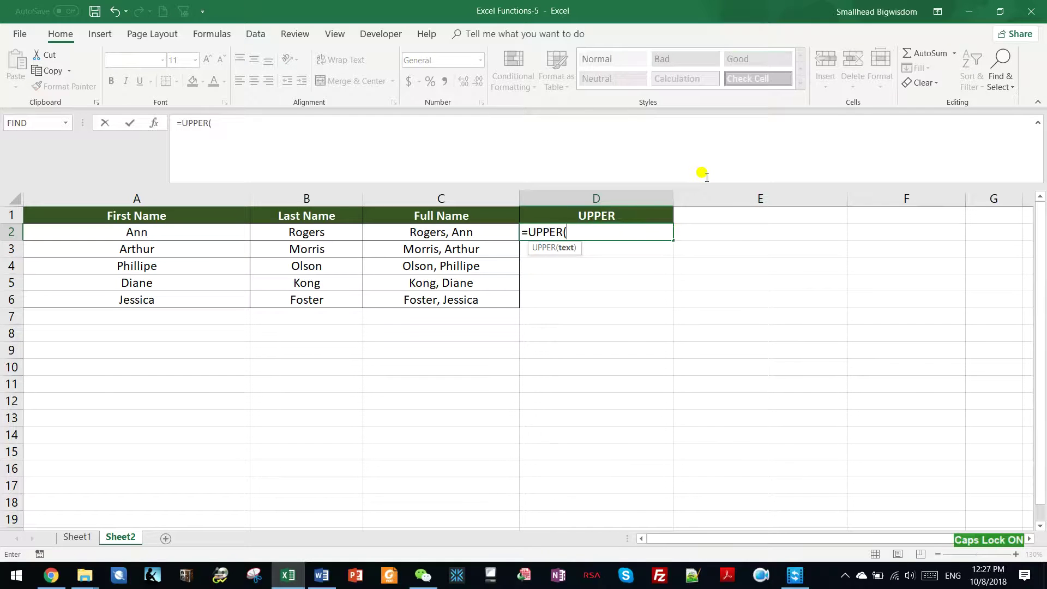
pyautogui.click(164, 232)
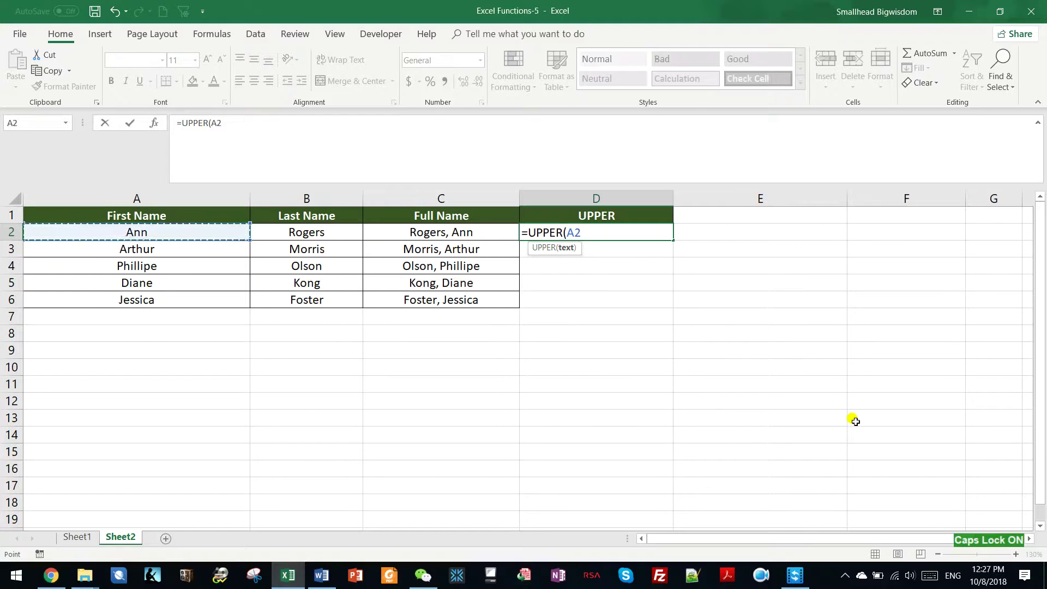
pyautogui.press('Return')
pyautogui.click(562, 233)
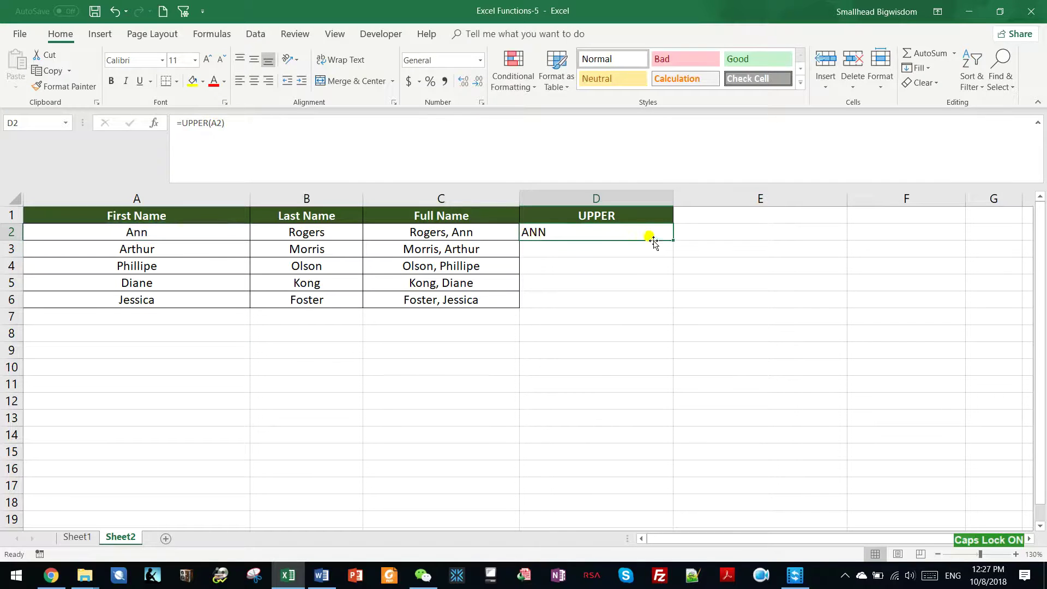
# Enter the formula =UPPER(A3) in cell D3 for the second first name.
pyautogui.click(619, 249)
pyautogui.write('=UPPER(')
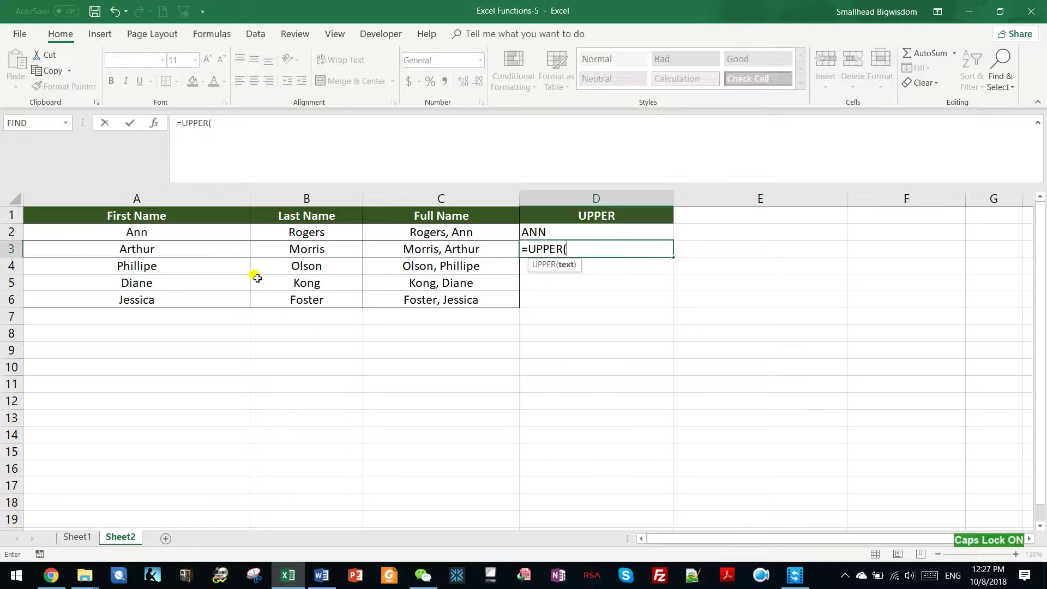
pyautogui.click(185, 249)
pyautogui.press('Return')
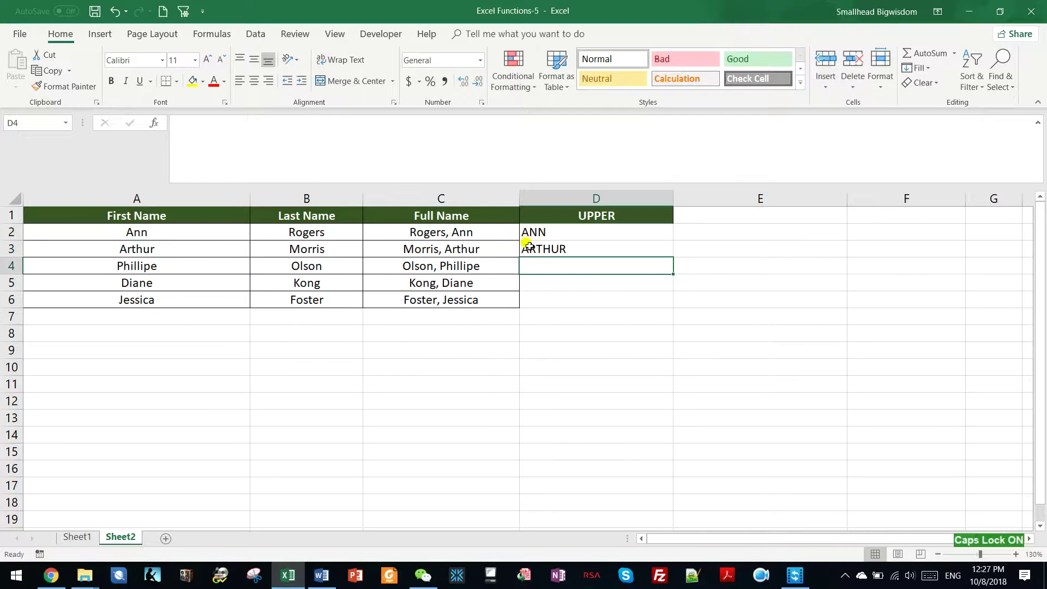
# Fill the UPPER formula from D3 down through D6 and check the filled cells.
pyautogui.click(561, 244)
pyautogui.click(573, 230)
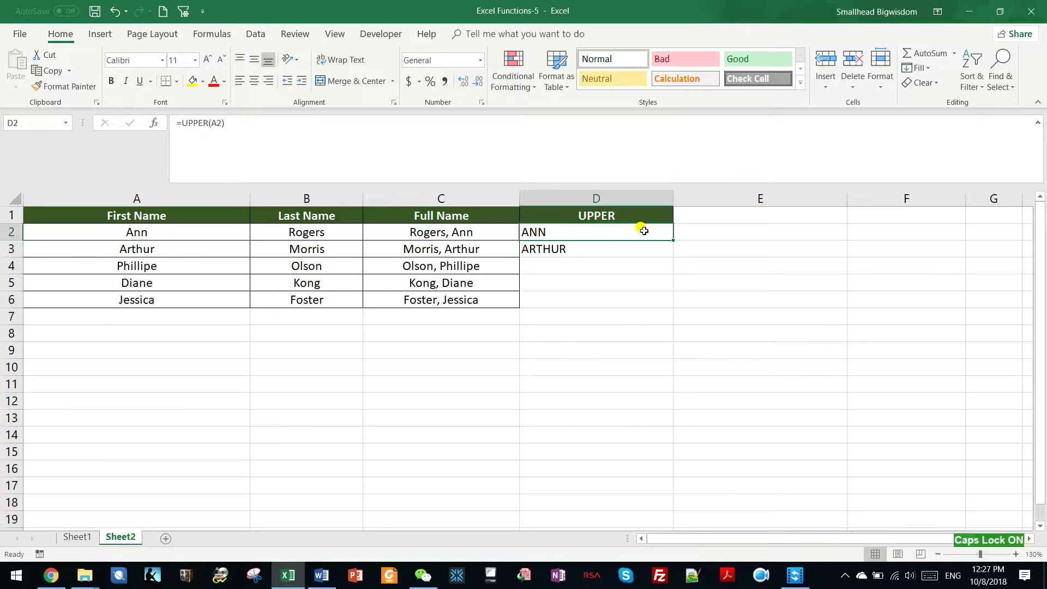
pyautogui.moveTo(672, 238); pyautogui.dragTo(675, 255)
pyautogui.doubleClick(676, 255)
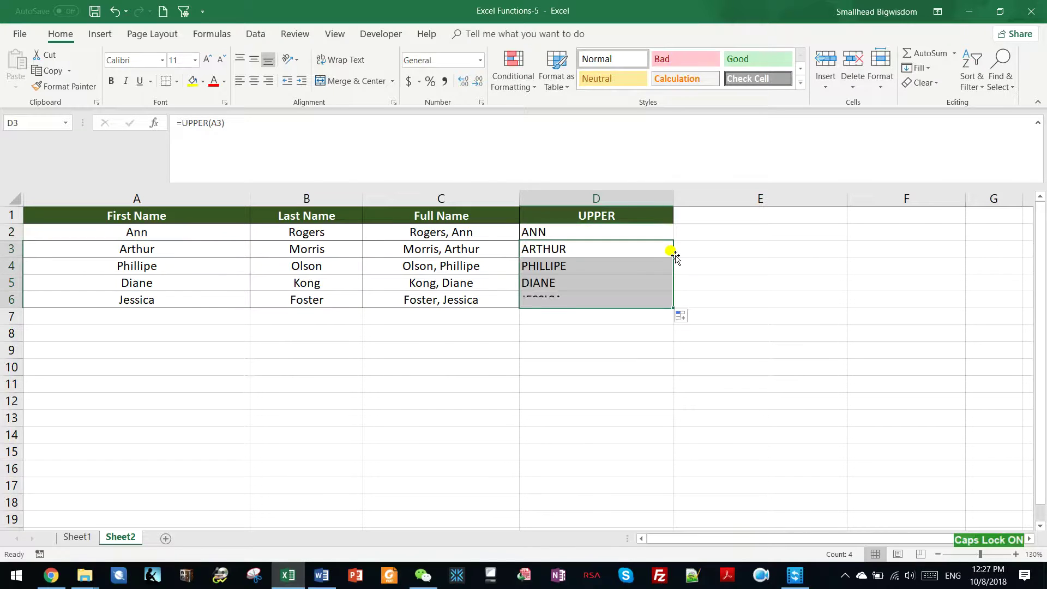
pyautogui.click(631, 269)
pyautogui.click(564, 303)
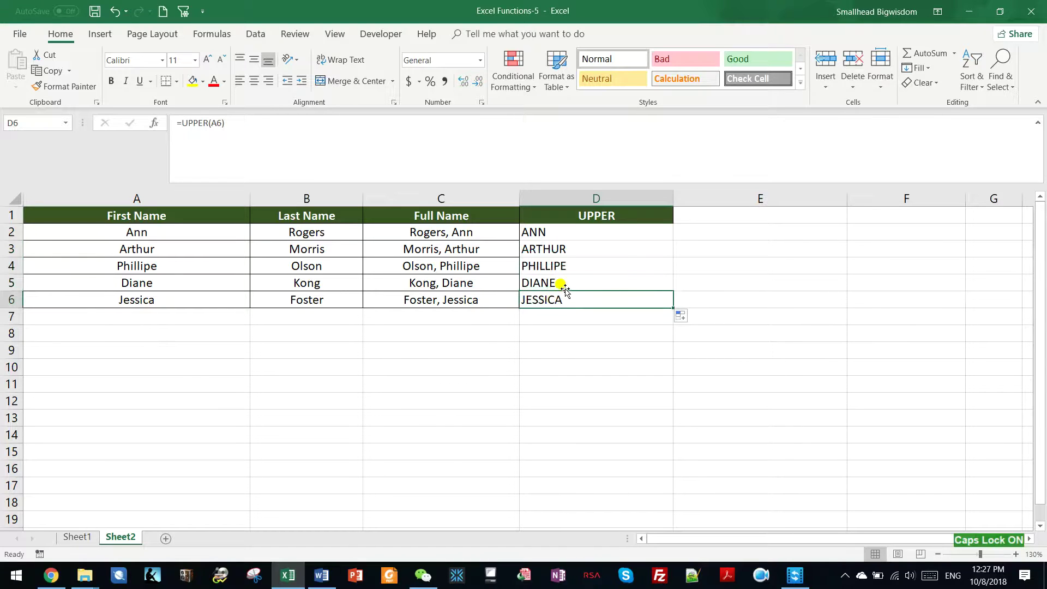
pyautogui.click(563, 284)
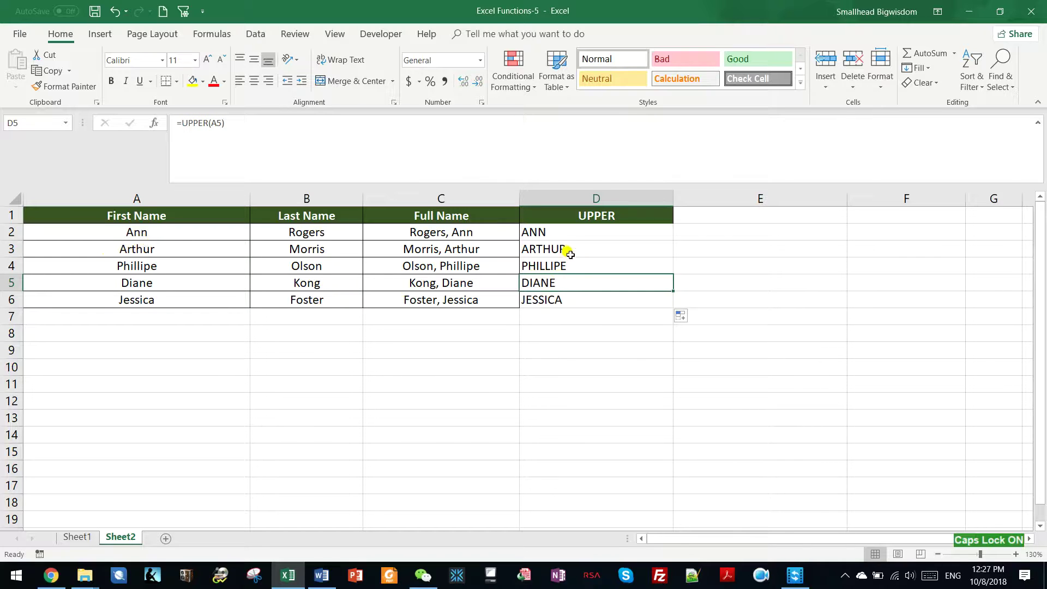
pyautogui.click(569, 235)
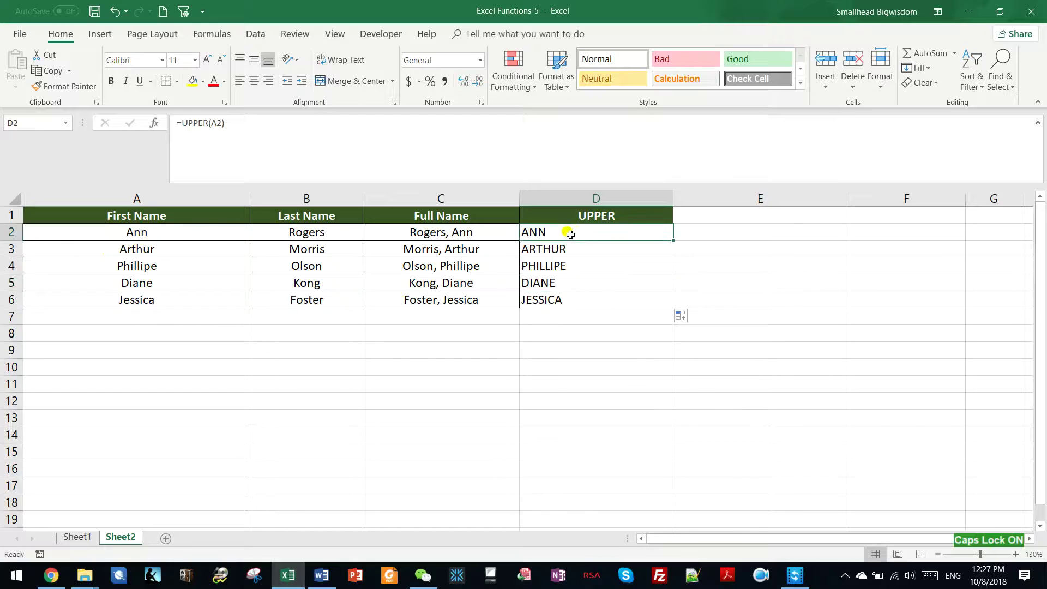
# Add the column header LOWER in cell E1.
pyautogui.doubleClick(703, 215)
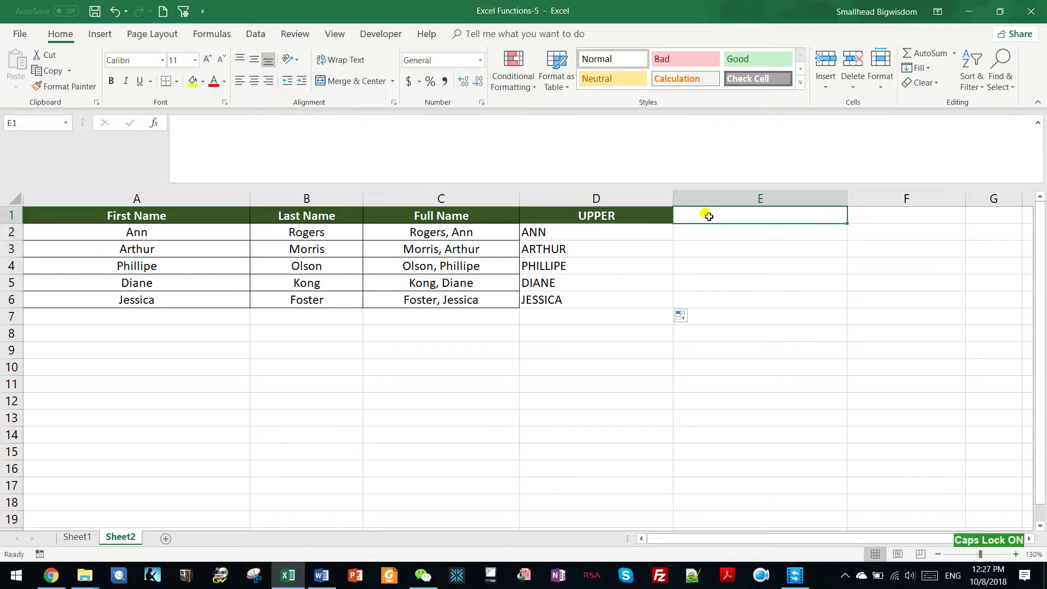
pyautogui.write('LOWER')
pyautogui.press('Return')
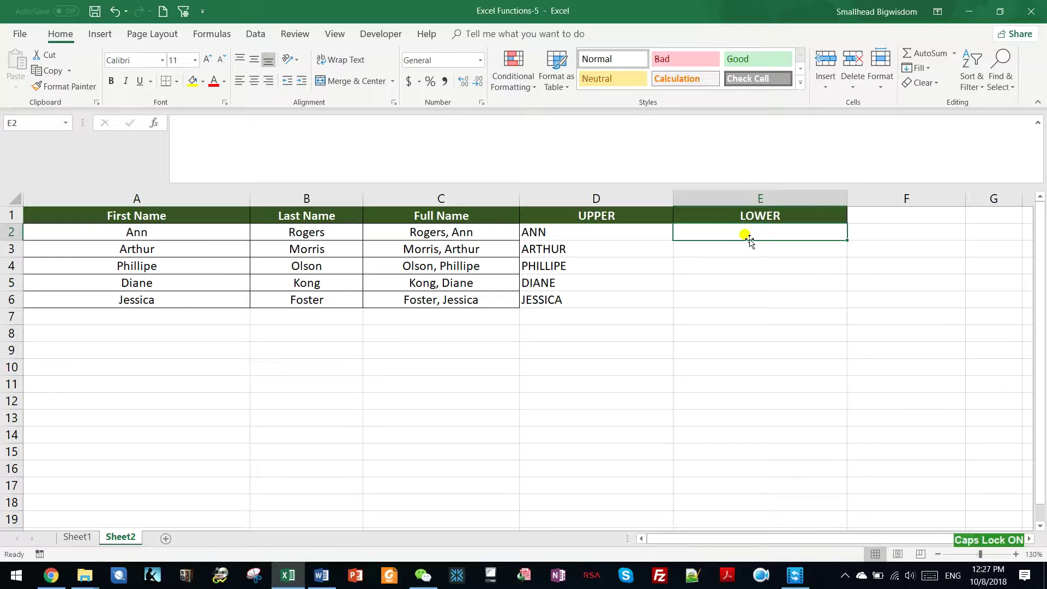
# Enter the formula =LOWER(D2) in cell E2 to convert the uppercase name to lowercase.
pyautogui.write('L')
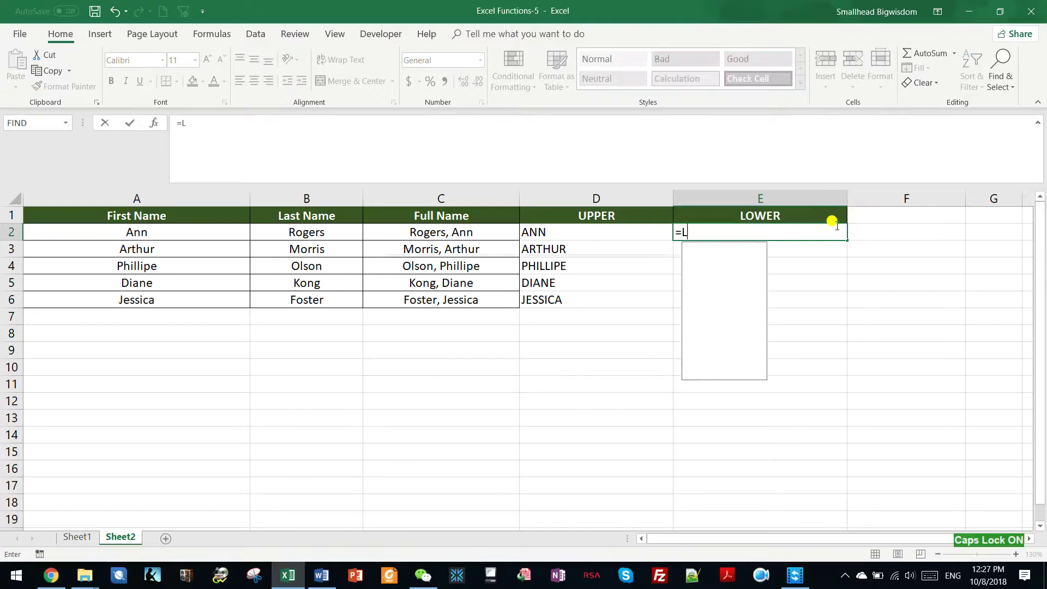
pyautogui.write('OWER(')
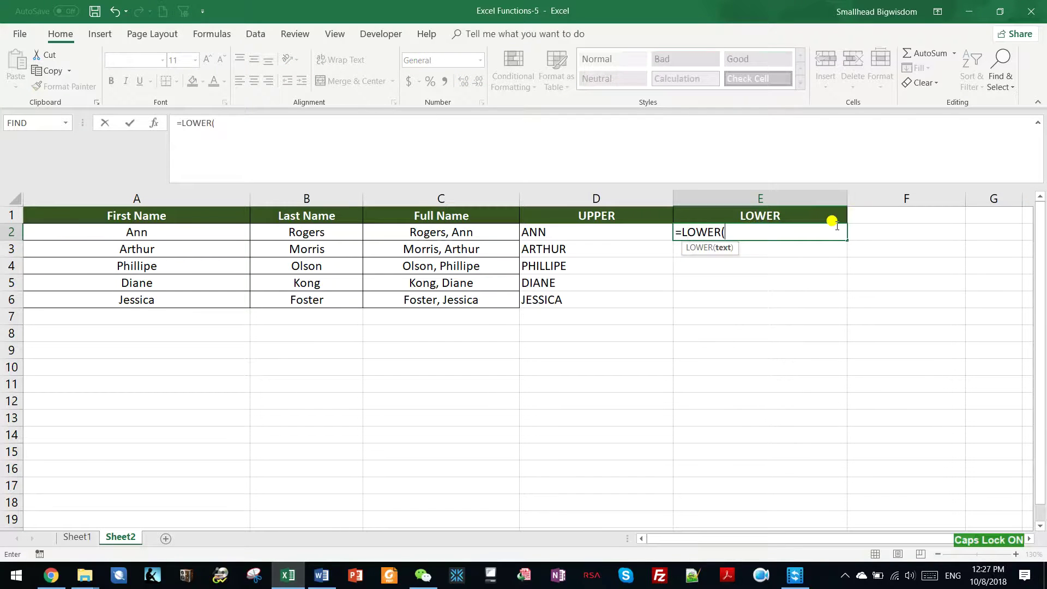
pyautogui.click(568, 235)
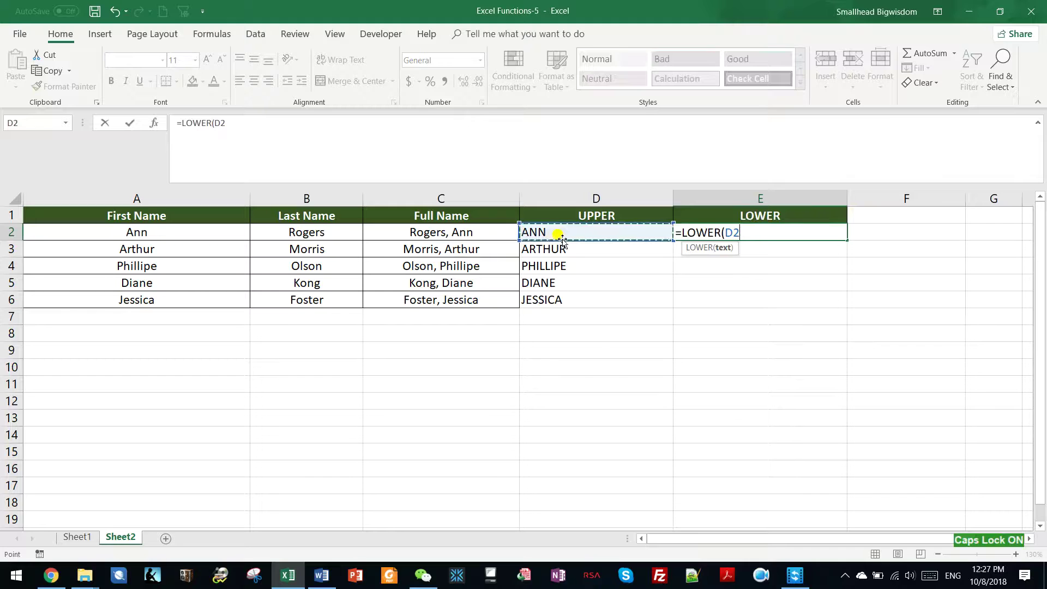
pyautogui.press('Return')
pyautogui.click(695, 231)
# Enter the formula =LOWER(D3) in cell E3 for the second uppercase name.
pyautogui.click(701, 253)
pyautogui.write('=')
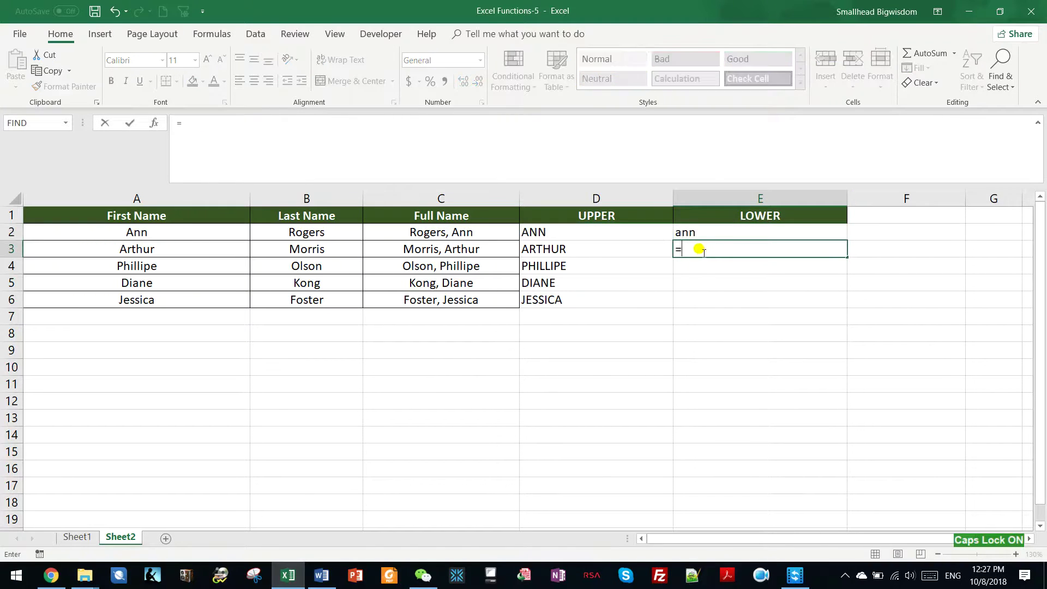
pyautogui.write('LOWER(')
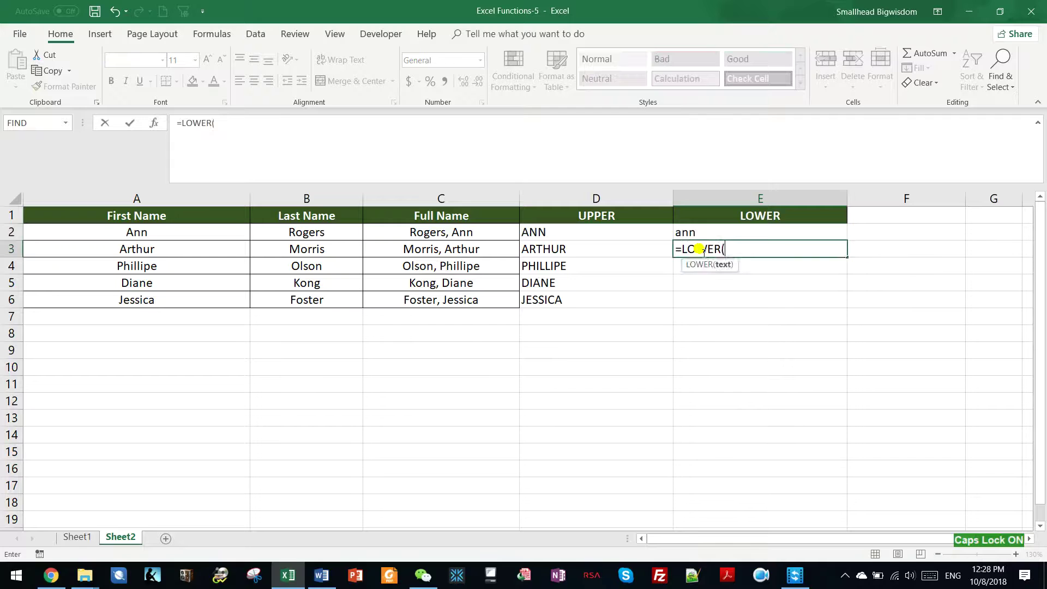
pyautogui.click(542, 253)
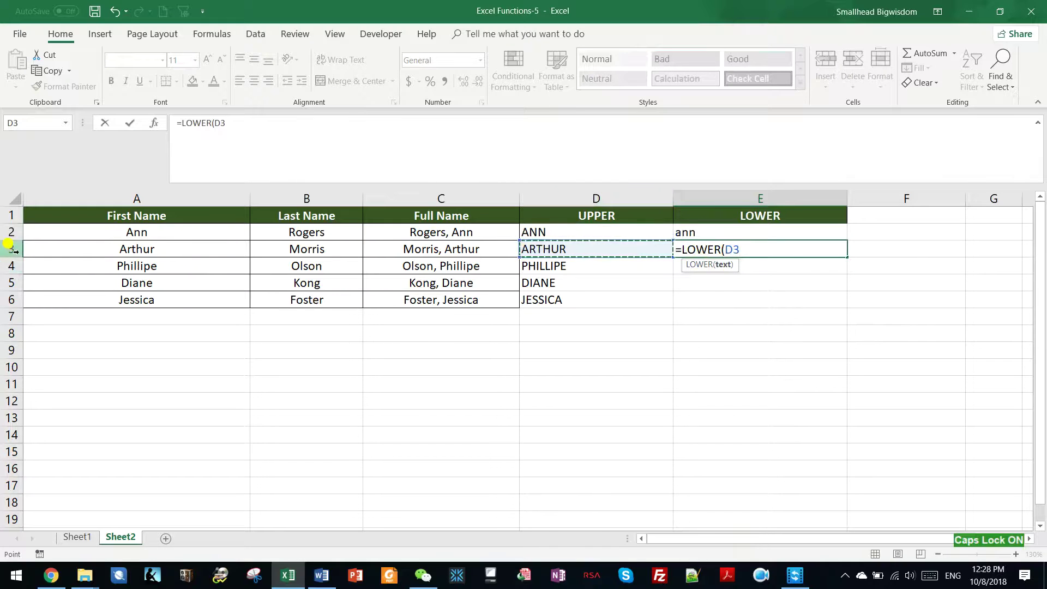
pyautogui.press('Return')
# Fill the LOWER formula from E3 down through E6 and check the result against the UPPER column.
pyautogui.click(774, 245)
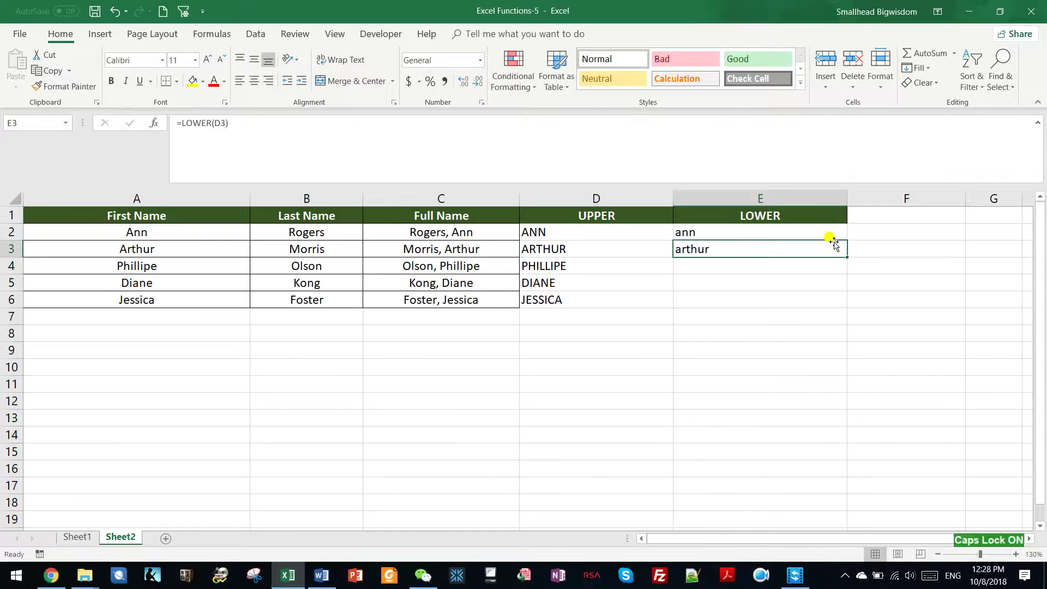
pyautogui.moveTo(845, 256); pyautogui.dragTo(821, 307)
pyautogui.click(753, 277)
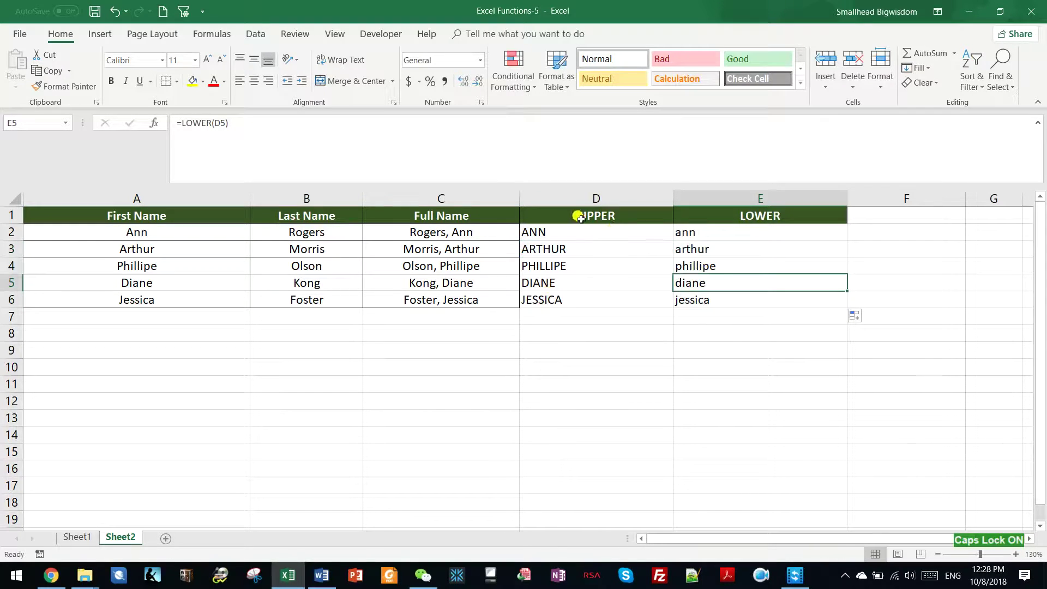
pyautogui.click(578, 228)
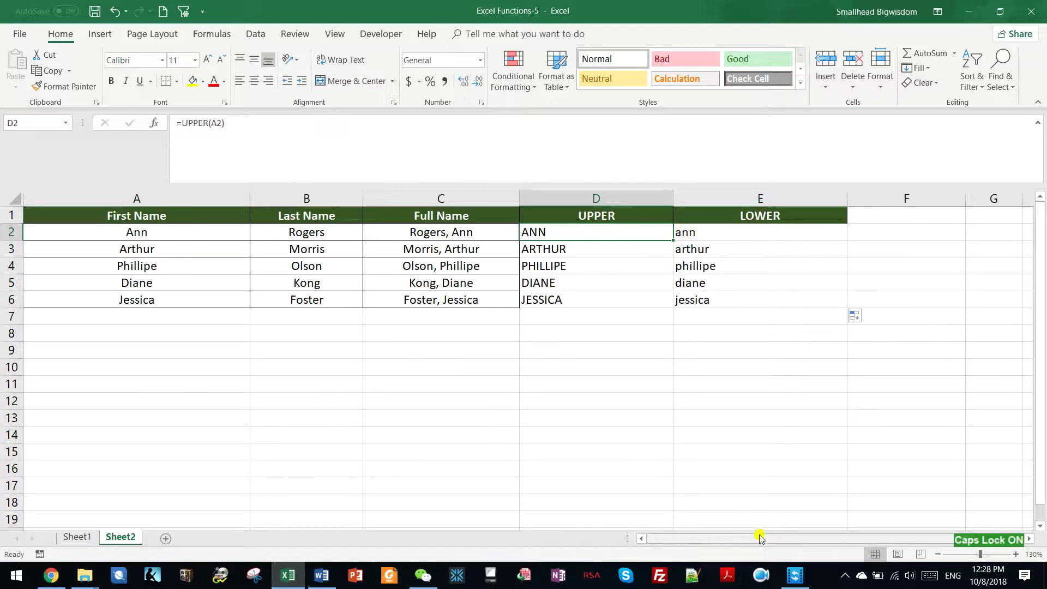
# Widen column F slightly and add the column header PROPER in cell F1.
pyautogui.moveTo(760, 533); pyautogui.dragTo(818, 533)
pyautogui.moveTo(736, 202); pyautogui.dragTo(761, 200)
pyautogui.click(721, 215)
pyautogui.write('PROPER')
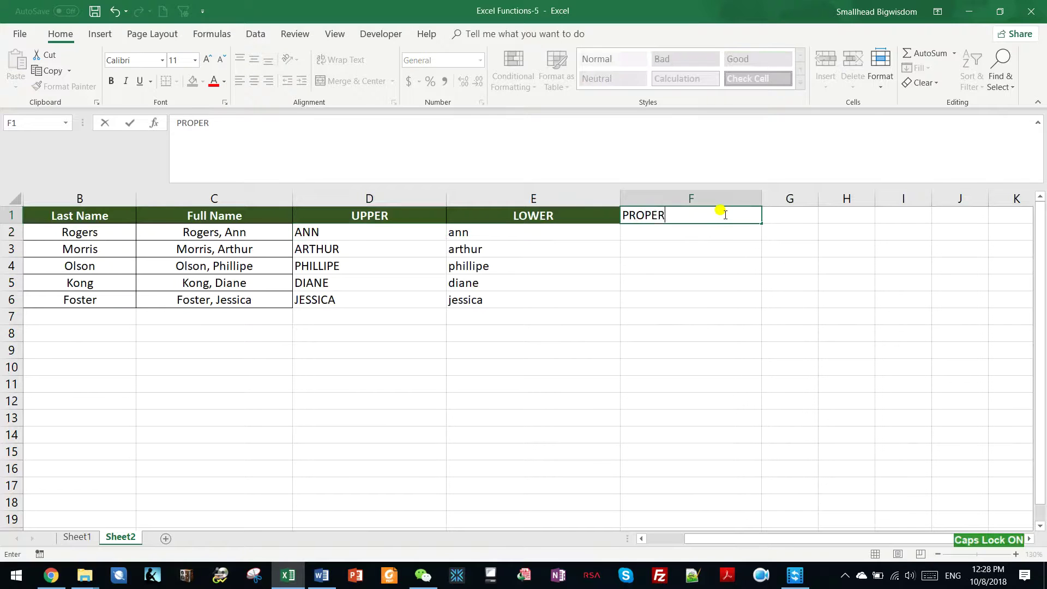
pyautogui.press('Return')
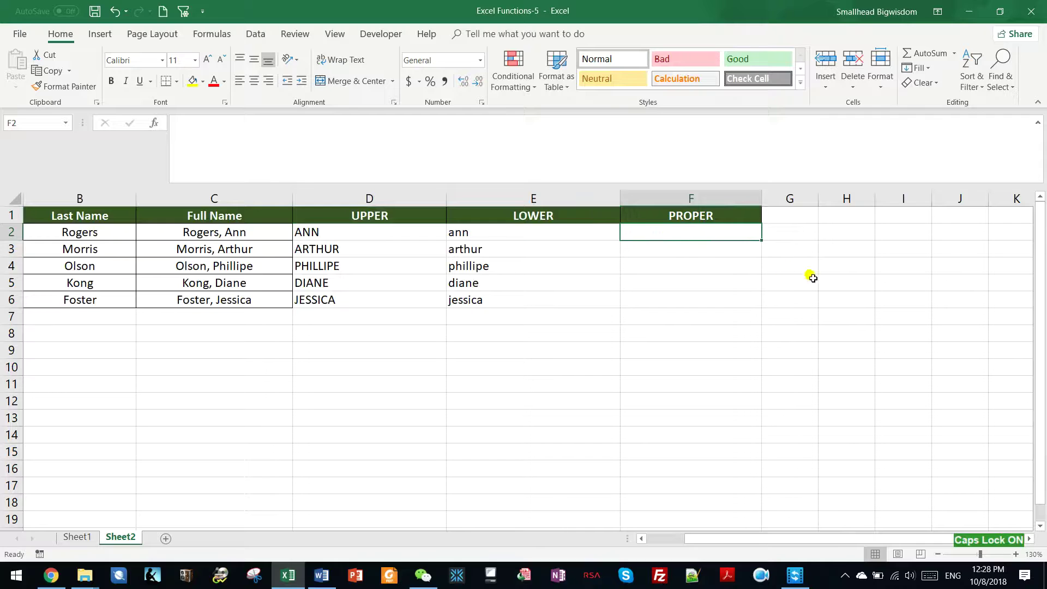
# Enter the formula =PROPER(E2) in cell F2 to capitalize the lowercase name.
pyautogui.write('=')
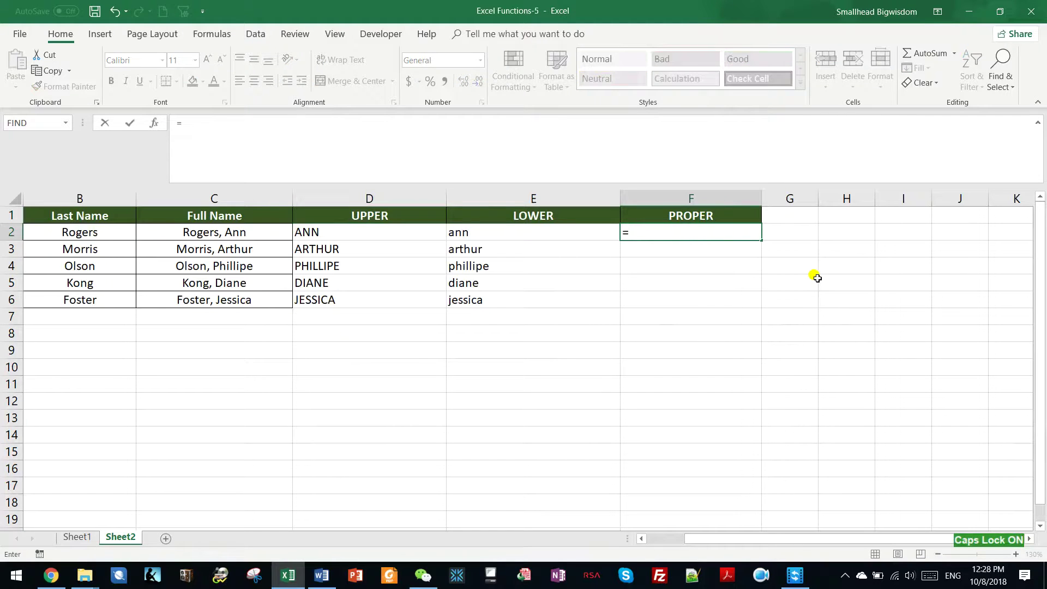
pyautogui.write('PROPER(')
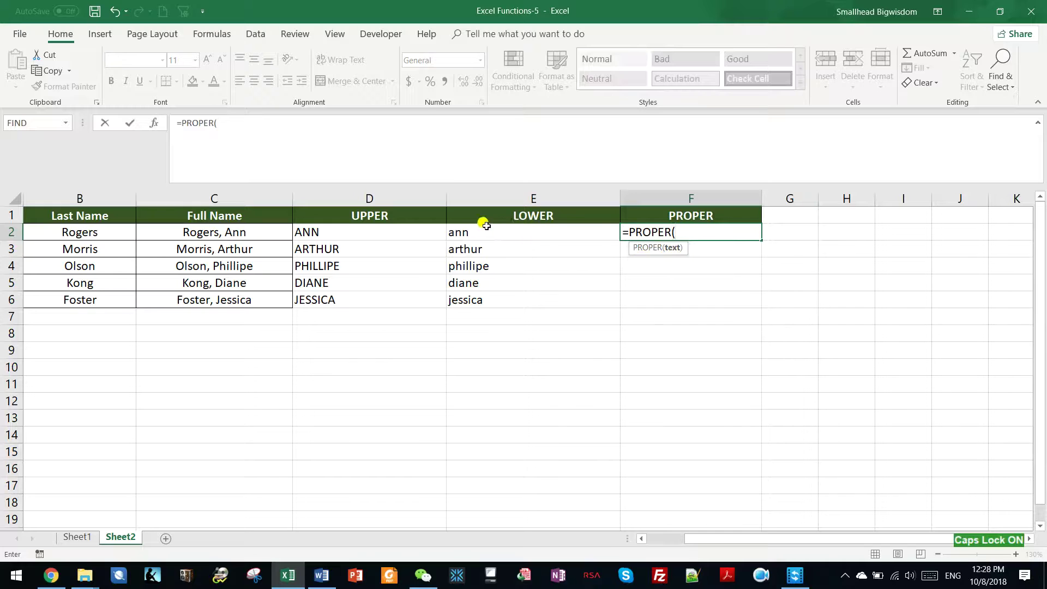
pyautogui.click(469, 228)
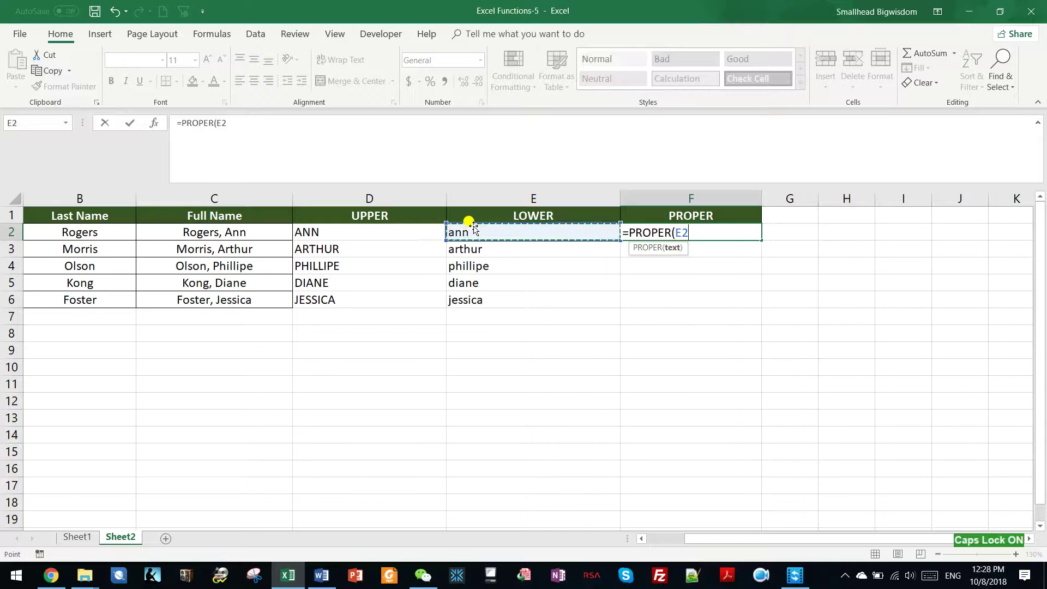
pyautogui.write(')')
pyautogui.press('Return')
pyautogui.click(663, 233)
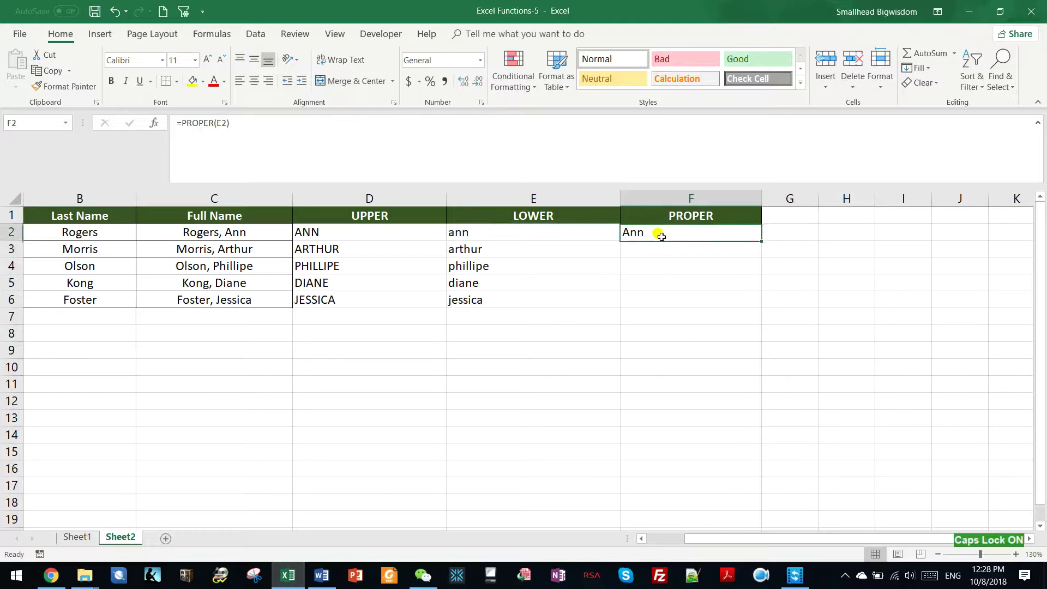
# Enter the formula =PROPER(E3) in cell F3 for the second lowercase name.
pyautogui.click(733, 248)
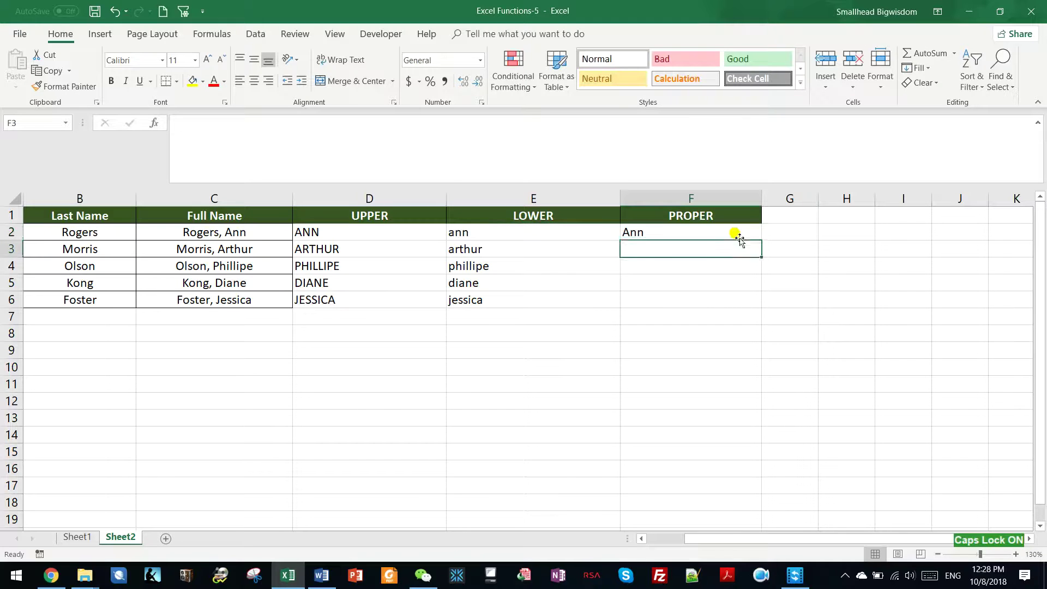
pyautogui.write('=PROPER(')
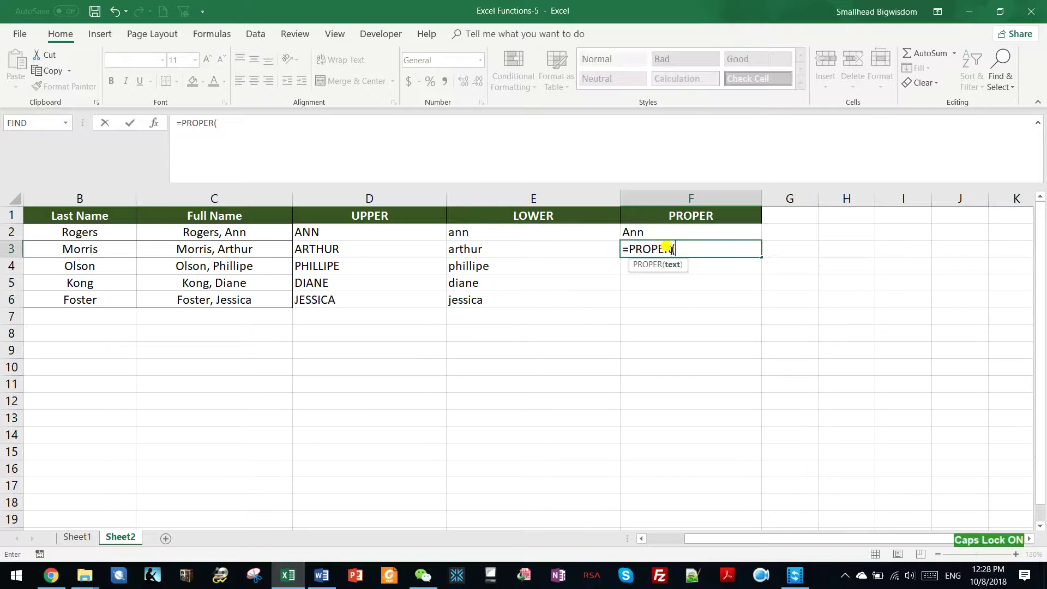
pyautogui.click(485, 246)
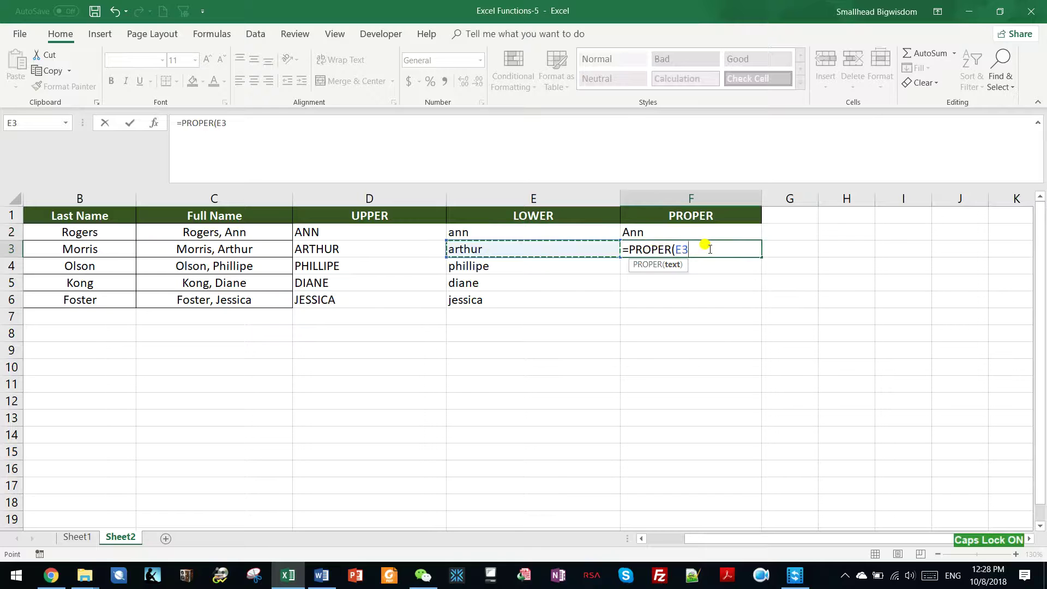
pyautogui.press('Return')
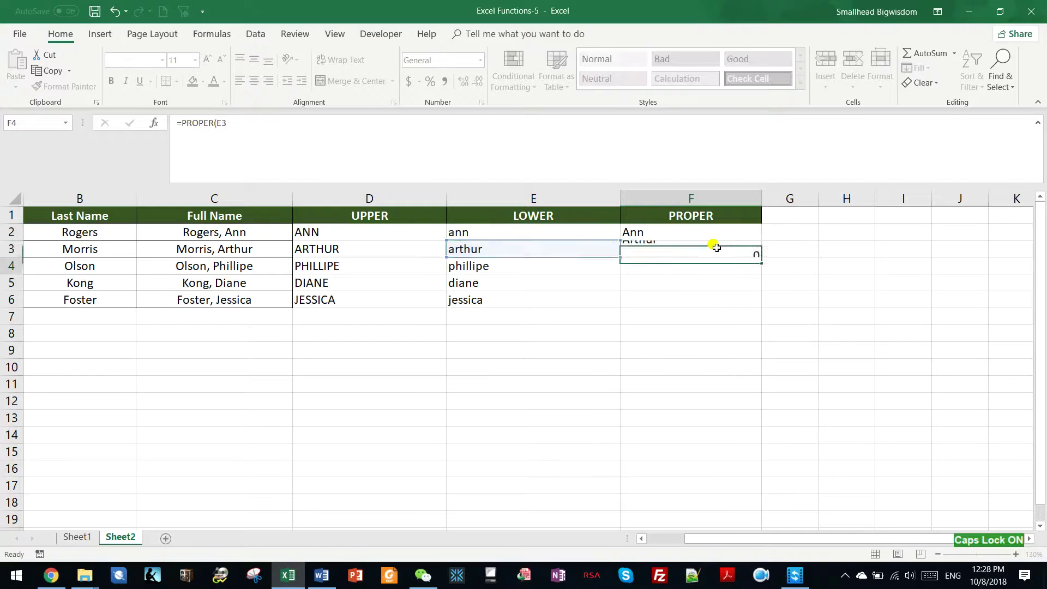
# Fill the PROPER formula from F3 down through F6 and check the copied formulas.
pyautogui.click(757, 249)
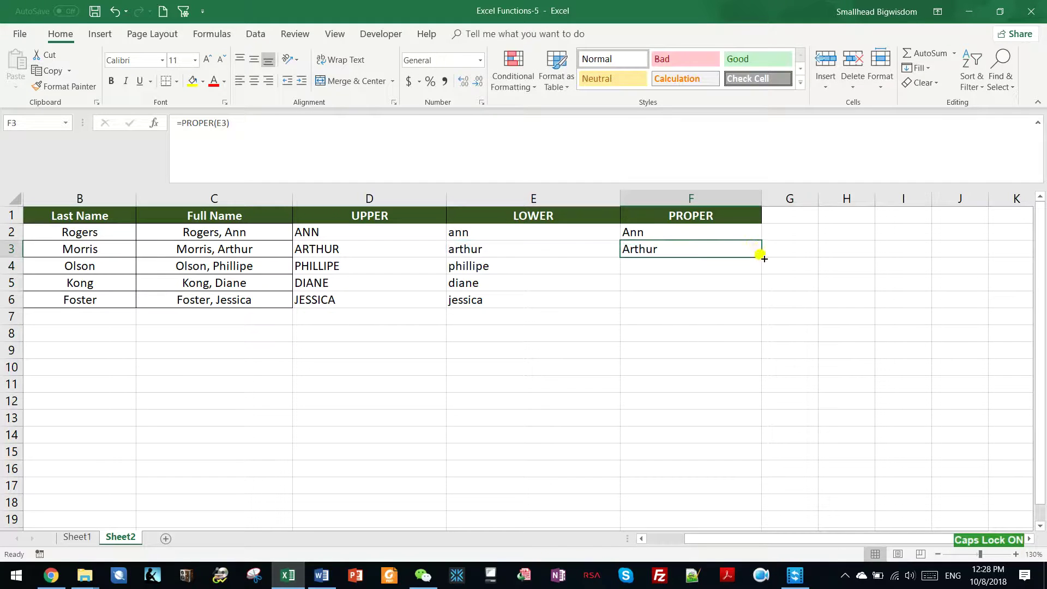
pyautogui.doubleClick(762, 258)
pyautogui.click(706, 264)
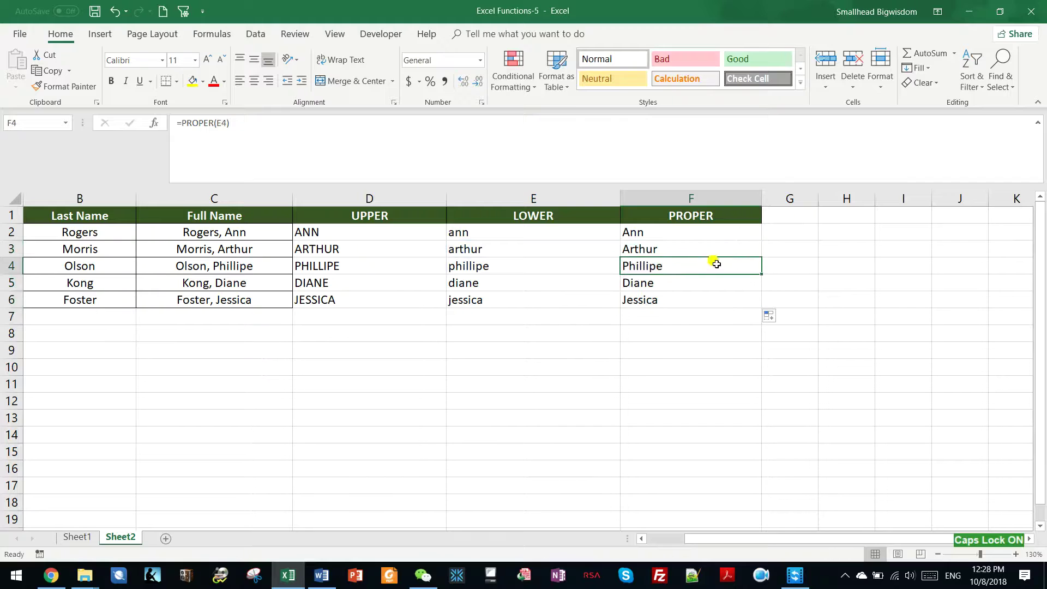
pyautogui.click(680, 283)
pyautogui.click(672, 300)
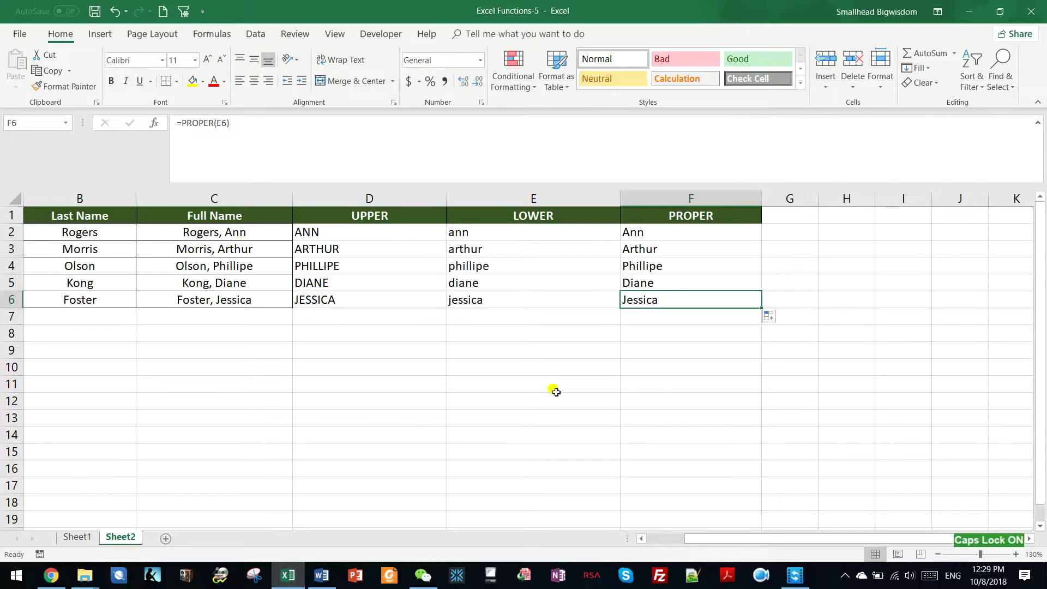
# Review the UPPER and LOWER formulas in row 2 alongside the original First Name column.
pyautogui.moveTo(788, 539); pyautogui.dragTo(707, 541)
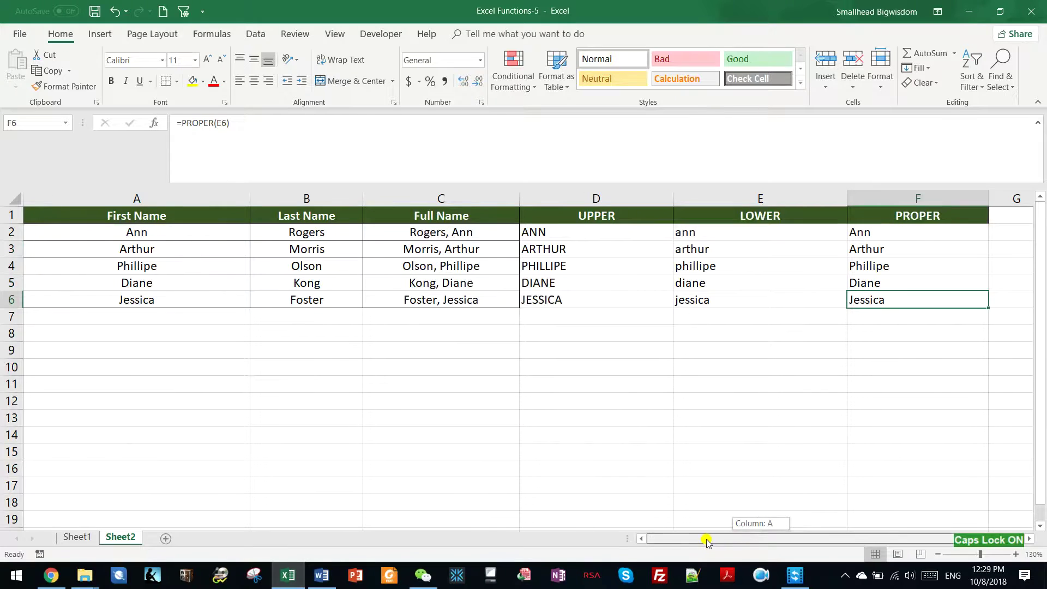
pyautogui.click(523, 381)
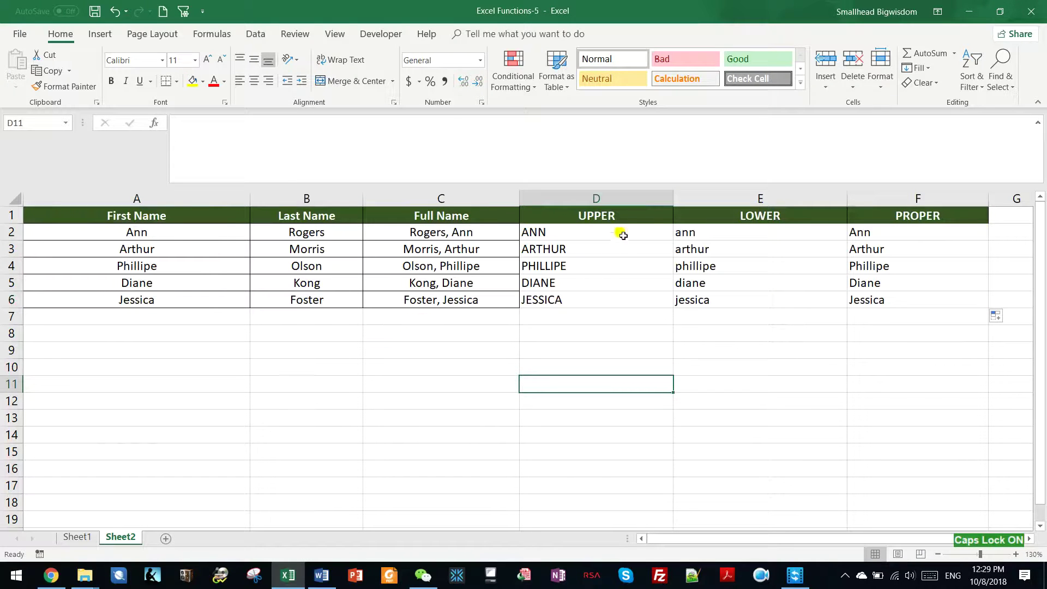
pyautogui.click(593, 228)
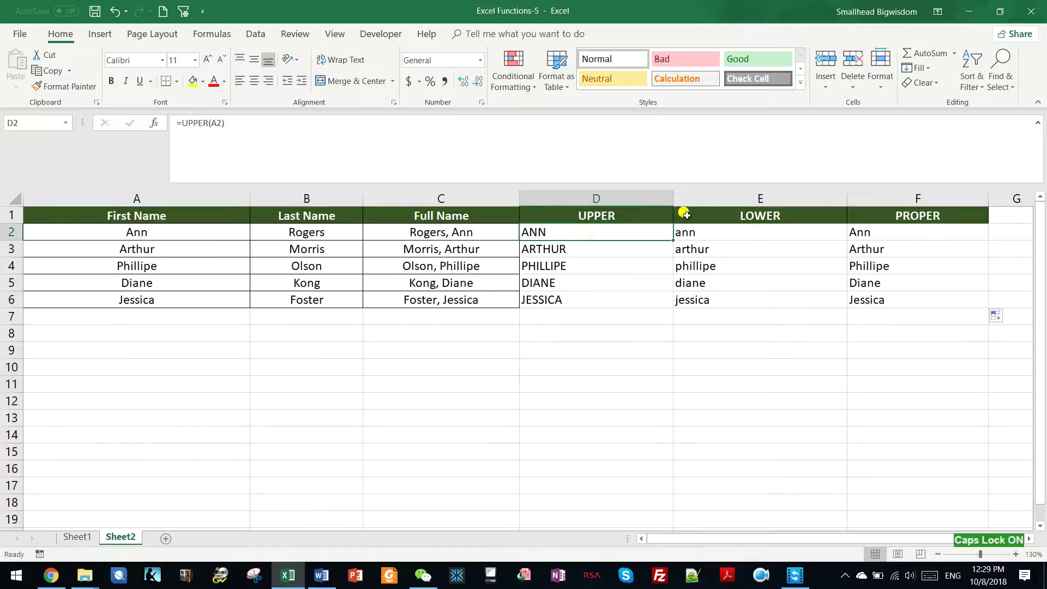
pyautogui.click(720, 238)
pyautogui.click(575, 239)
# Enter the section label SUBSTITUTE in cell A9 below the name table.
pyautogui.click(97, 346)
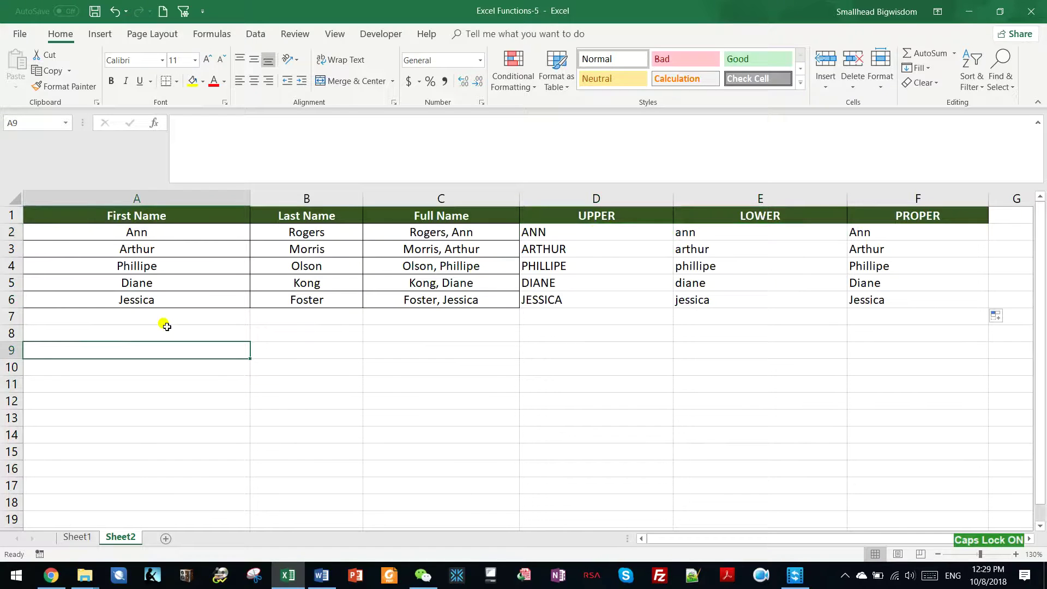
pyautogui.write('SUBSTITUTE')
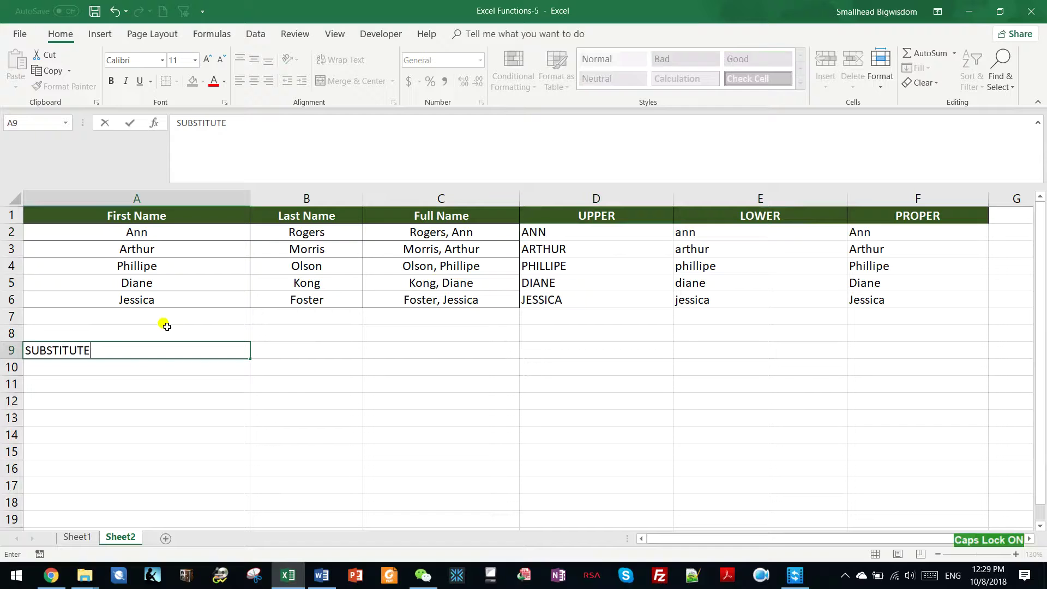
pyautogui.press('Return')
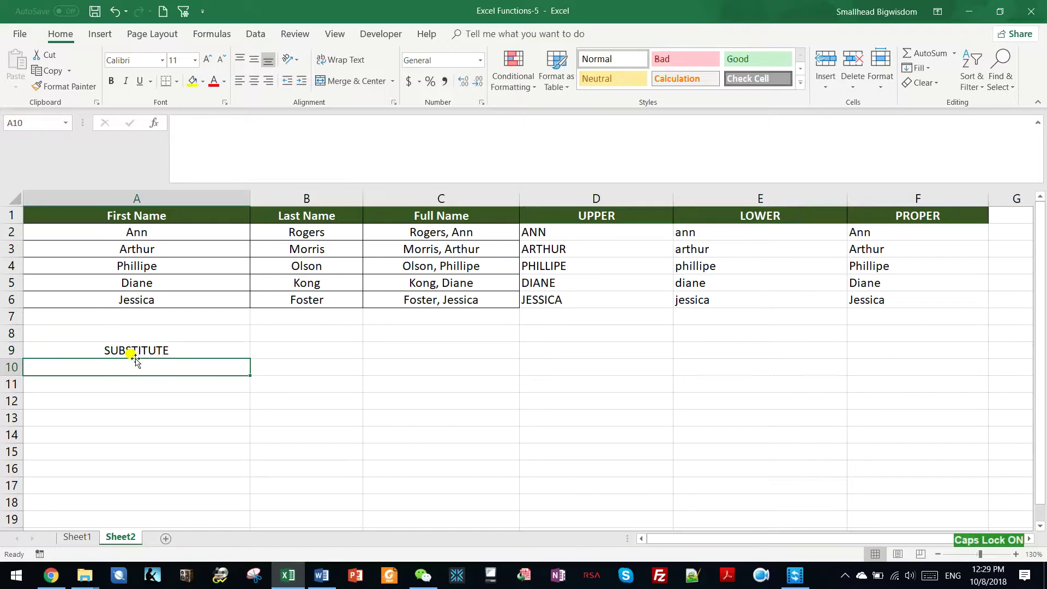
pyautogui.click(151, 352)
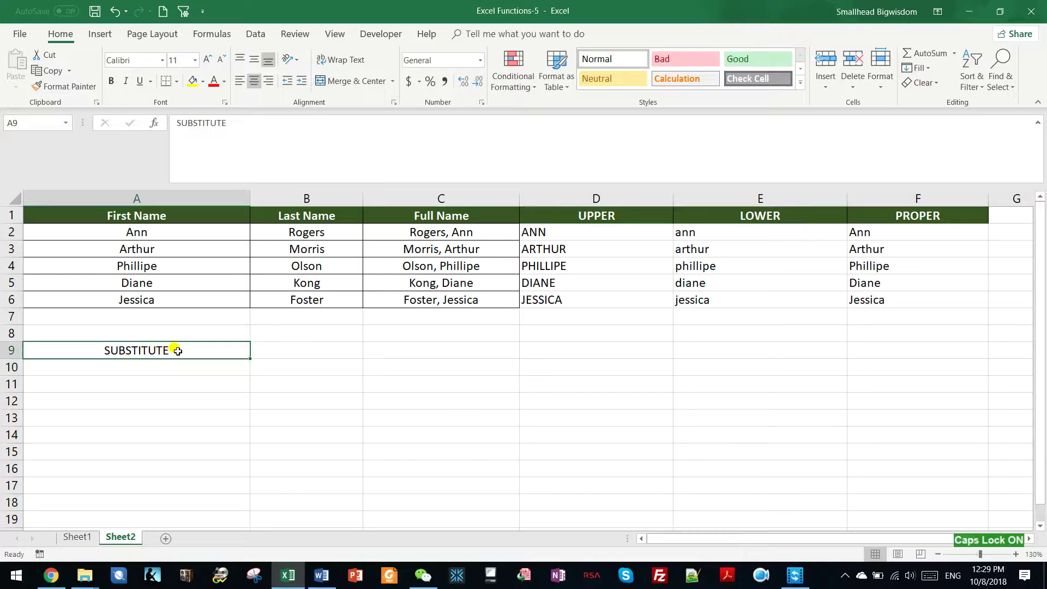
# Copy the First Name column with its header from A1:A6 to the range starting at A11.
pyautogui.moveTo(148, 214); pyautogui.dragTo(159, 298)
pyautogui.hotkey('ctrl', 'c')
pyautogui.click(116, 387)
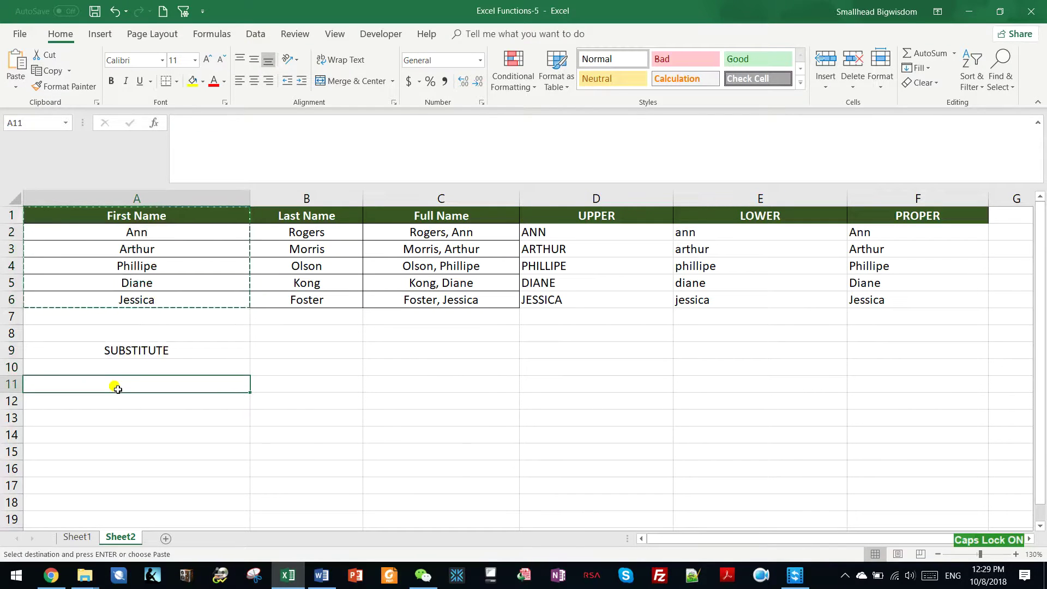
pyautogui.hotkey('ctrl', 'v')
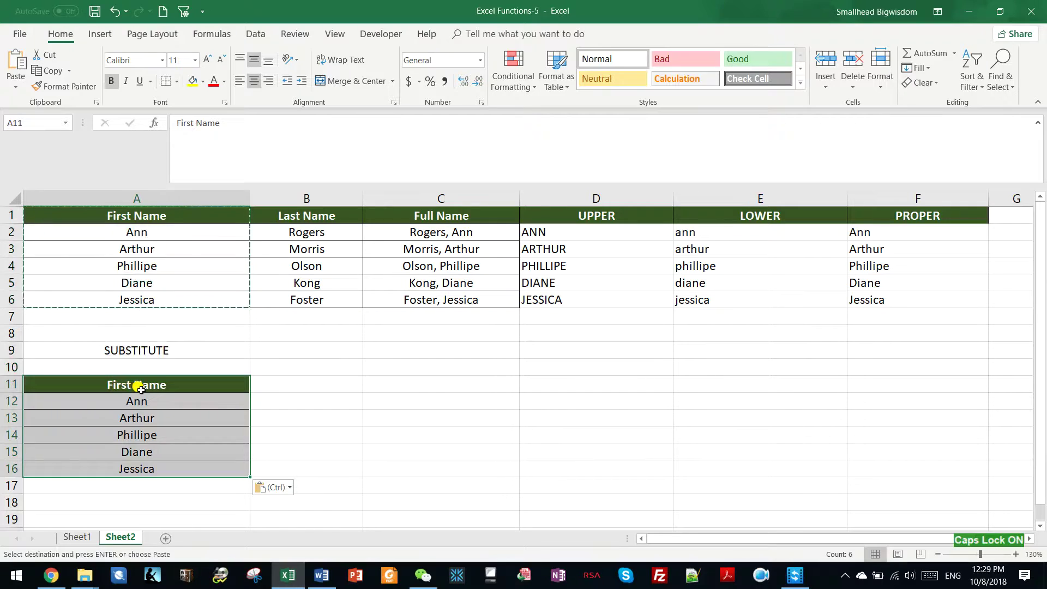
pyautogui.click(141, 389)
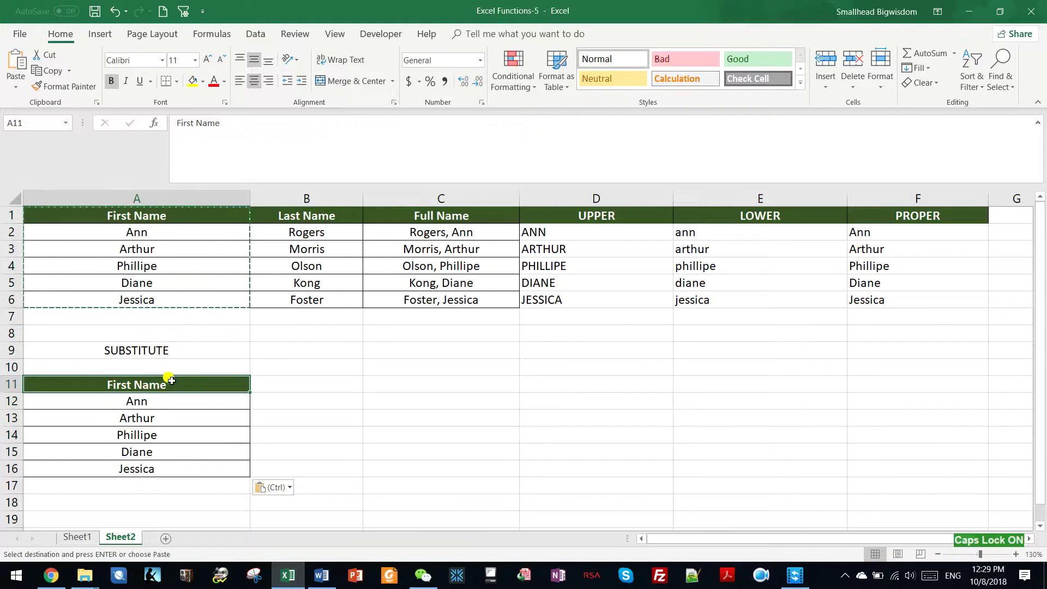
pyautogui.press('Escape')
# Add the column header First Name2 in cell B11.
pyautogui.click(287, 376)
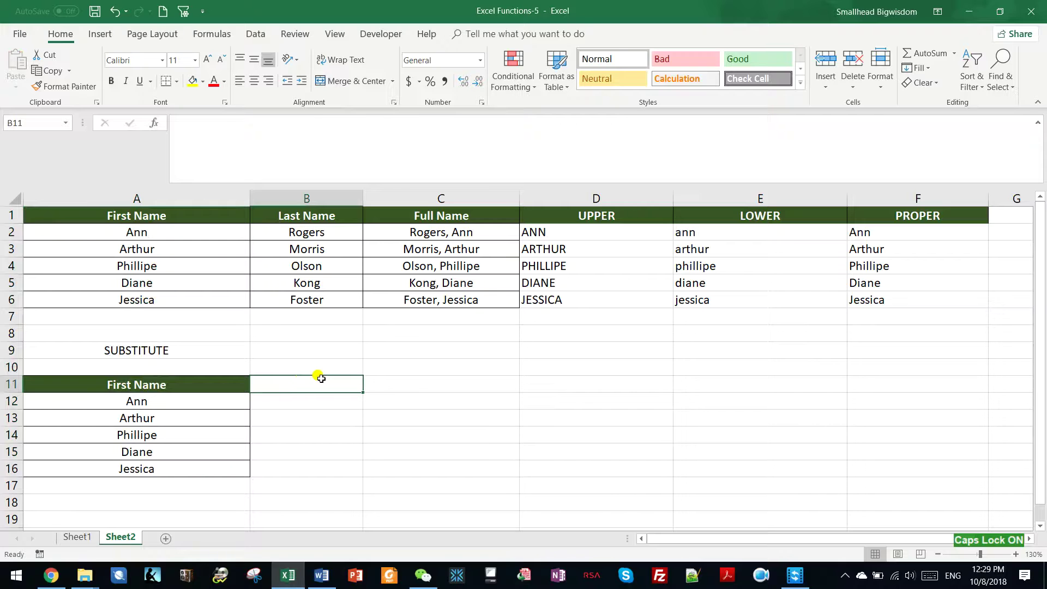
pyautogui.write('fl')
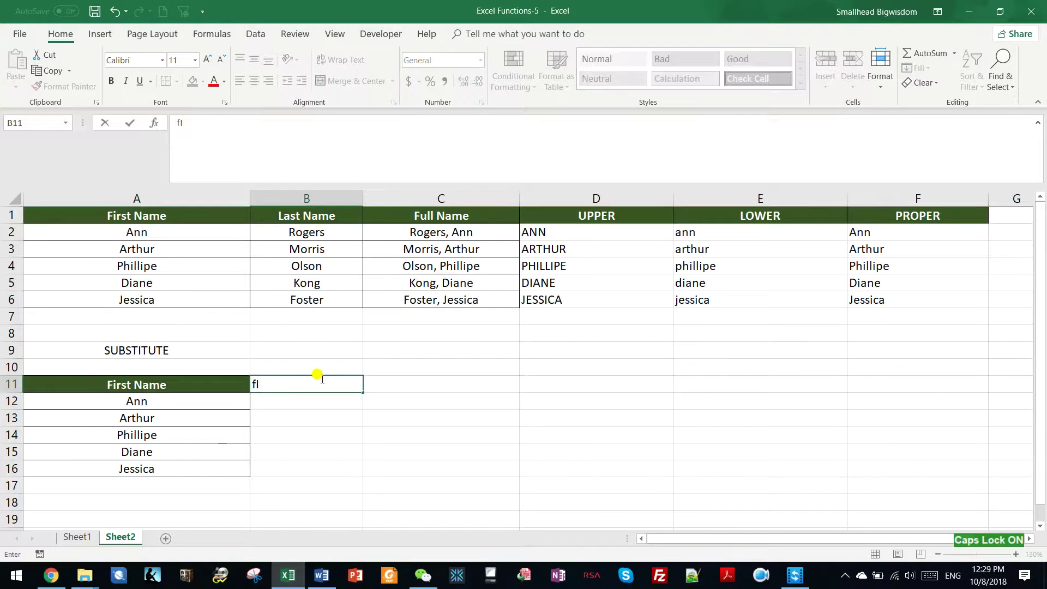
pyautogui.press('BackSpace')
pyautogui.write('First Nam')
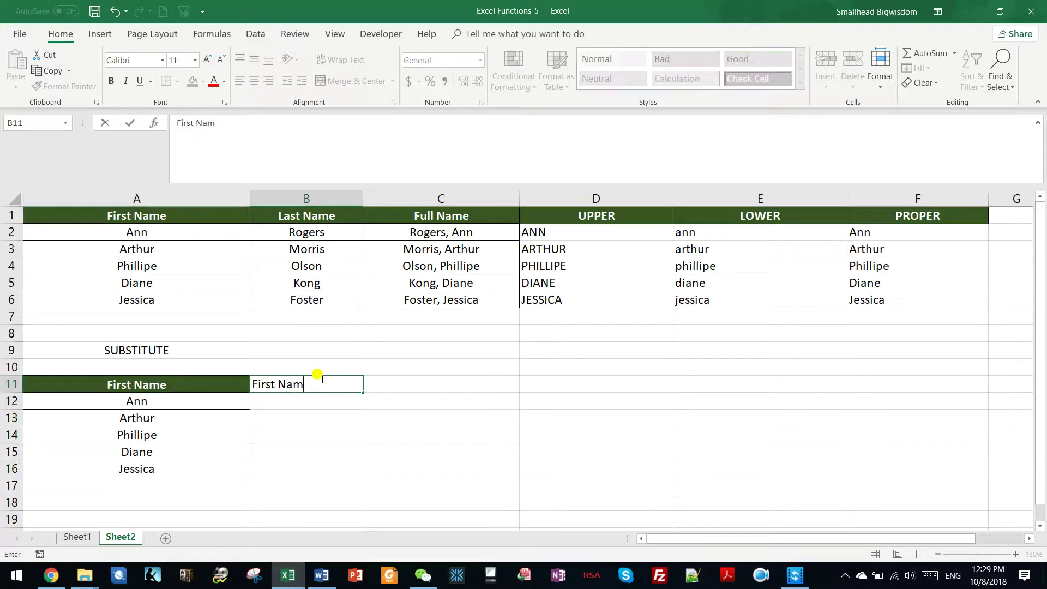
pyautogui.write('e2')
pyautogui.press('Return')
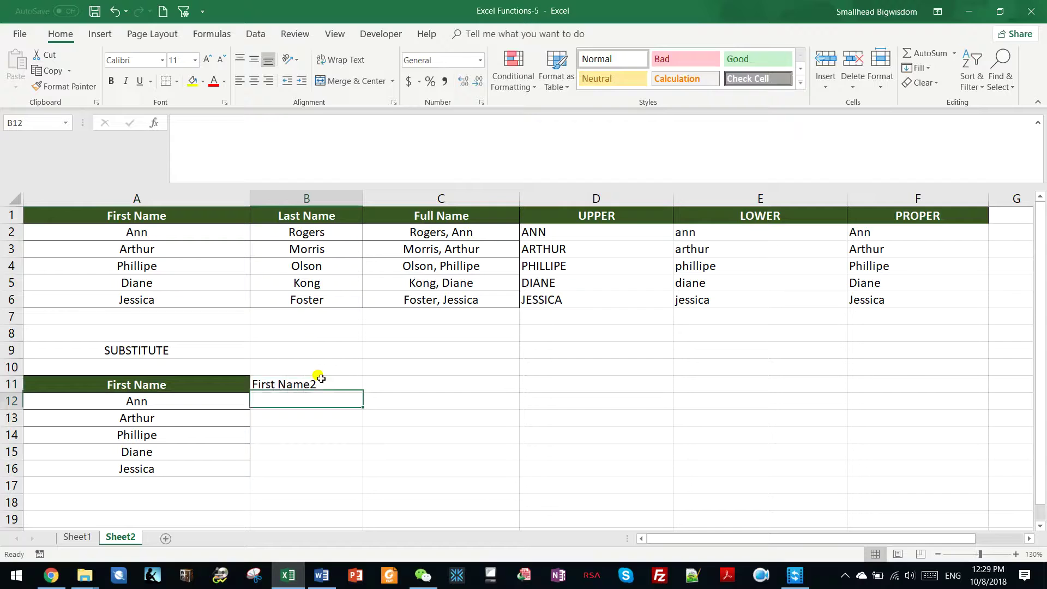
# Enter the formula =A12&"(1)" in cell B12 to append (1) to the first name.
pyautogui.write('=')
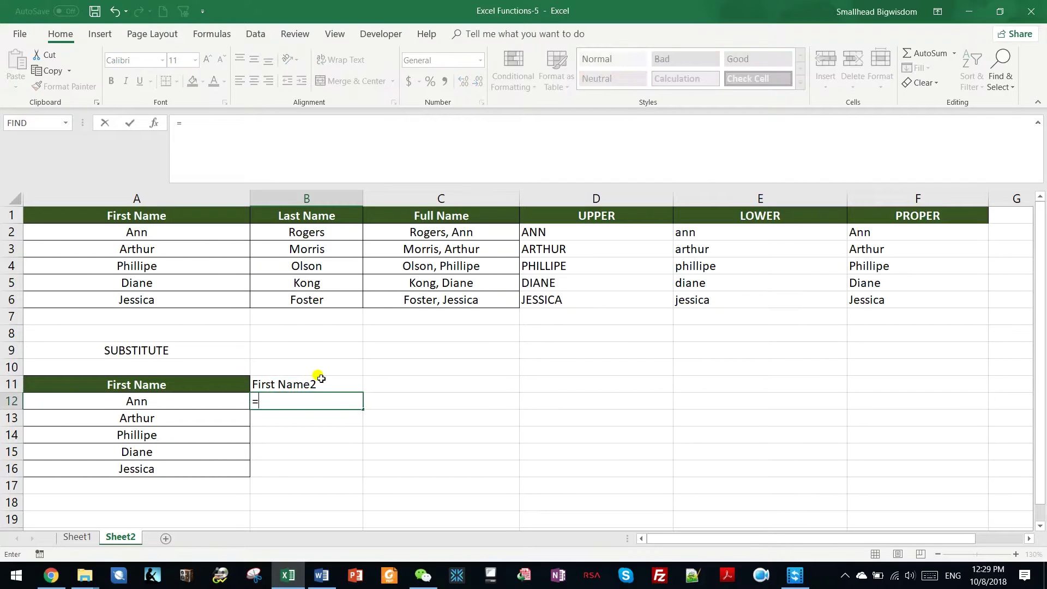
pyautogui.click(166, 403)
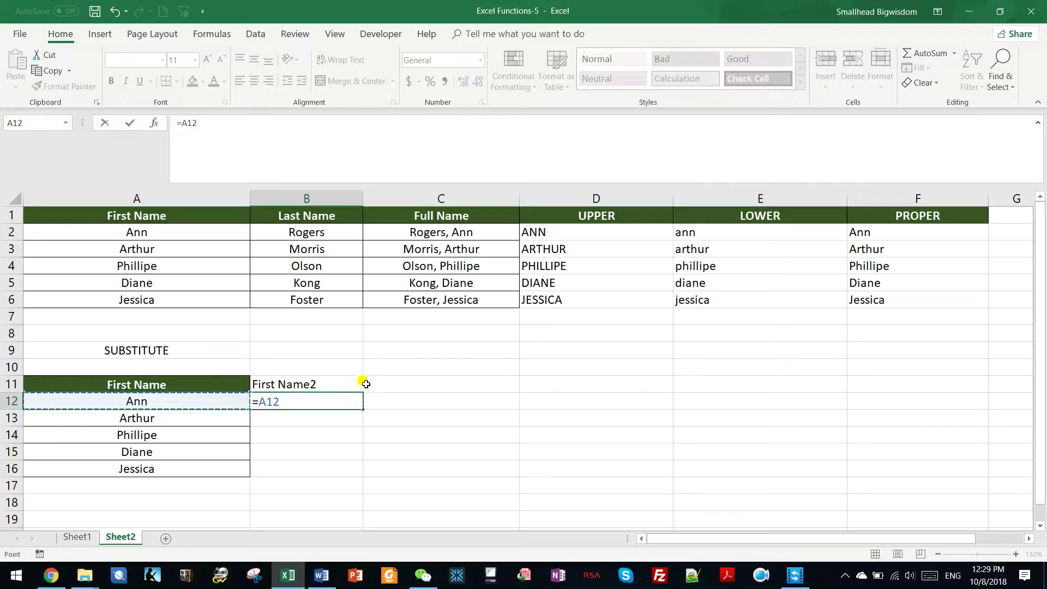
pyautogui.write('&"(1')
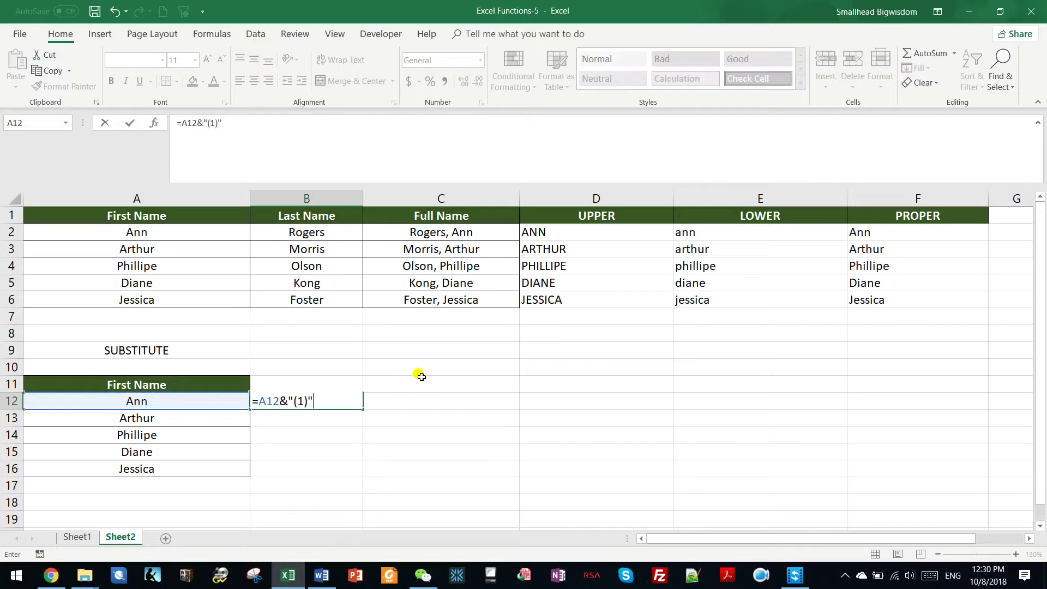
pyautogui.hotkey('ctrl', 'Return')
# Copy the formula in B12 down through B16 for the remaining first names.
pyautogui.hotkey('ctrl', 'c')
pyautogui.hotkey('shift', 'Down')
pyautogui.hotkey('shift', 'Down')
pyautogui.hotkey('shift', 'Down')
pyautogui.hotkey('shift', 'Down')
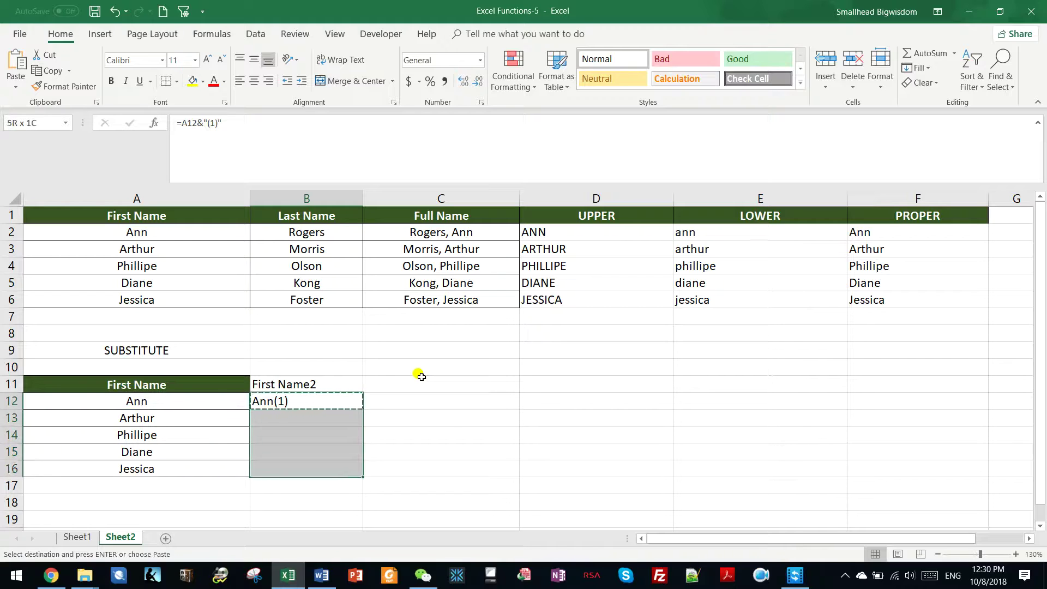
pyautogui.hotkey('ctrl', 'v')
pyautogui.press('Down')
pyautogui.press('Up')
pyautogui.press('Escape')
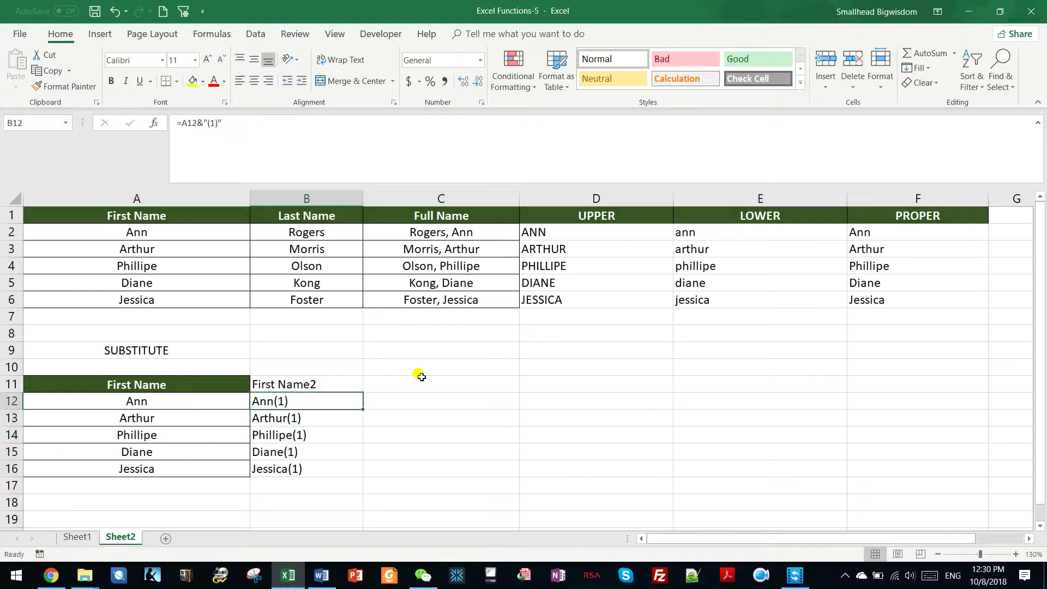
# Examine the joined names in B12:B16 and the ampersand operator in the B12 formula.
pyautogui.press('Down')
pyautogui.press('Down')
pyautogui.press('Down')
pyautogui.press('Down')
pyautogui.press('Up')
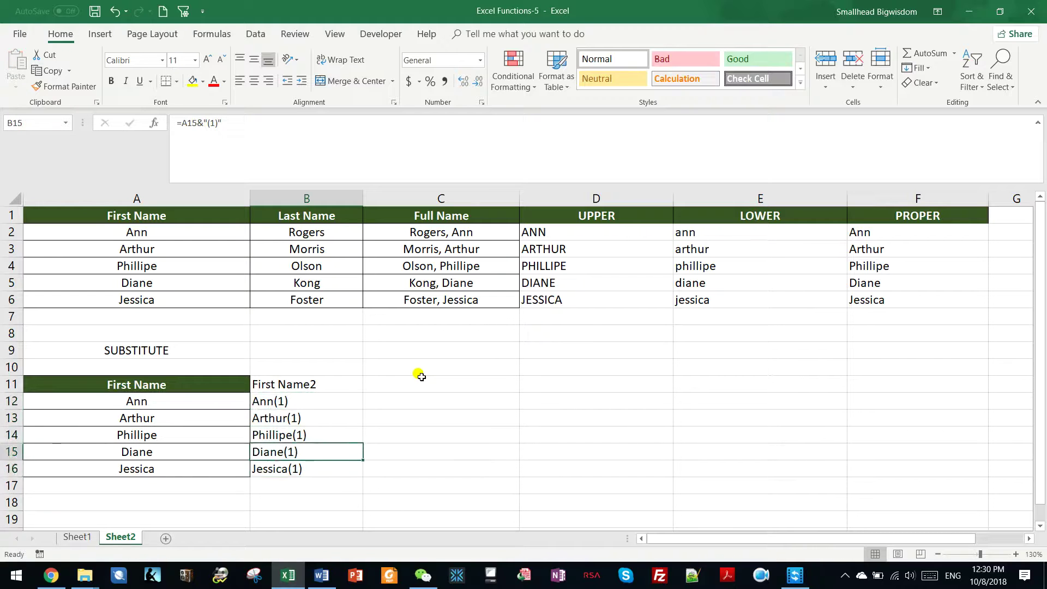
pyautogui.press('Up')
pyautogui.press('Up')
pyautogui.press('Up')
pyautogui.press('Up')
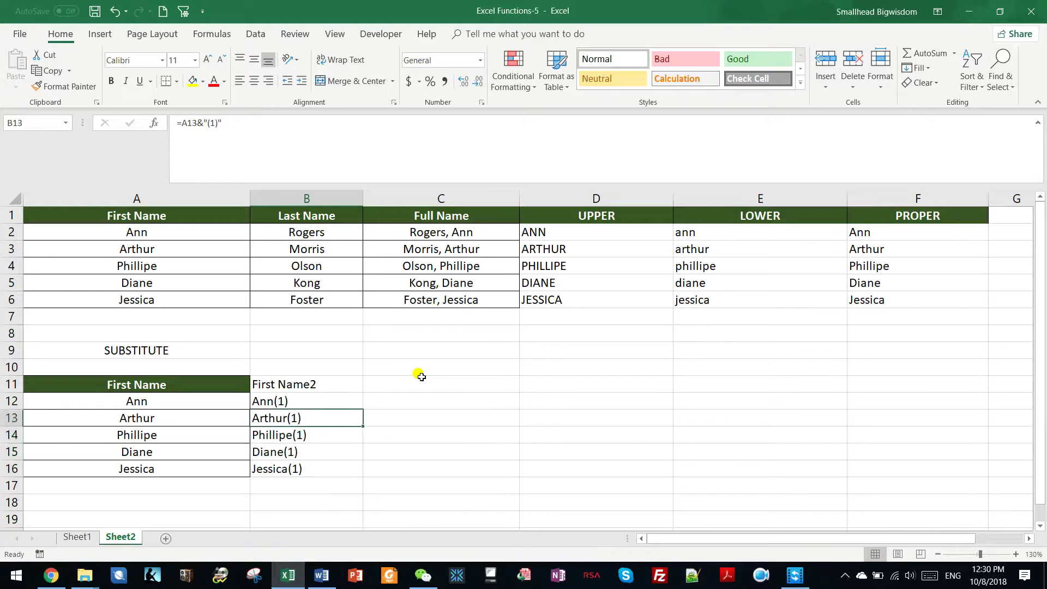
pyautogui.press('Down')
pyautogui.press('Down')
pyautogui.press('Down')
pyautogui.press('Up')
pyautogui.press('Up')
pyautogui.press('Down')
pyautogui.press('Down')
pyautogui.press('Down')
pyautogui.press('Up')
pyautogui.press('Up')
pyautogui.press('Up')
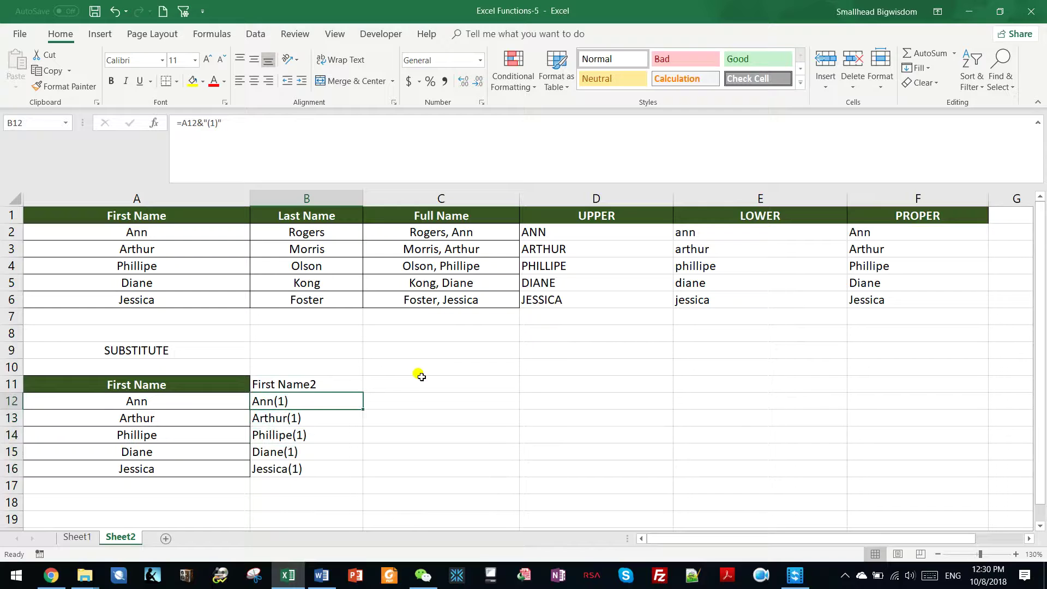
pyautogui.press('Down')
pyautogui.press('Up')
pyautogui.press('Down')
pyautogui.press('Down')
pyautogui.press('Down')
pyautogui.press('Down')
pyautogui.press('Up')
pyautogui.press('Up')
pyautogui.press('Up')
pyautogui.press('Up')
pyautogui.press('Up')
pyautogui.press('Down')
pyautogui.click(205, 123)
pyautogui.moveTo(205, 123); pyautogui.dragTo(197, 123)
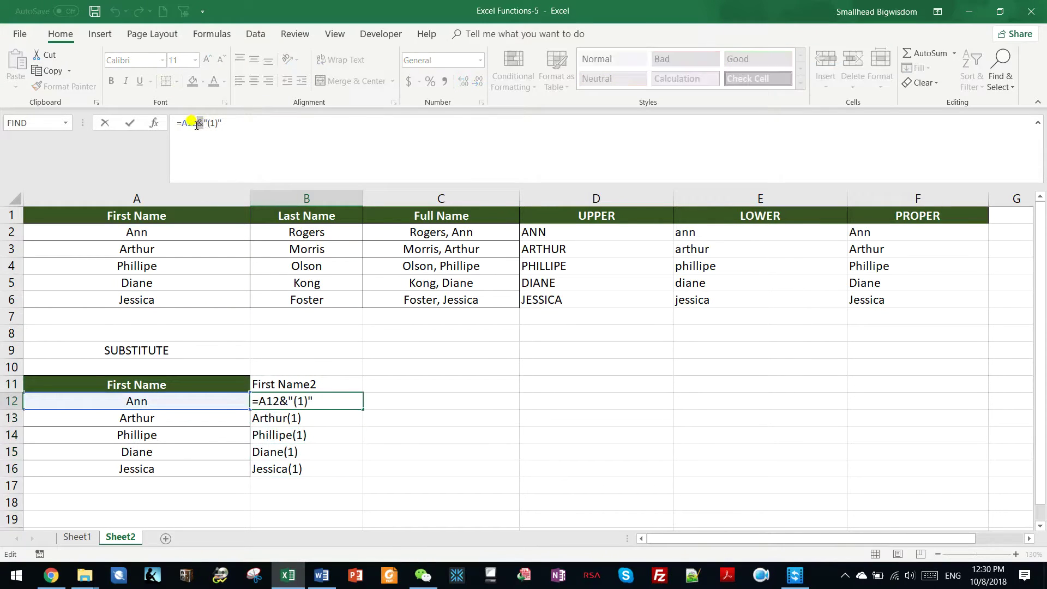
pyautogui.press('Escape')
# Copy the First Name2 header from B11 into cell C11.
pyautogui.click(328, 383)
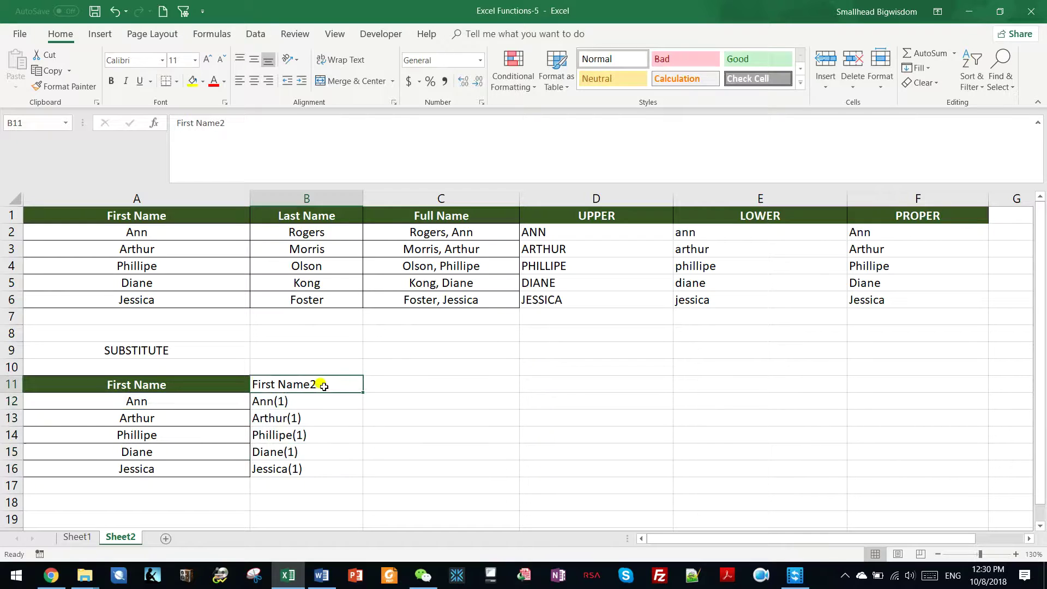
pyautogui.hotkey('ctrl', 'c')
pyautogui.click(401, 376)
pyautogui.press('Return')
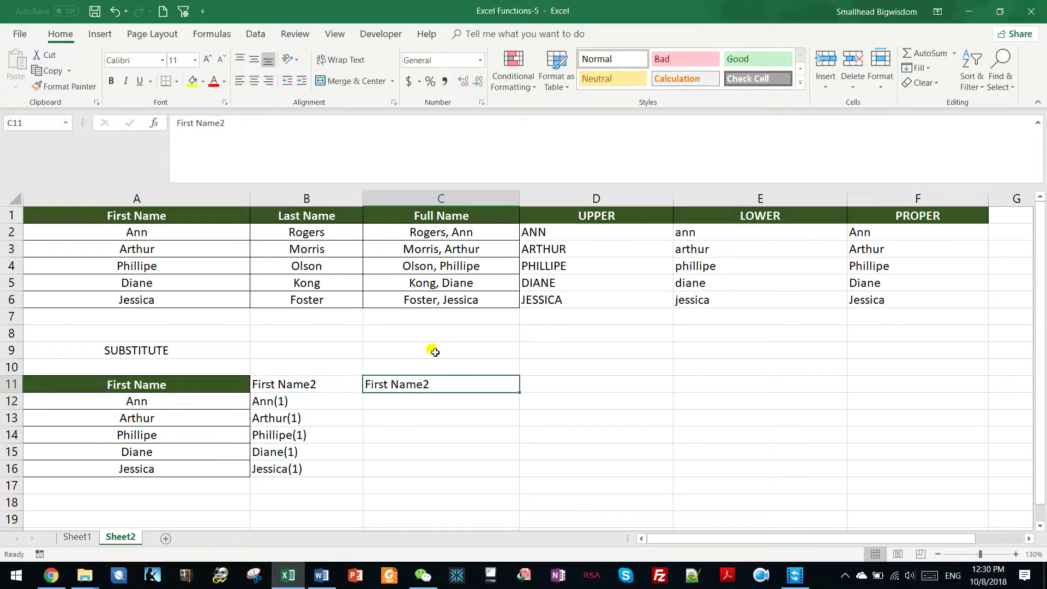
# Enter the formula =CONCATENATE(A12,"(1)") in cell C12 to join the first name with (1).
pyautogui.click(458, 402)
pyautogui.press('capslock')
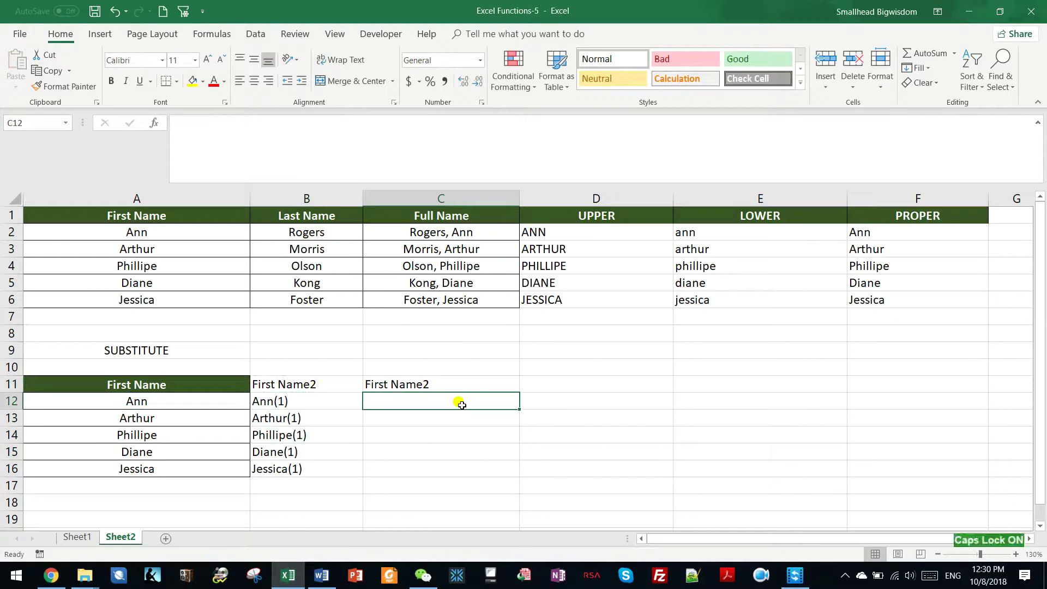
pyautogui.write('=CONCA')
pyautogui.press('Down')
pyautogui.press('Tab')
pyautogui.press('Left')
pyautogui.press('Left')
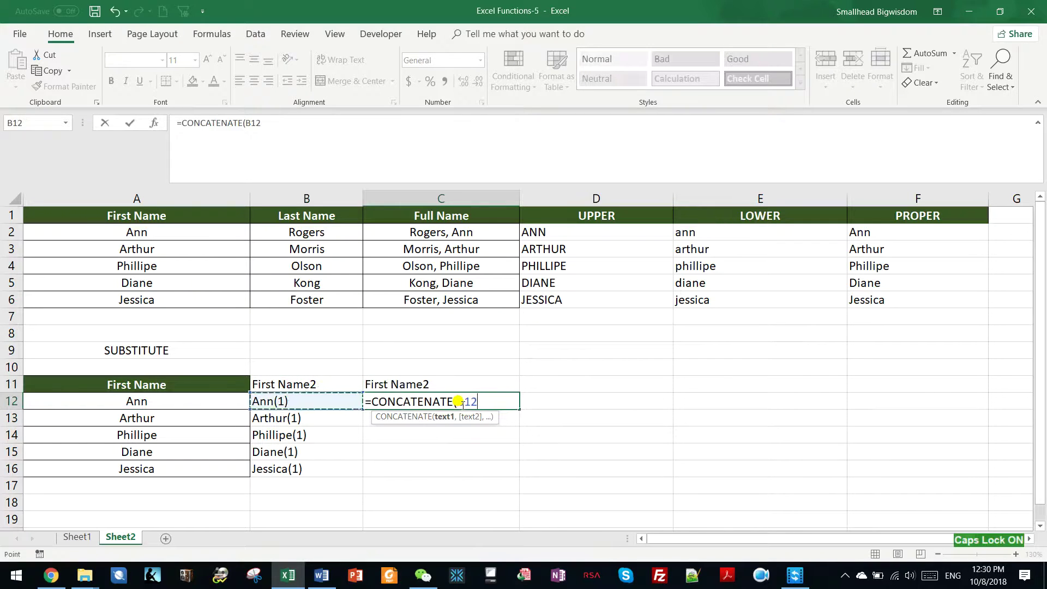
pyautogui.write(',"(')
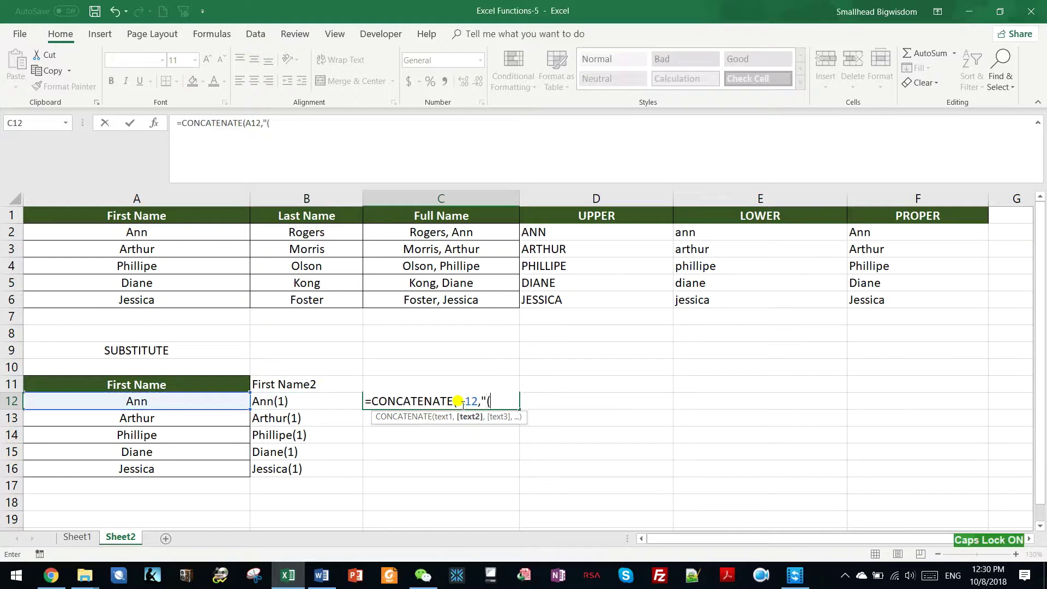
pyautogui.write('1)")')
pyautogui.press('Return')
# Copy the CONCATENATE formula from C12 down through C16.
pyautogui.click(461, 404)
pyautogui.hotkey('ctrl', 'c')
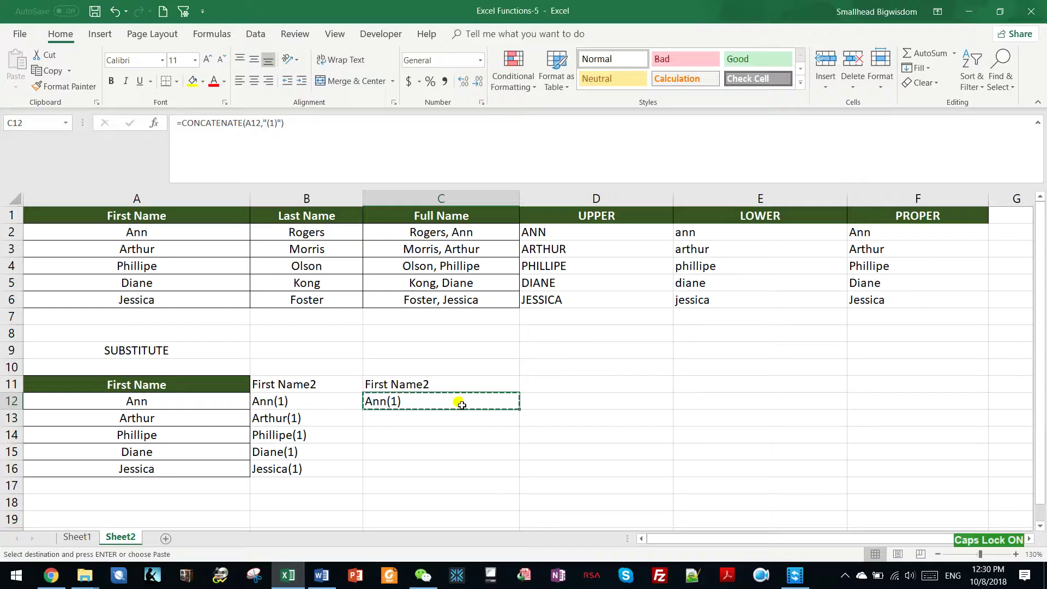
pyautogui.hotkey('shift', 'Down')
pyautogui.hotkey('shift', 'Down')
pyautogui.hotkey('shift', 'Down')
pyautogui.hotkey('shift', 'Down')
pyautogui.hotkey('shift', 'Down')
pyautogui.hotkey('shift', 'Up')
pyautogui.press('Return')
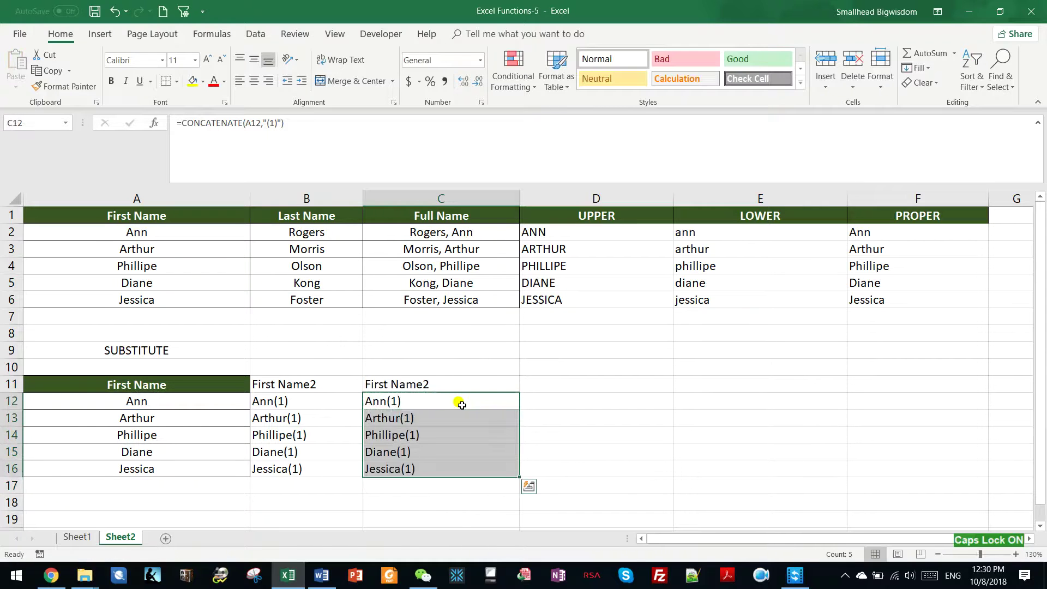
# Examine the CONCATENATE formula in C12 and compare it with the ampersand formula in B12.
pyautogui.click(461, 405)
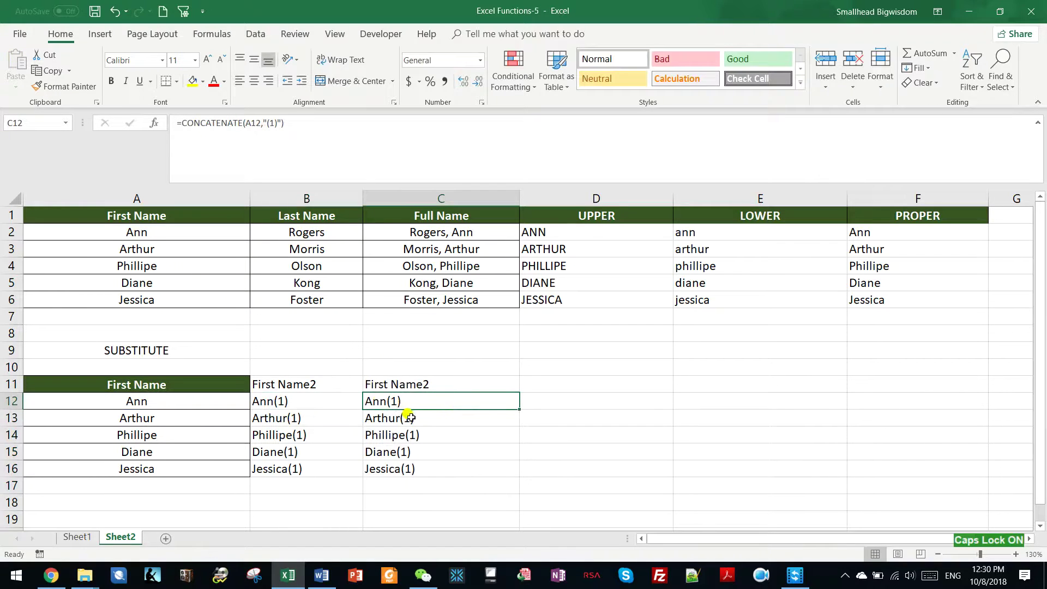
pyautogui.scroll(4, 408, 413)
pyautogui.doubleClick(261, 449)
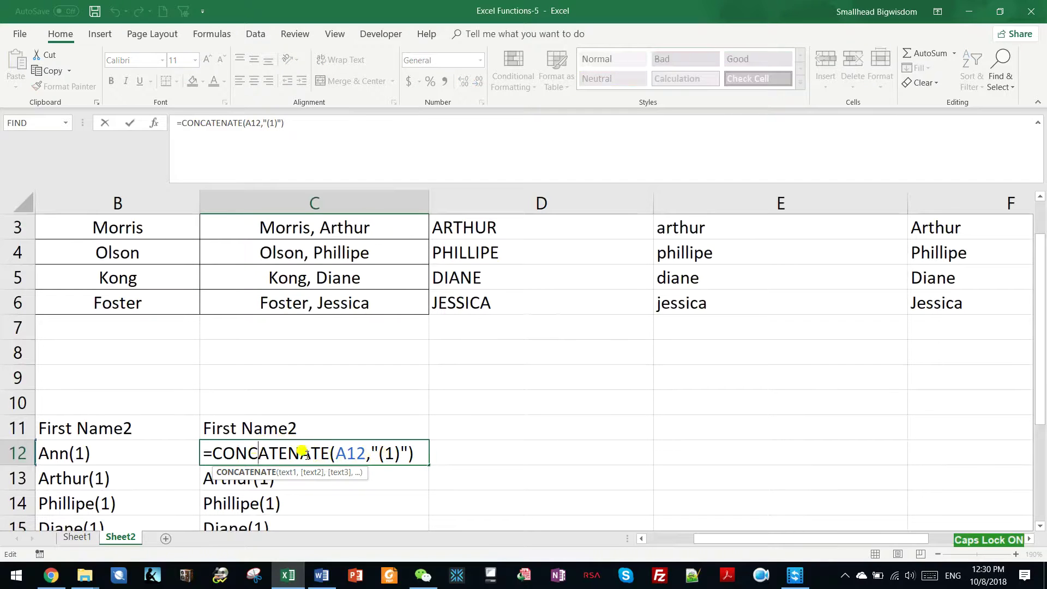
pyautogui.press('Escape')
pyautogui.click(113, 456)
pyautogui.doubleClick(112, 456)
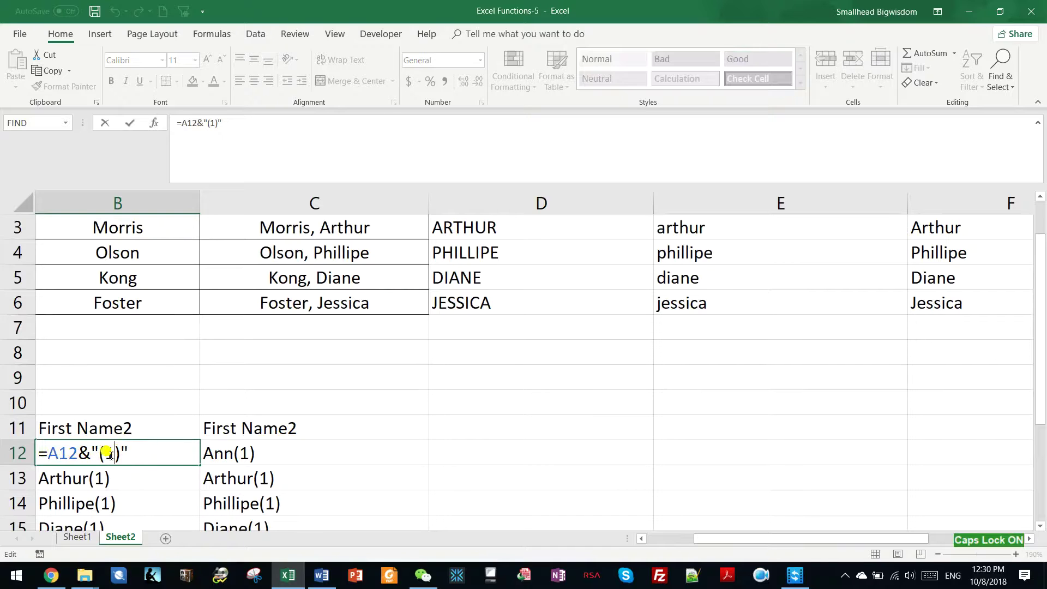
pyautogui.press('Escape')
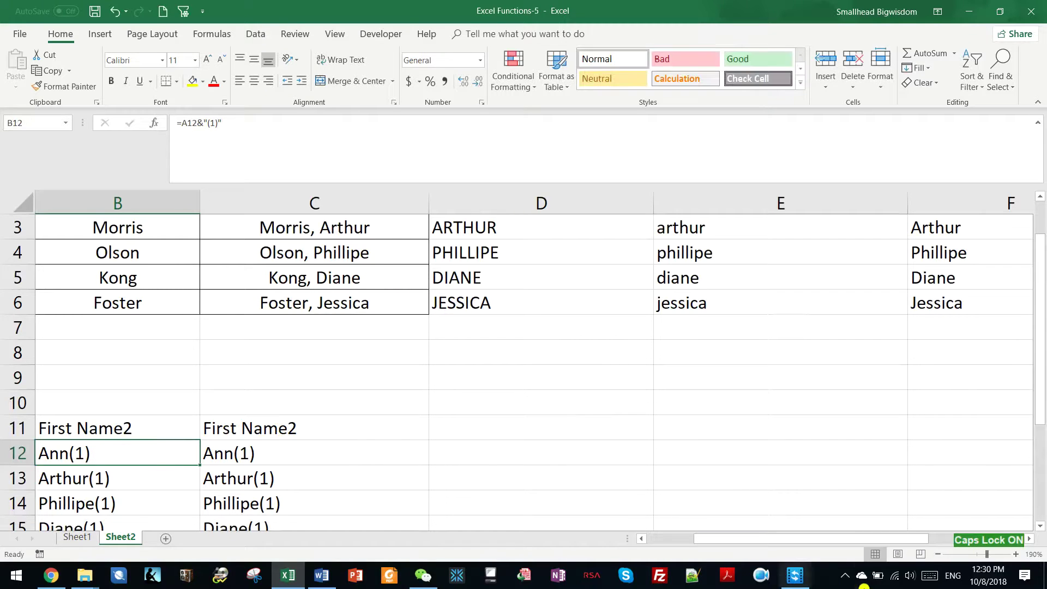
# Clear the header and the CONCATENATE results from C11:C16.
pyautogui.keyDown('ctrl'); pyautogui.scroll(-3, 660, 469); pyautogui.keyUp('ctrl')
pyautogui.moveTo(739, 539); pyautogui.dragTo(606, 522)
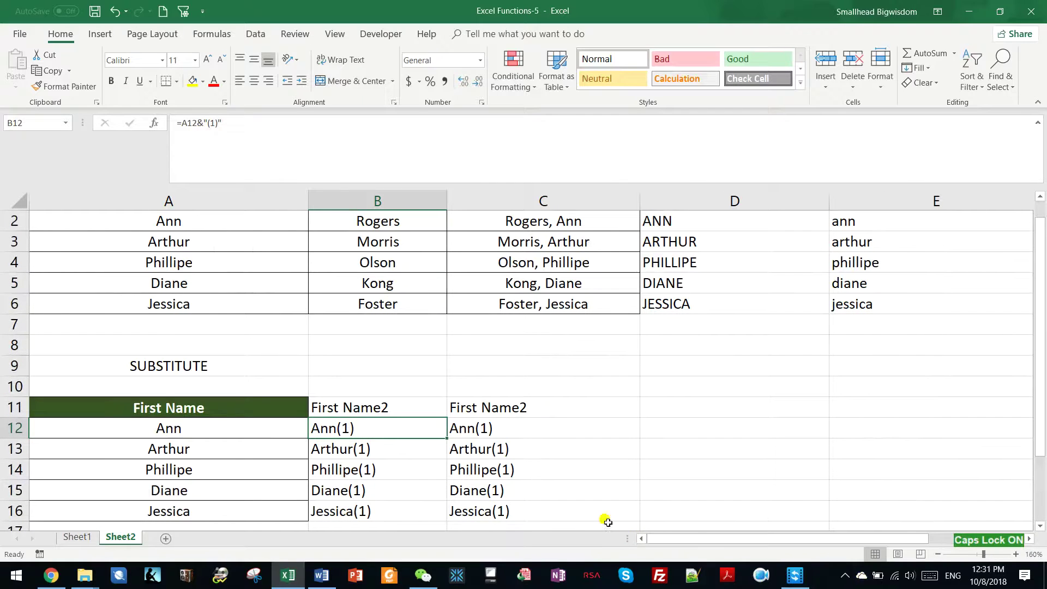
pyautogui.click(487, 407)
pyautogui.moveTo(487, 408); pyautogui.dragTo(482, 507)
pyautogui.press('Delete')
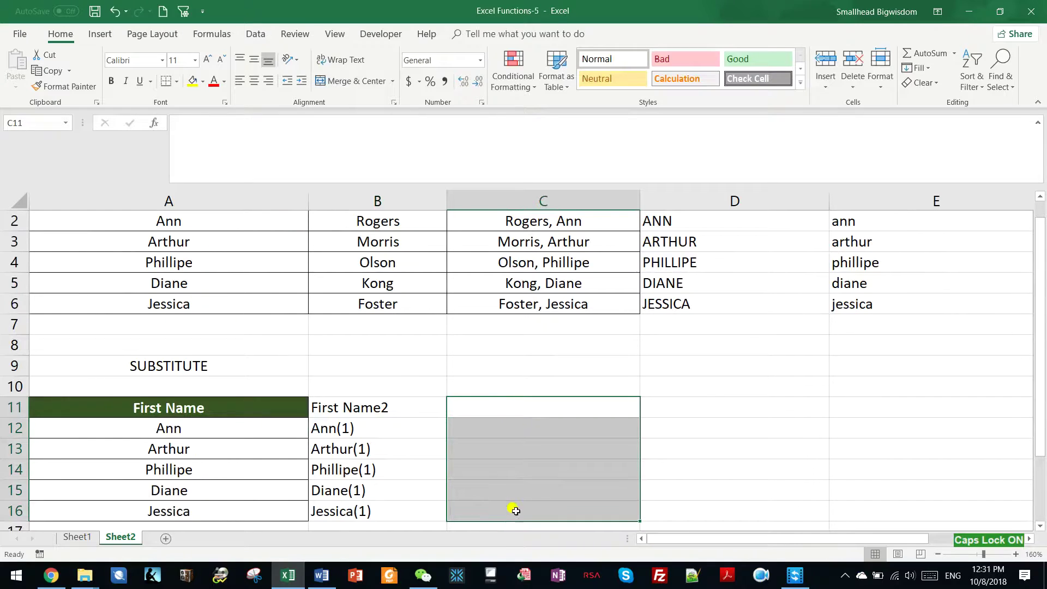
# Enter the header SUBSTITUTE in cell C11.
pyautogui.click(376, 408)
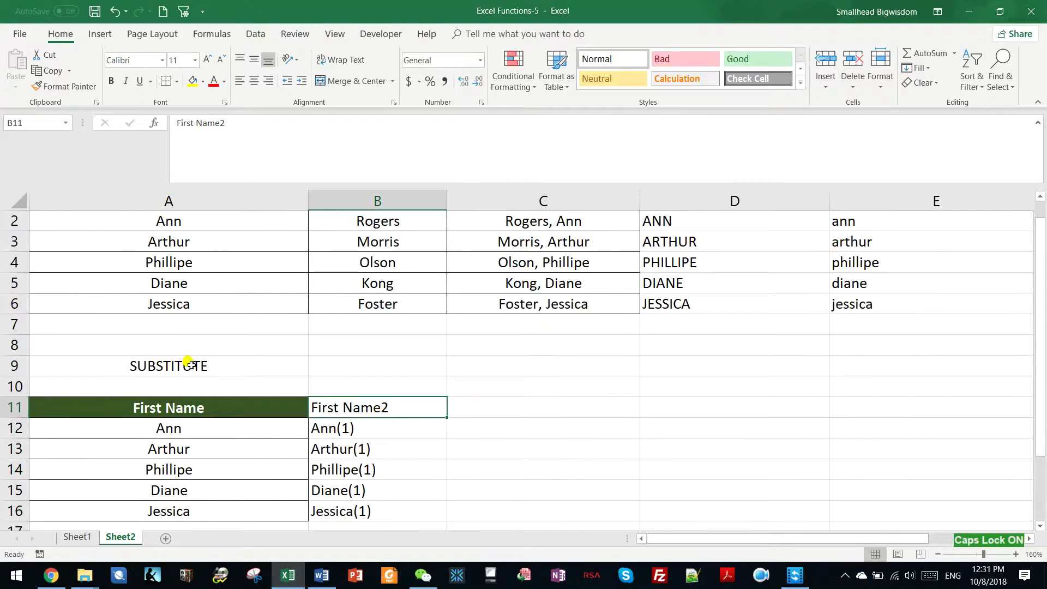
pyautogui.click(540, 402)
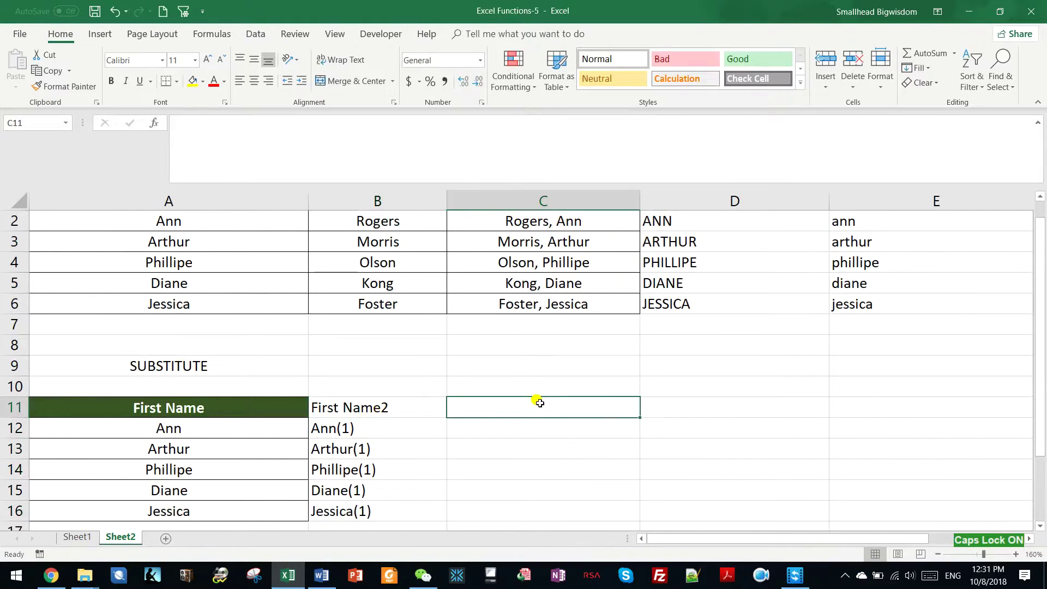
pyautogui.press('capslock')
pyautogui.write('su')
pyautogui.press('capslock')
pyautogui.press('BackSpace')
pyautogui.write('SU')
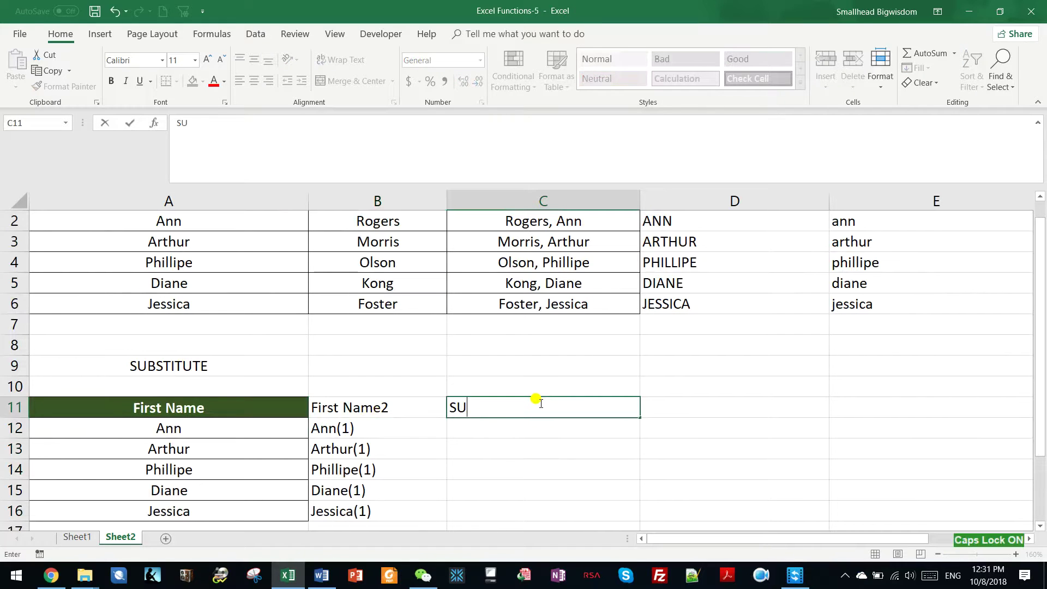
pyautogui.write('BSTITUTE')
pyautogui.press('Return')
# Enter the formula =SUBSTITUTE(B12,"(1)","") in cell C12 to remove (1) from the name.
pyautogui.write('=SUBS')
pyautogui.press('Tab')
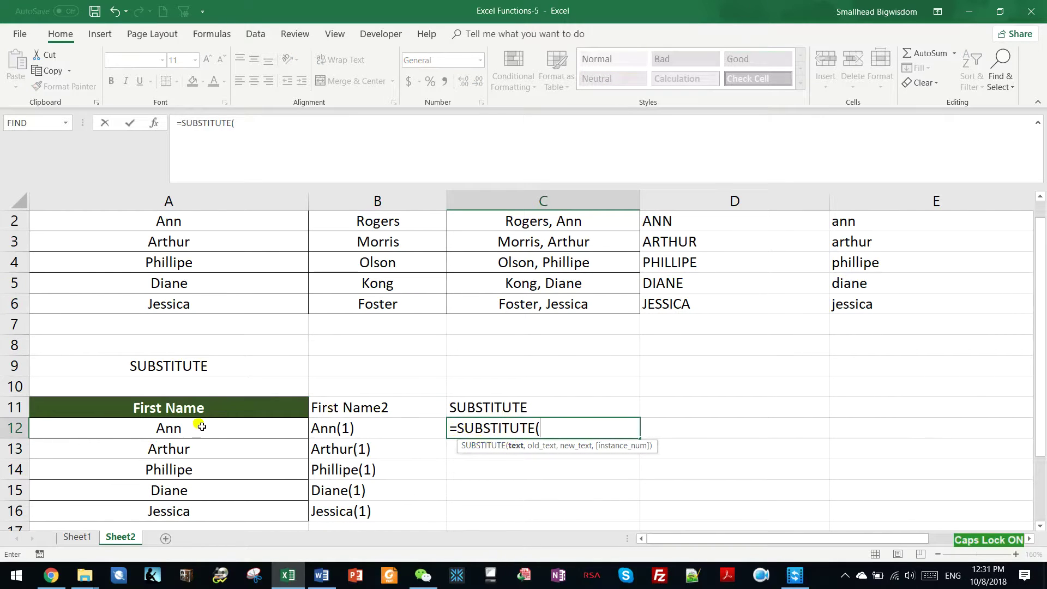
pyautogui.click(344, 428)
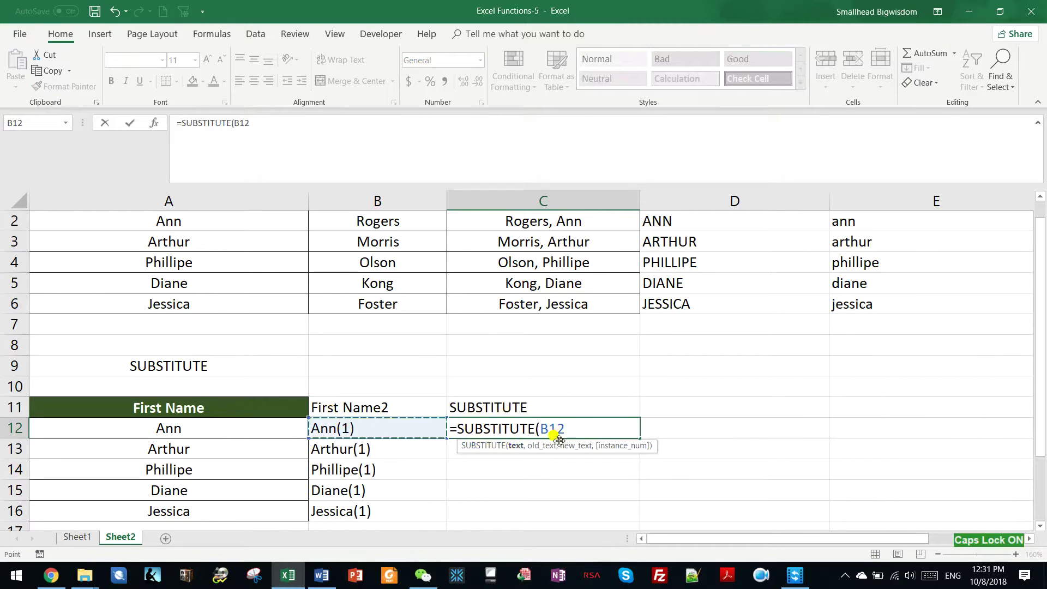
pyautogui.write(',"(1')
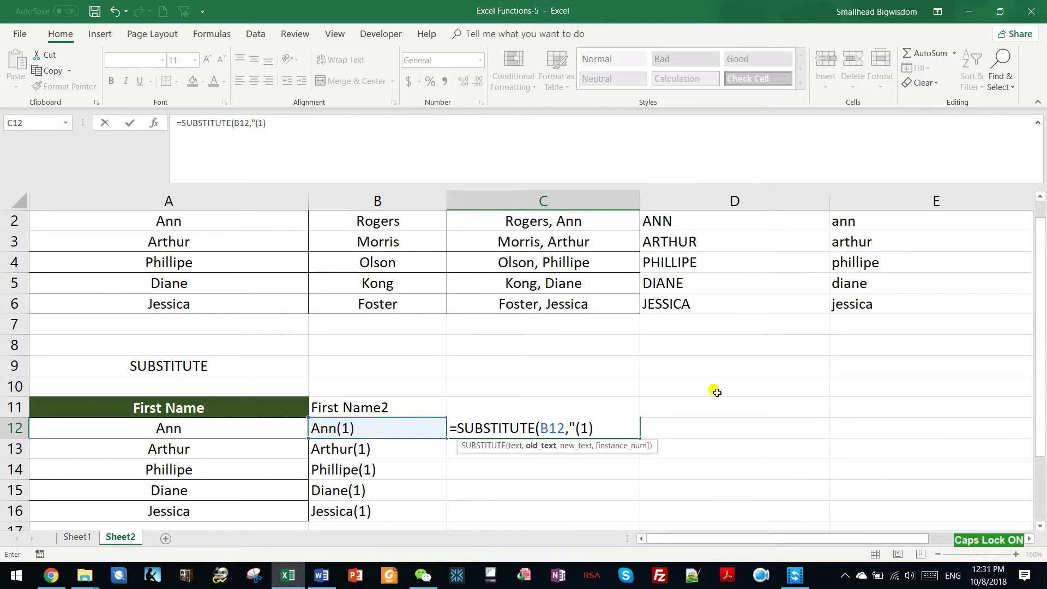
pyautogui.write(')",')
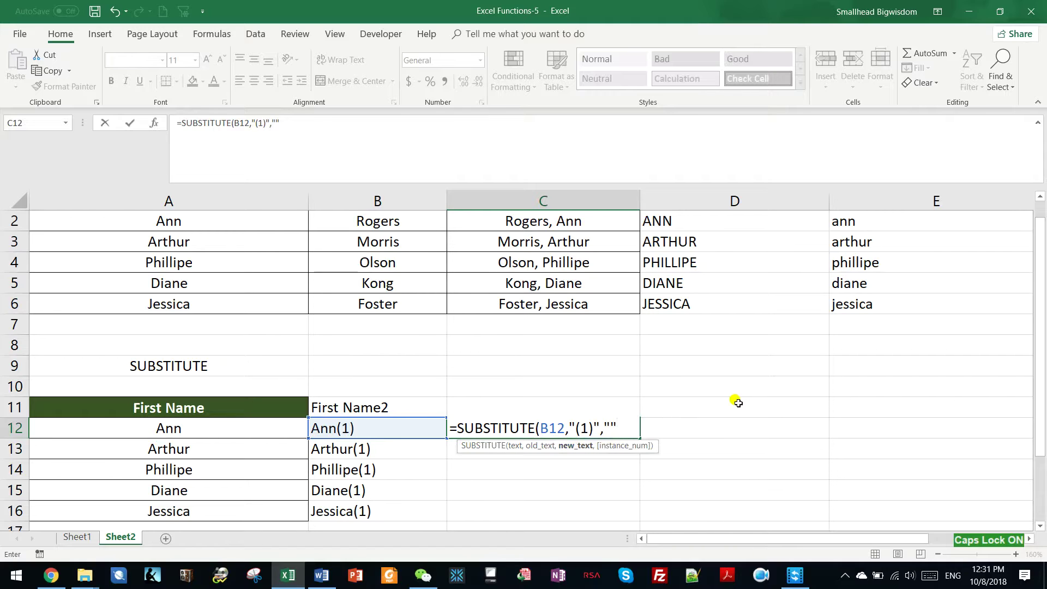
pyautogui.press('Return')
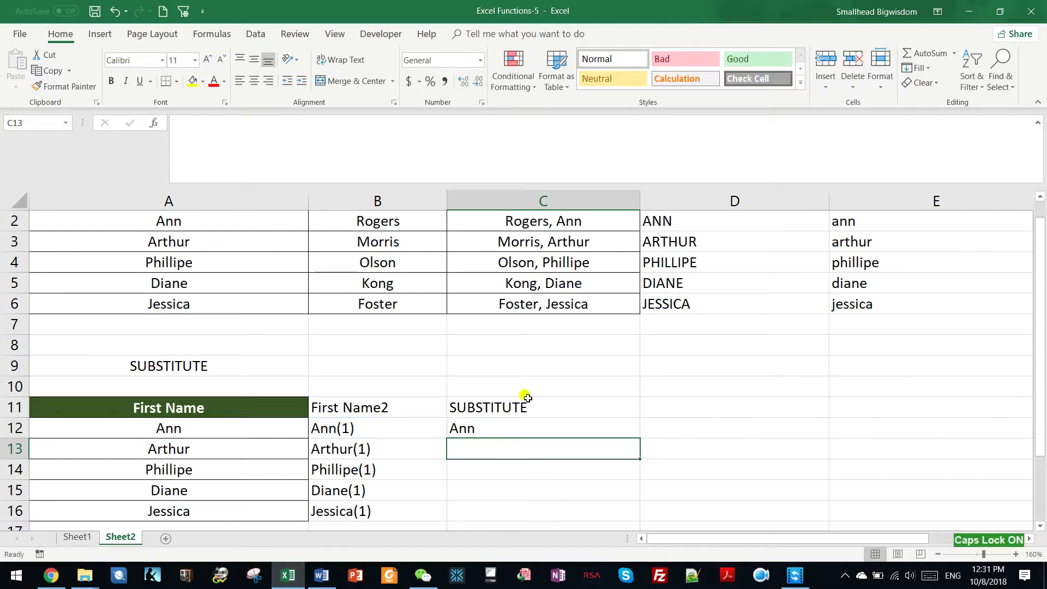
# Enter the formula =SUBSTITUTE(B13,"(1)","") in cell C13 to remove (1) from the second name.
pyautogui.click(489, 426)
pyautogui.scroll(-1, 531, 429)
pyautogui.click(576, 381)
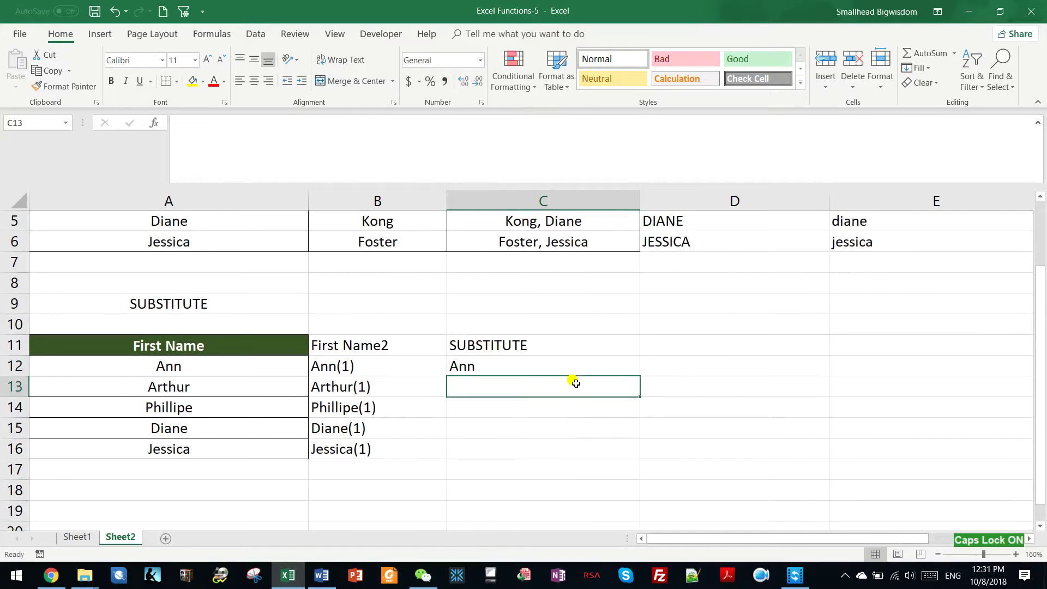
pyautogui.write('=SUBS')
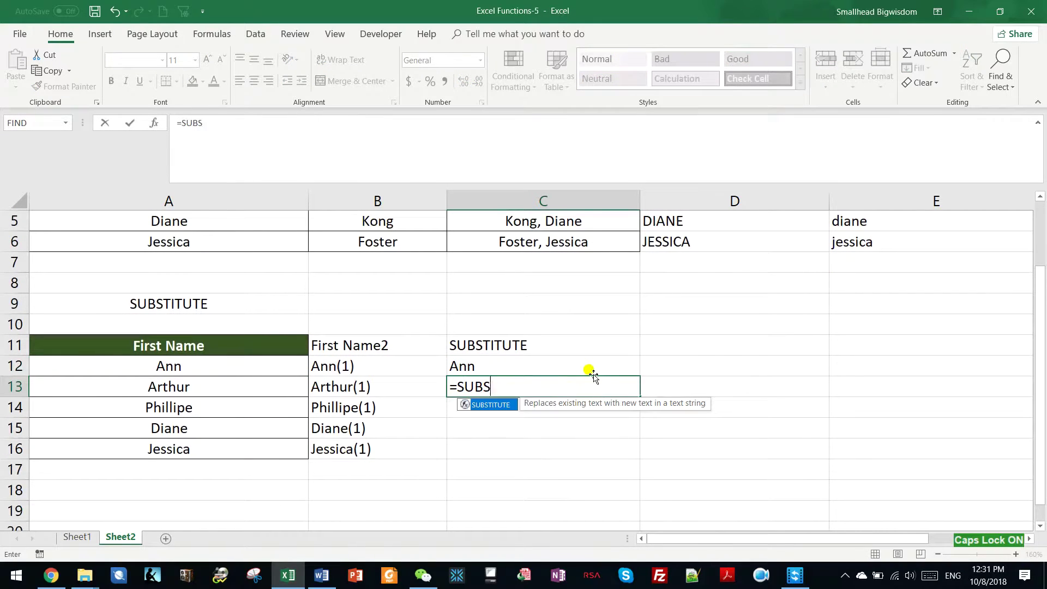
pyautogui.write('T')
pyautogui.press('Tab')
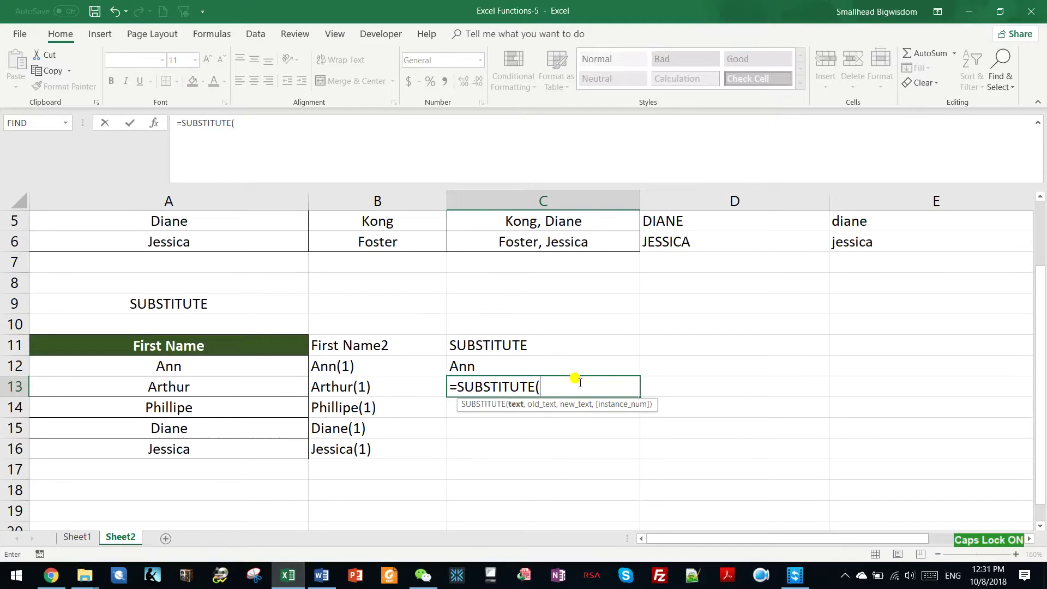
pyautogui.click(361, 386)
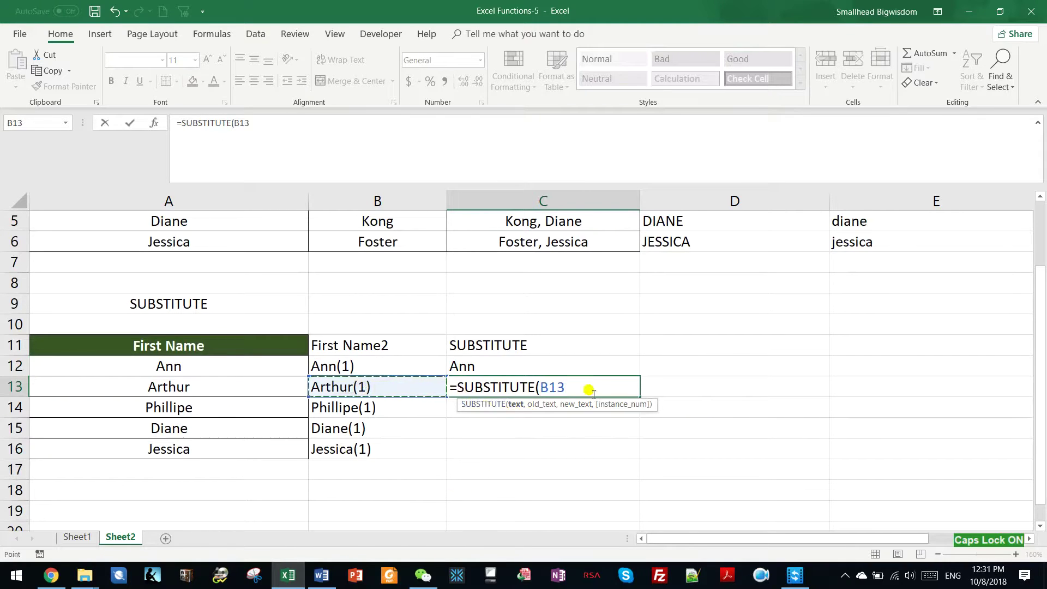
pyautogui.write(',"(1')
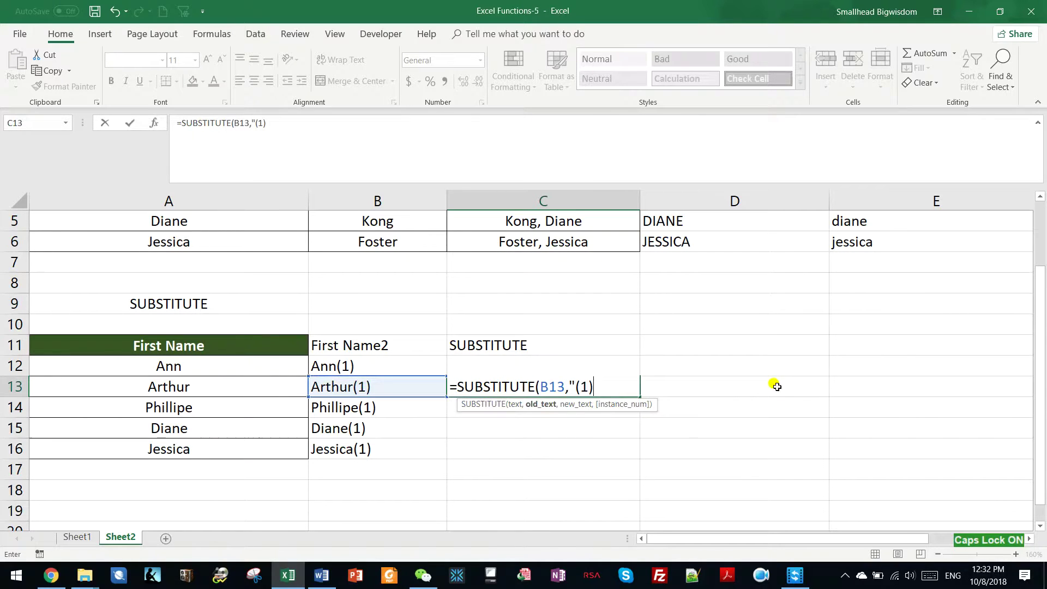
pyautogui.write(')",')
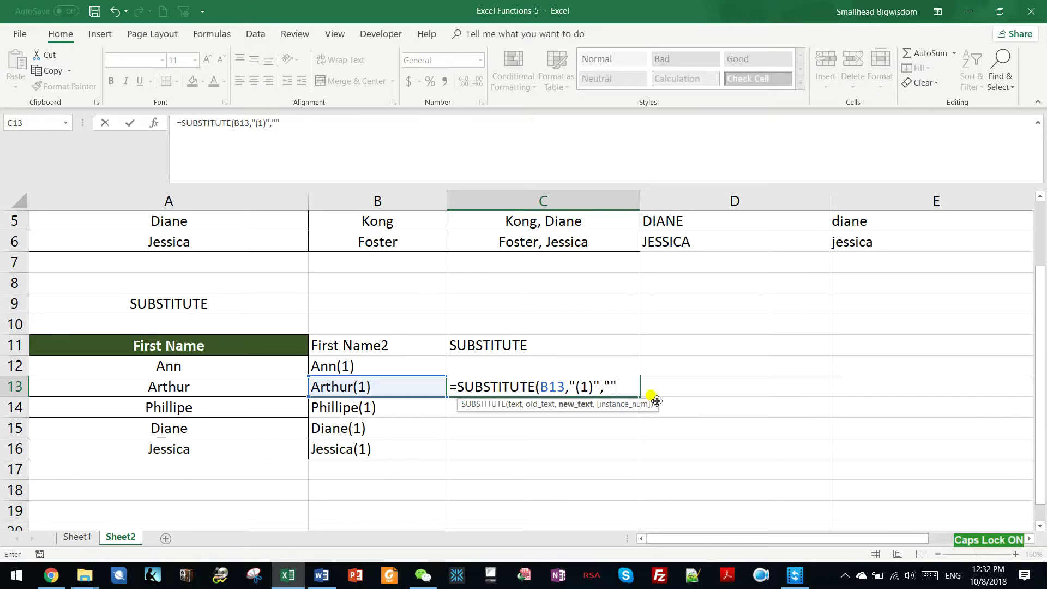
pyautogui.press('Return')
# Fill the SUBSTITUTE formula from C13 down through C16 and check the formulas in the column.
pyautogui.click(475, 386)
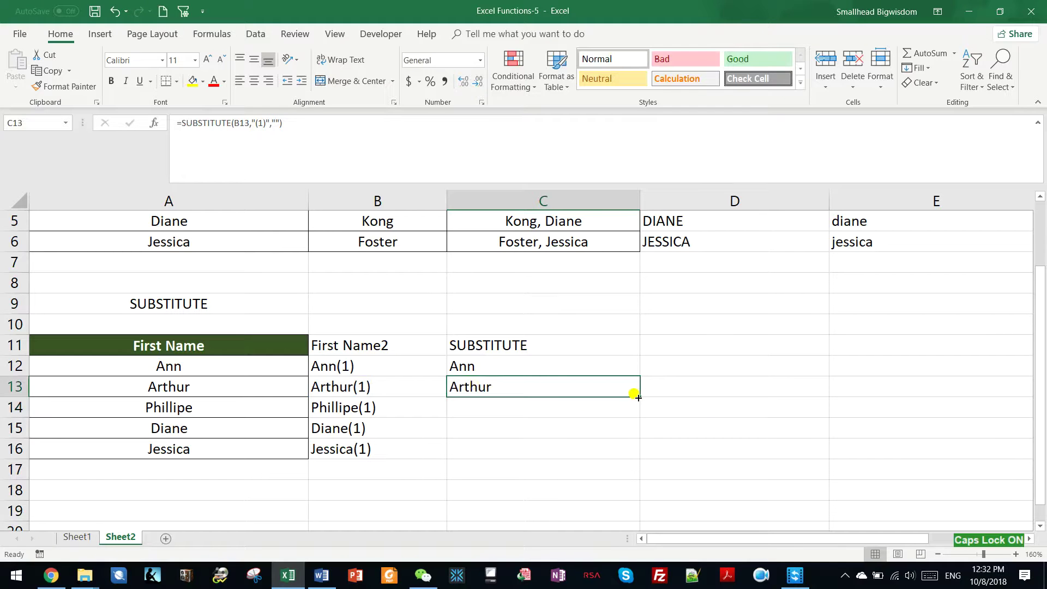
pyautogui.doubleClick(639, 397)
pyautogui.click(475, 426)
pyautogui.click(478, 408)
pyautogui.click(471, 429)
pyautogui.click(474, 447)
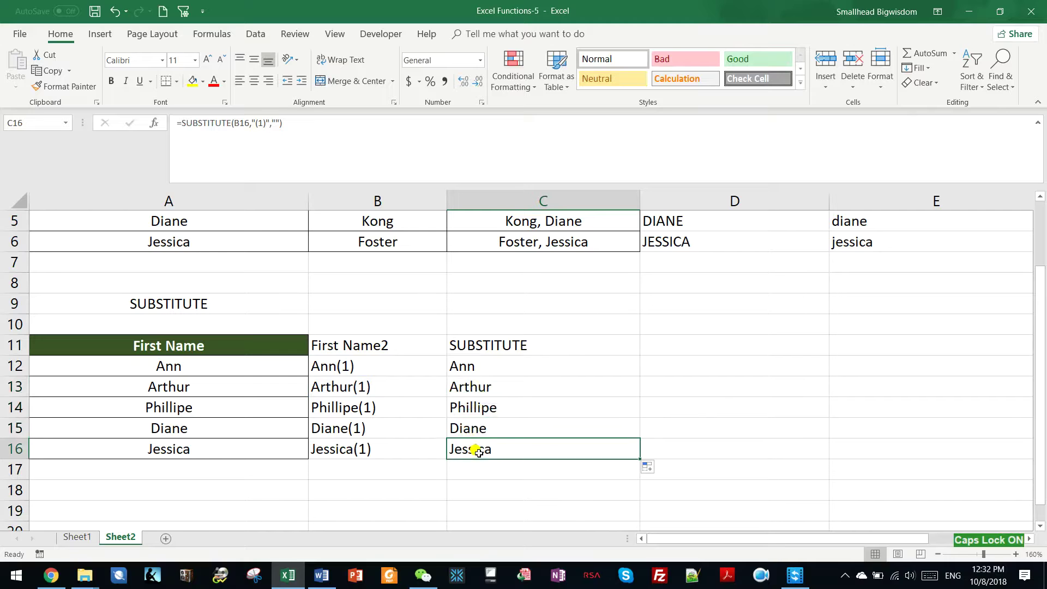
pyautogui.click(479, 429)
pyautogui.click(481, 403)
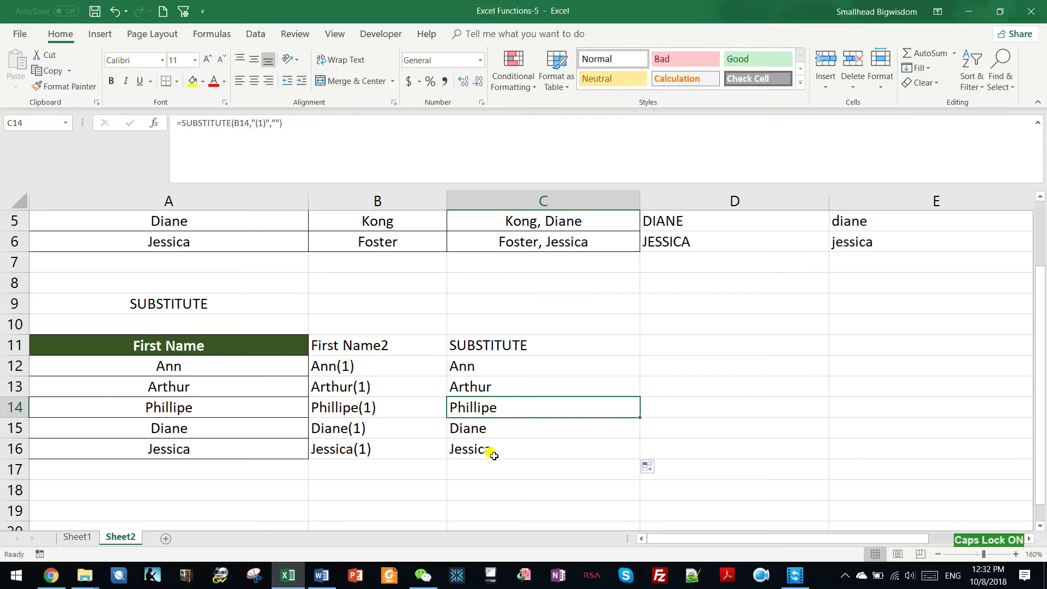
pyautogui.click(468, 365)
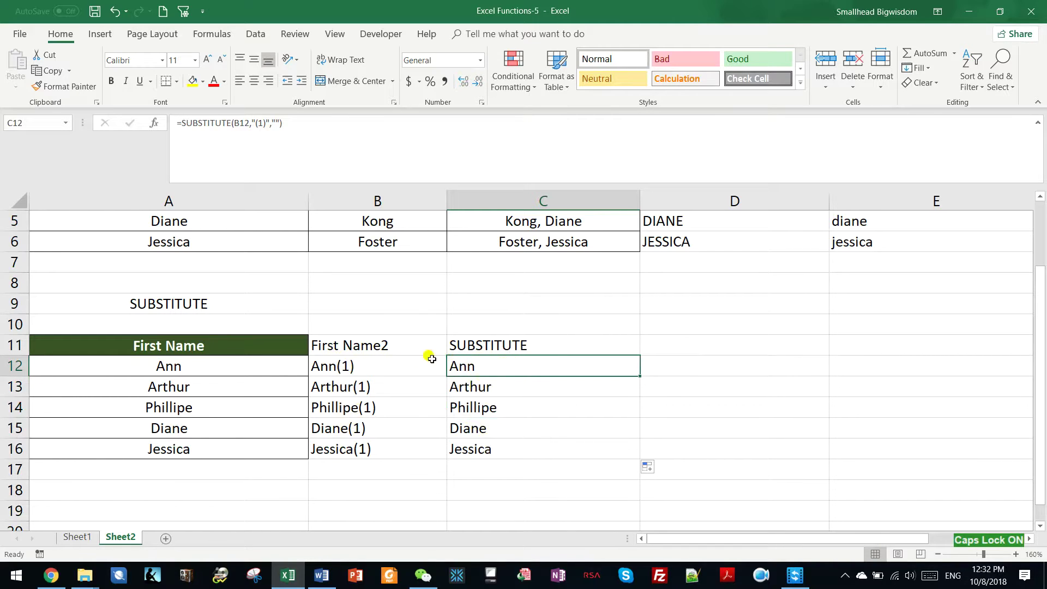
# Change the appended text in the B12 formula to (2) and check the SUBSTITUTE formula in C12.
pyautogui.click(384, 358)
pyautogui.click(471, 362)
pyautogui.doubleClick(362, 363)
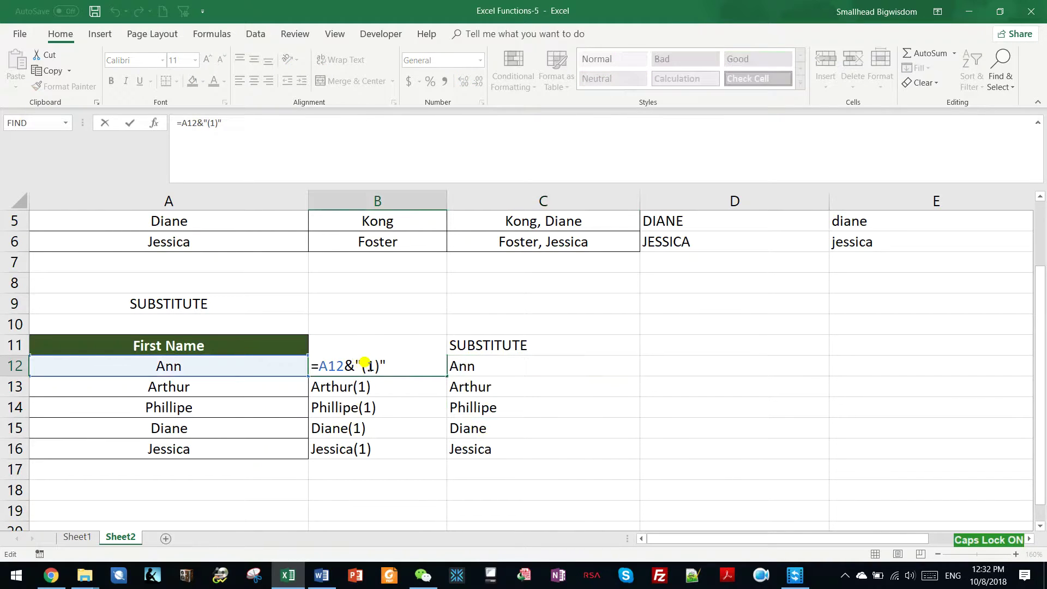
pyautogui.write('2')
pyautogui.press('Delete')
pyautogui.press('Return')
pyautogui.click(354, 358)
pyautogui.click(472, 367)
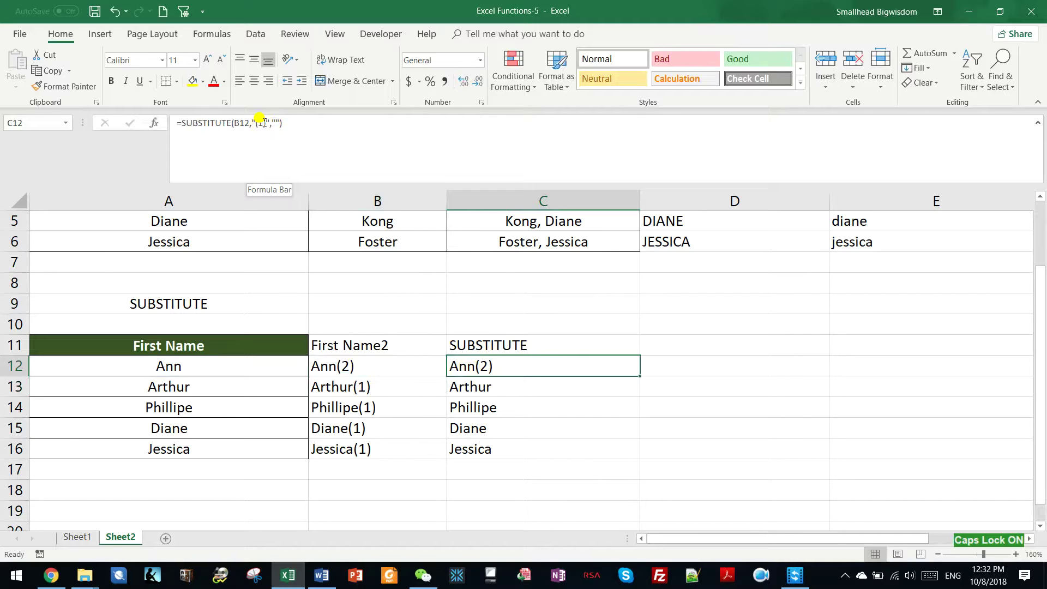
# Try to enter (2) directly in cell C9.
pyautogui.click(501, 304)
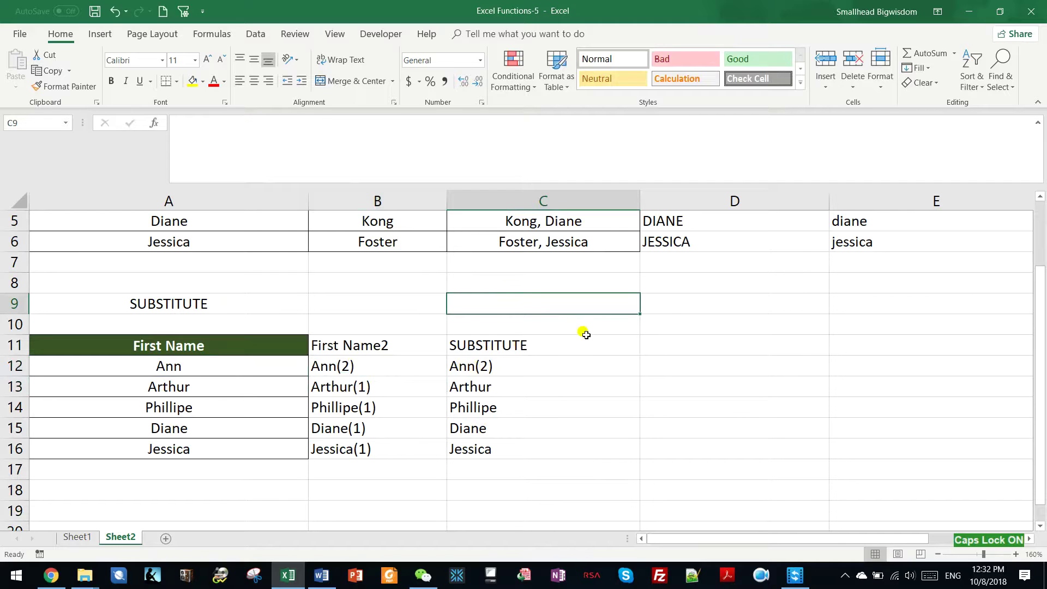
pyautogui.write('(')
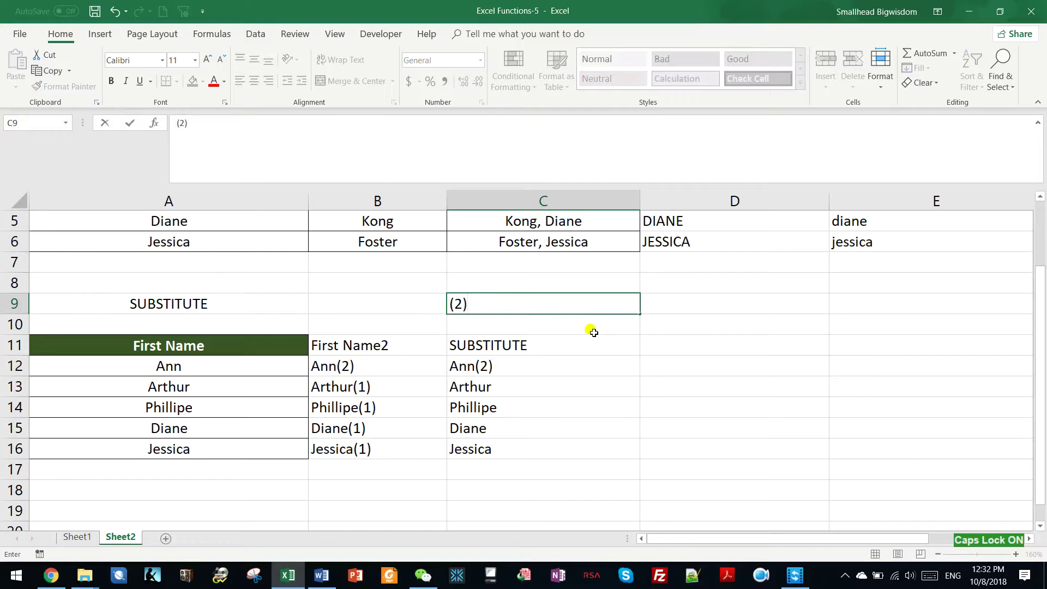
pyautogui.write('2)')
pyautogui.press('Return')
# Enter (2) in cell C9 as text, using a leading apostrophe.
pyautogui.click(577, 302)
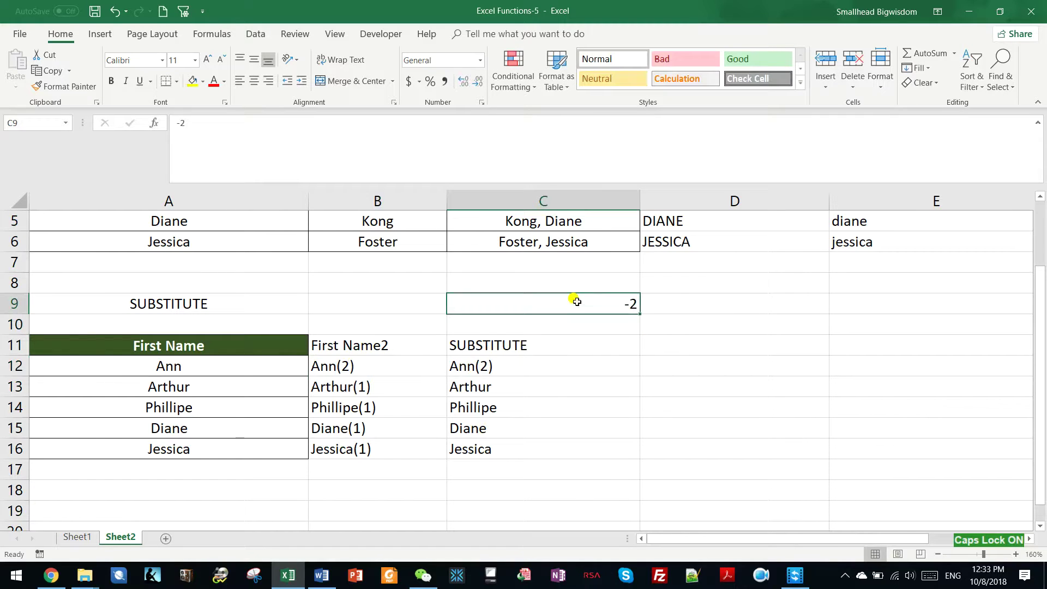
pyautogui.write("'")
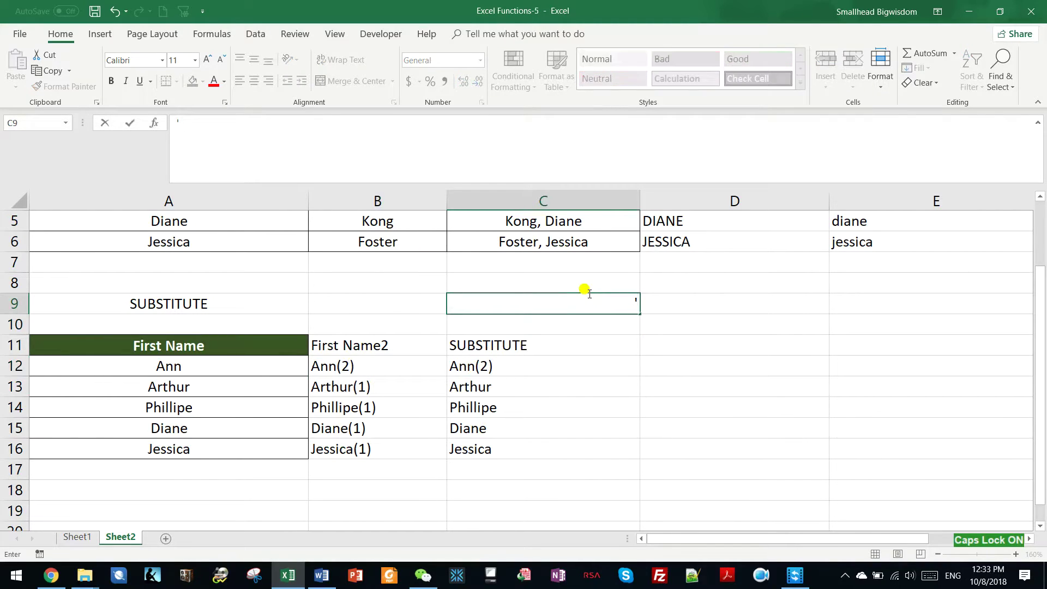
pyautogui.write('(2)')
pyautogui.press('Return')
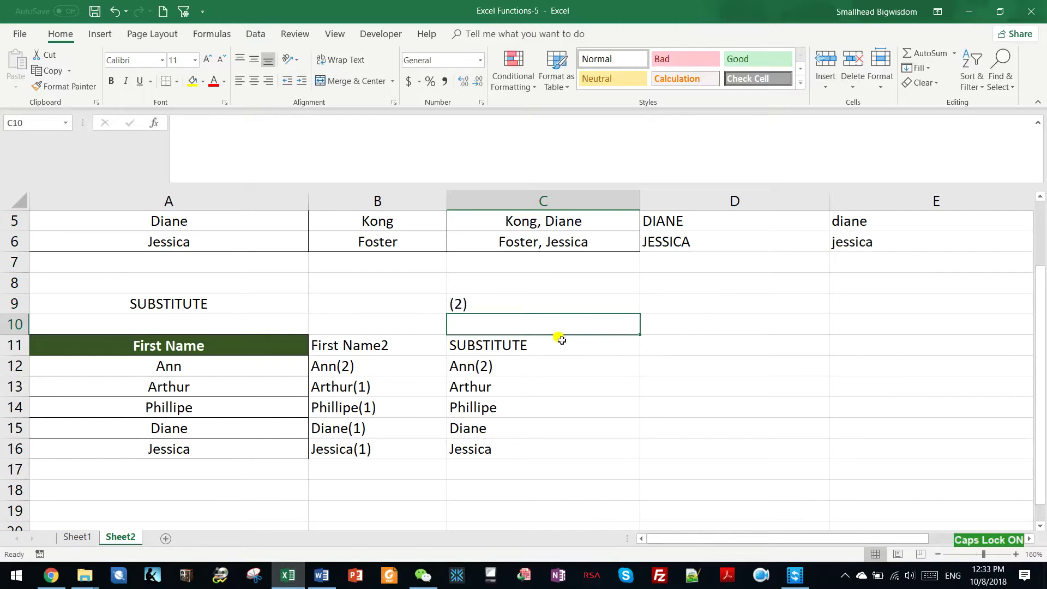
# Replace the "(1)" argument in the C12 SUBSTITUTE formula with a reference to cell C9.
pyautogui.click(506, 368)
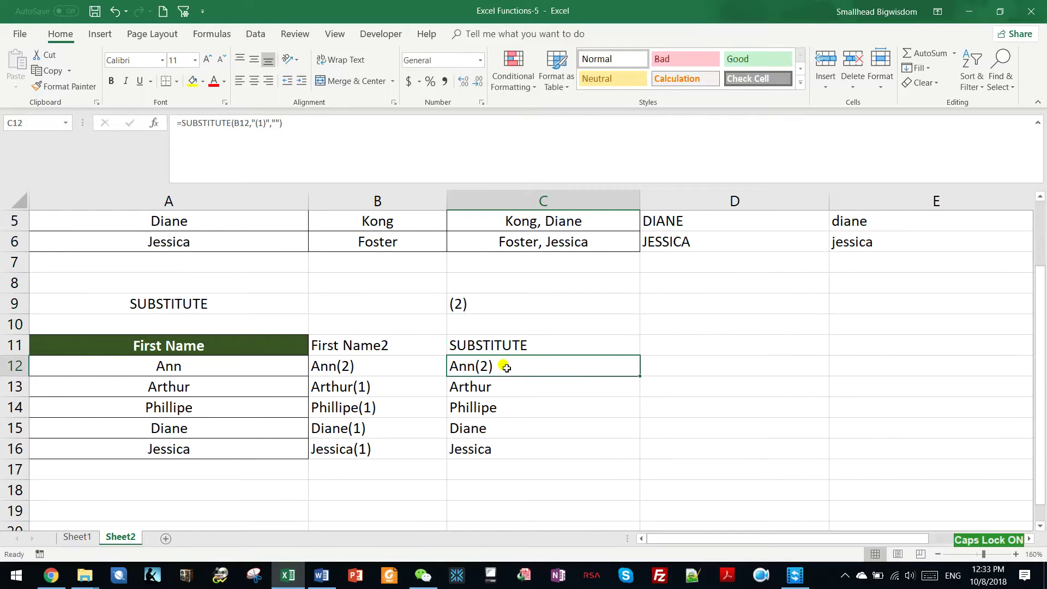
pyautogui.click(466, 306)
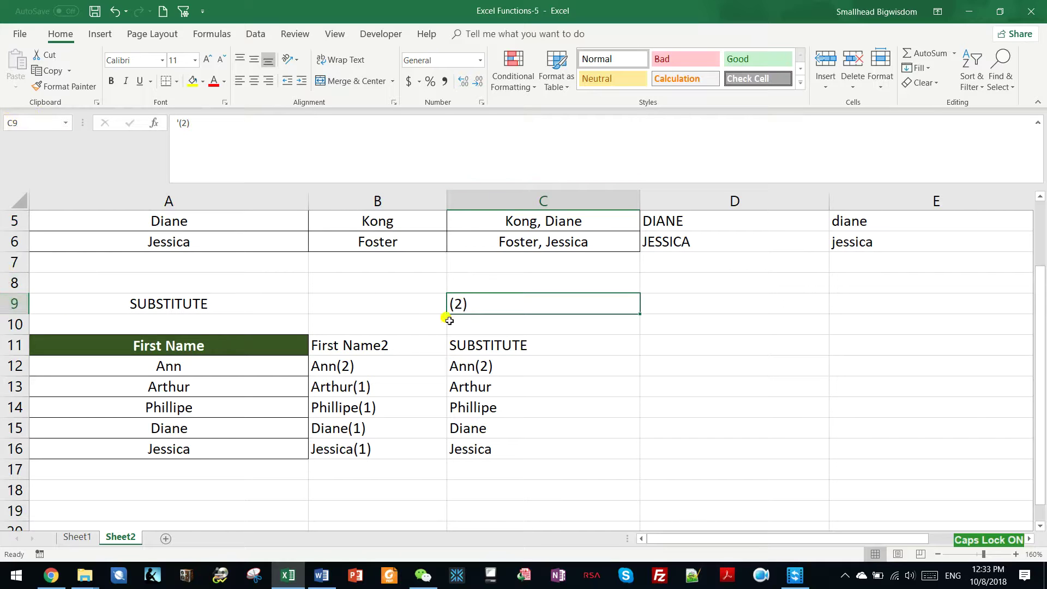
pyautogui.doubleClick(479, 365)
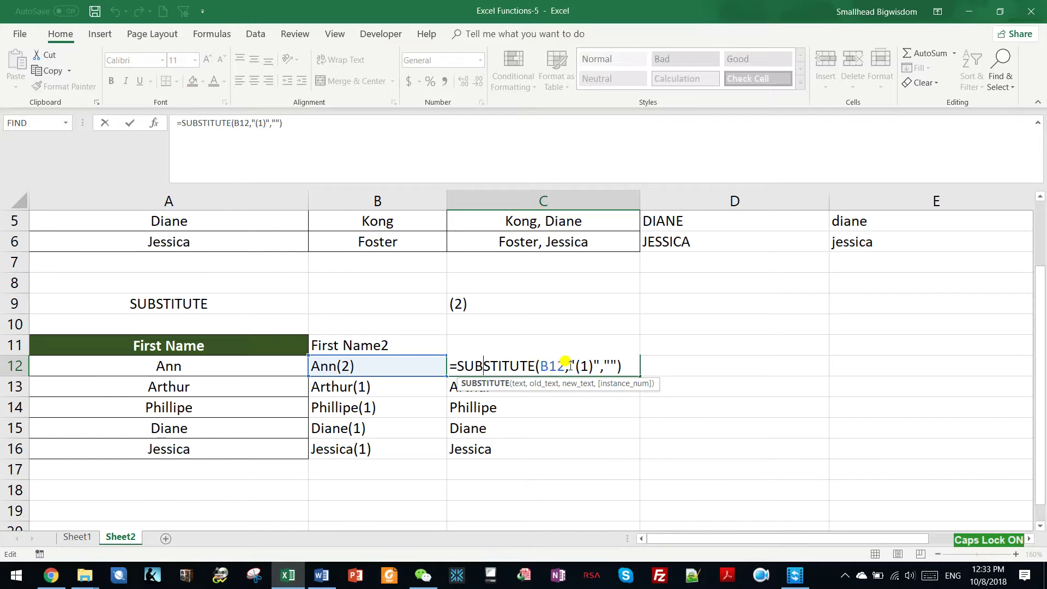
pyautogui.moveTo(570, 364); pyautogui.dragTo(603, 364)
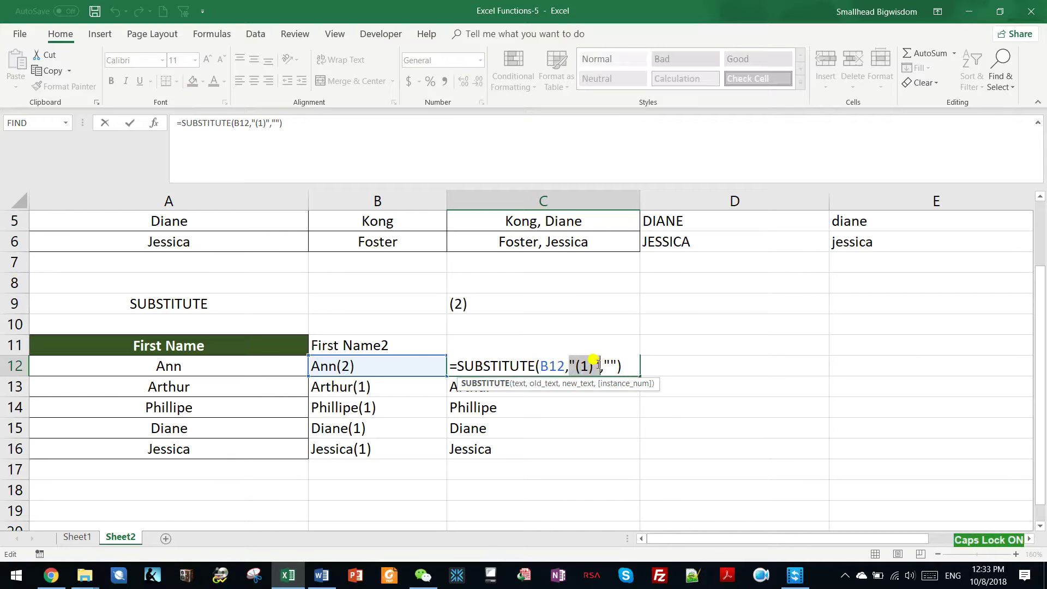
pyautogui.write('c')
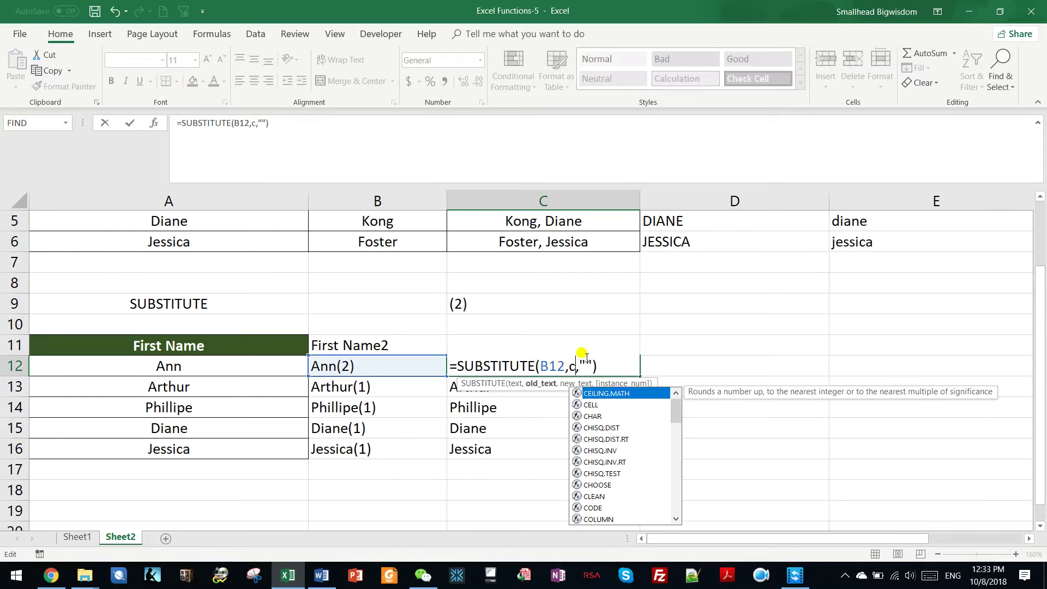
pyautogui.write('9')
pyautogui.press('Return')
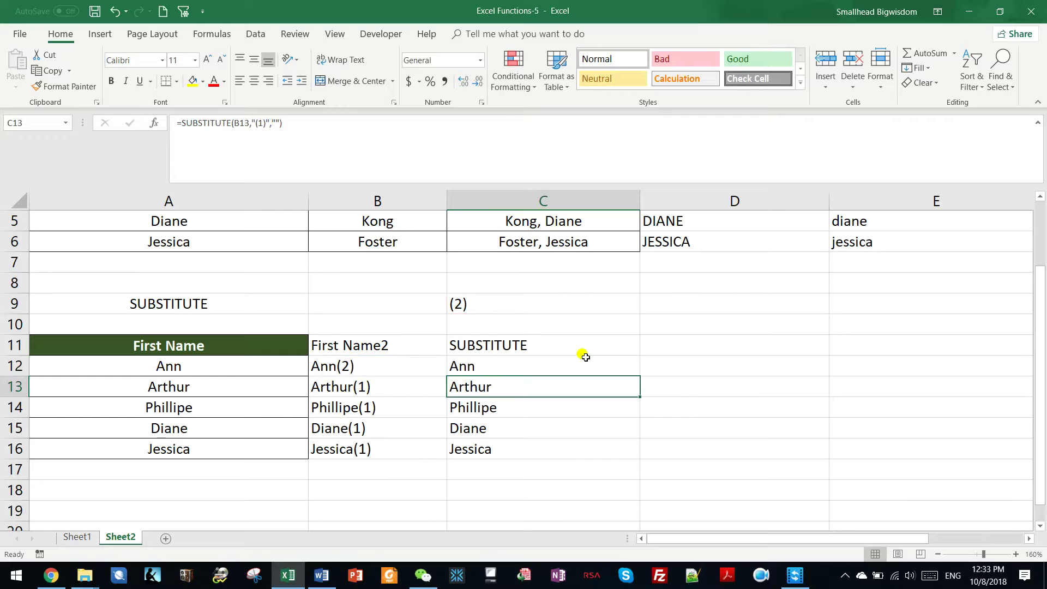
# Fill the SUBSTITUTE formula with its relative C9 reference from C12 down through C16.
pyautogui.click(486, 364)
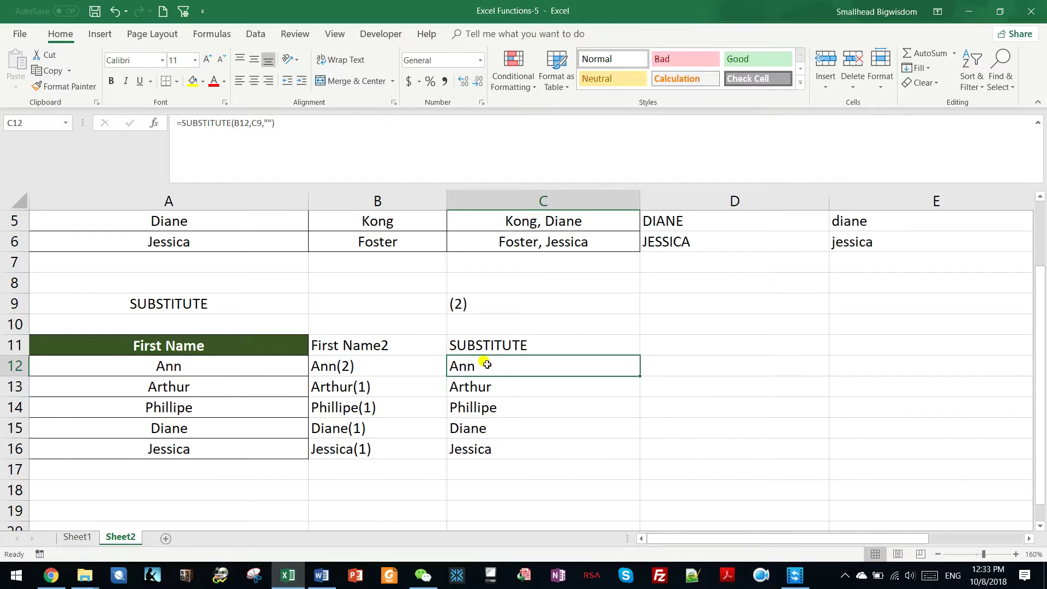
pyautogui.doubleClick(639, 378)
pyautogui.click(494, 386)
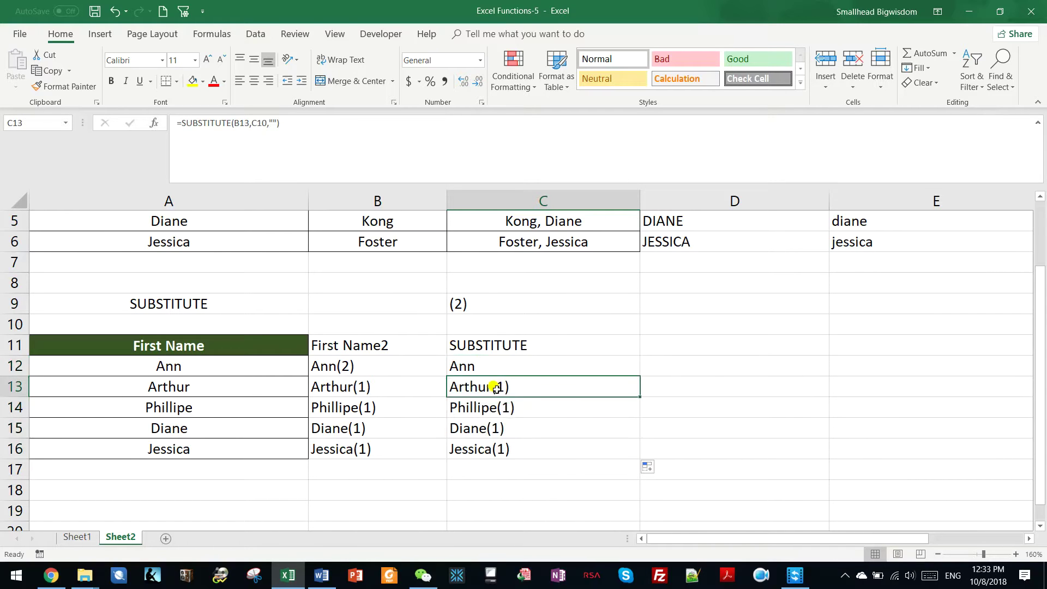
# Examine which cell the old-text argument references in each SUBSTITUTE formula from C12 to C15, and compare it with C9.
pyautogui.click(480, 366)
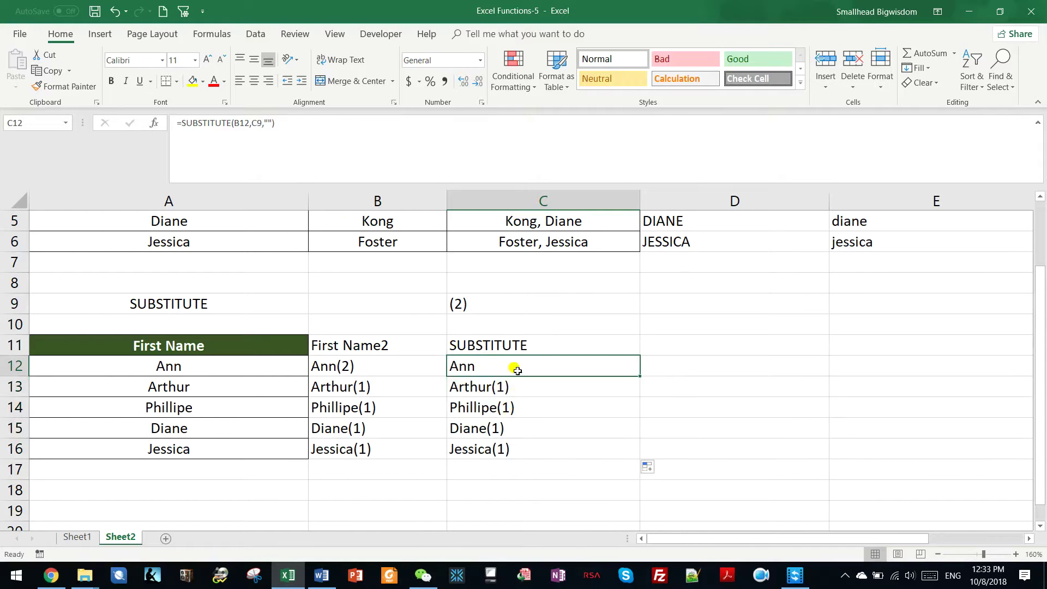
pyautogui.scroll(2, 517, 359)
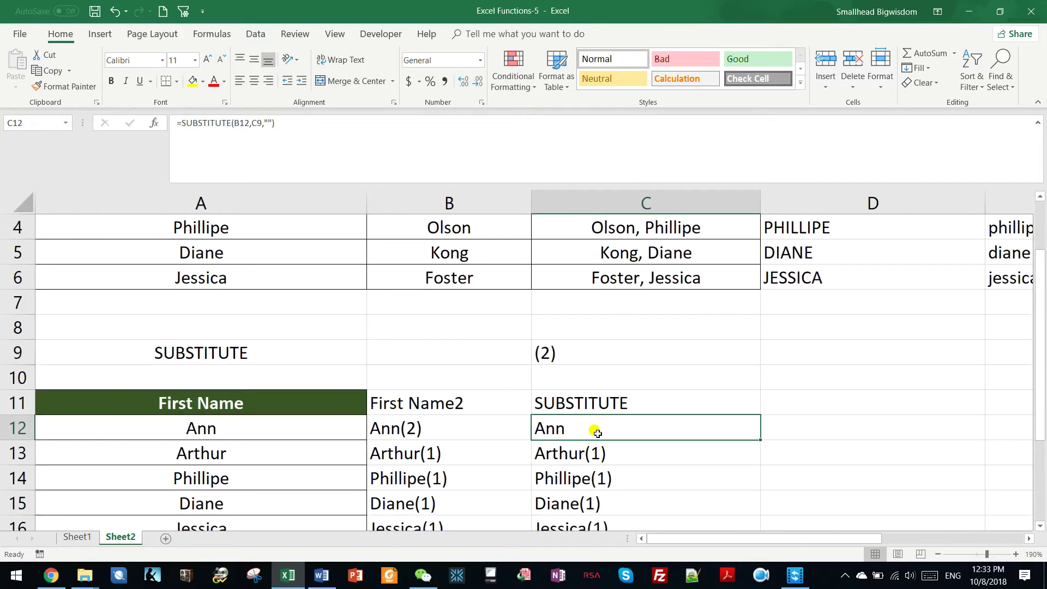
pyautogui.doubleClick(597, 434)
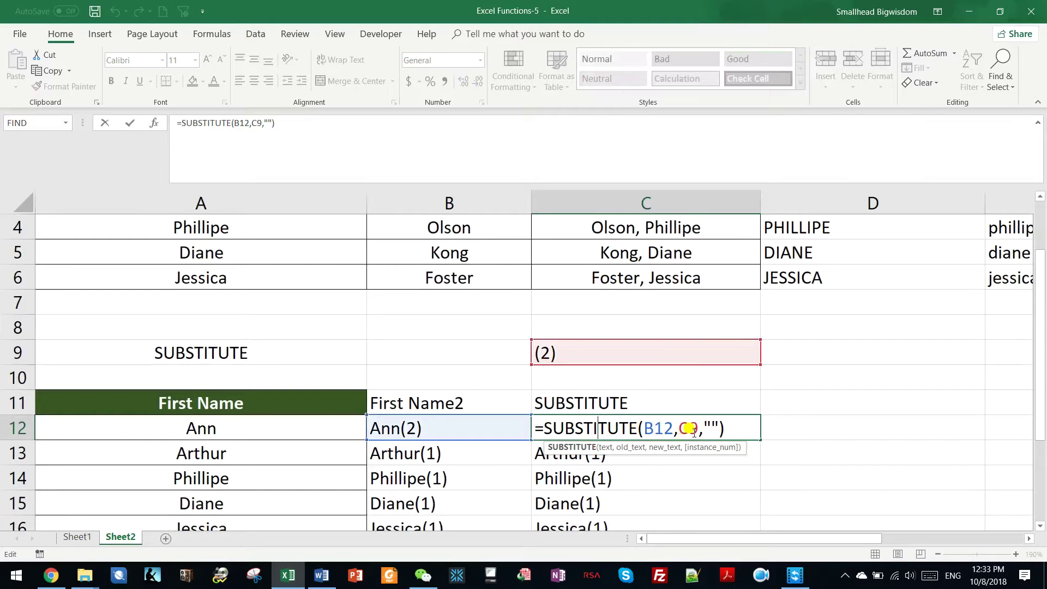
pyautogui.press('Escape')
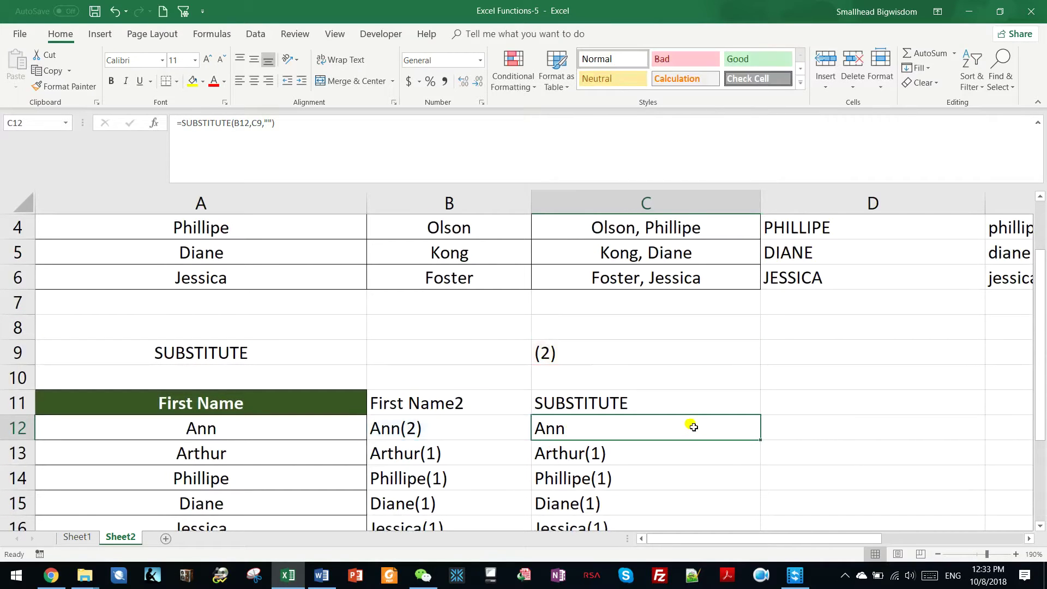
pyautogui.click(591, 455)
pyautogui.doubleClick(614, 456)
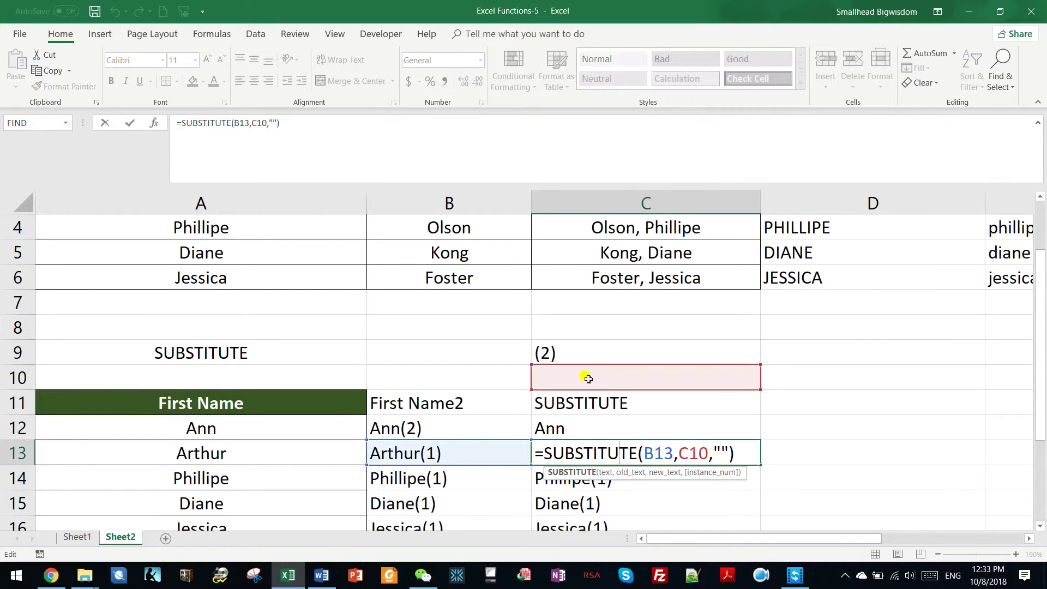
pyautogui.click(599, 478)
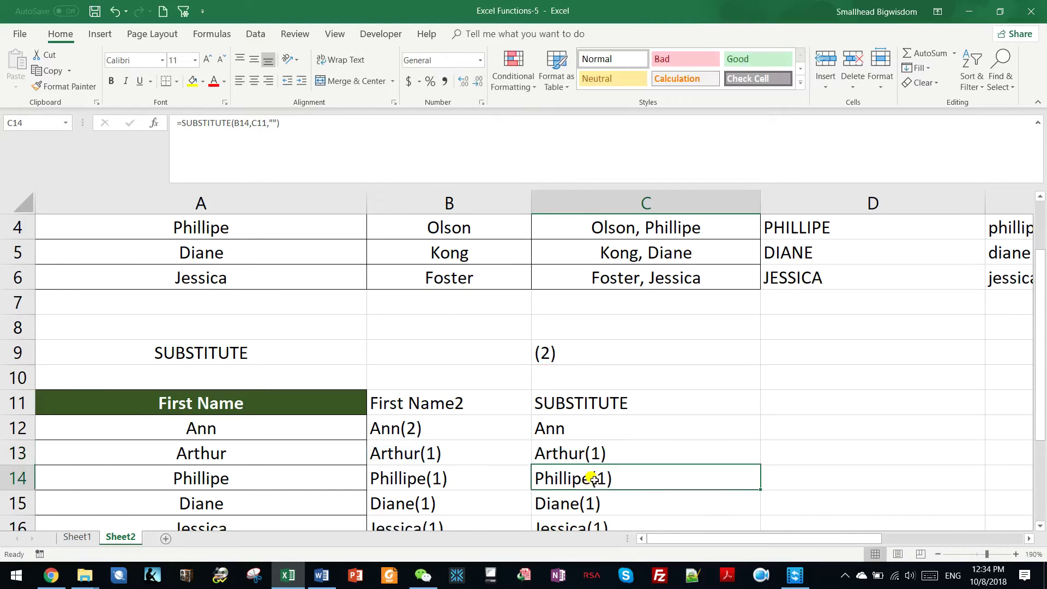
pyautogui.doubleClick(607, 477)
pyautogui.press('Escape')
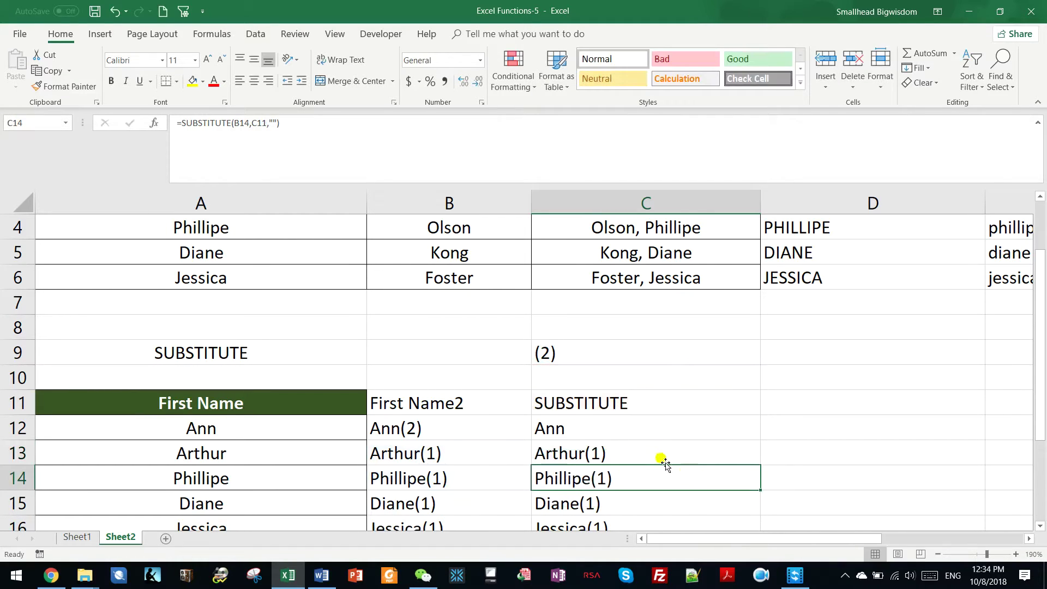
pyautogui.doubleClick(593, 503)
pyautogui.press('Escape')
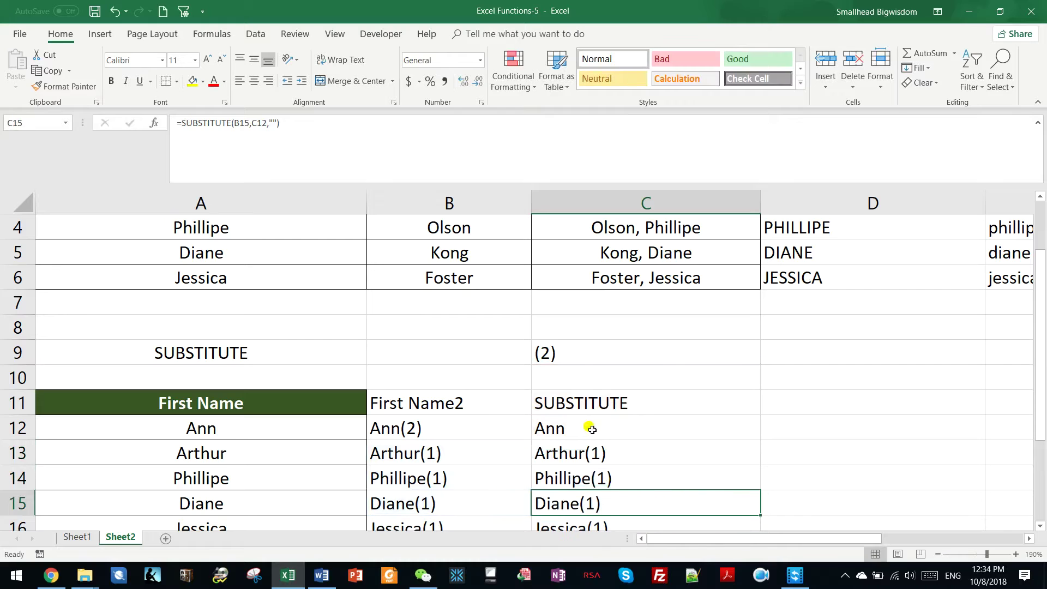
pyautogui.click(570, 354)
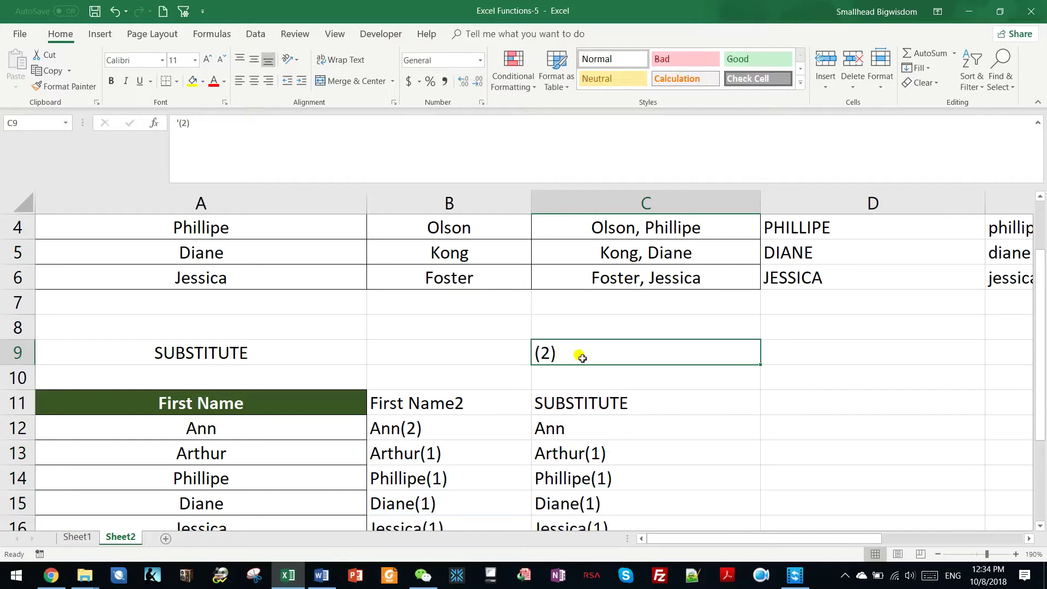
pyautogui.scroll(-1, 600, 430)
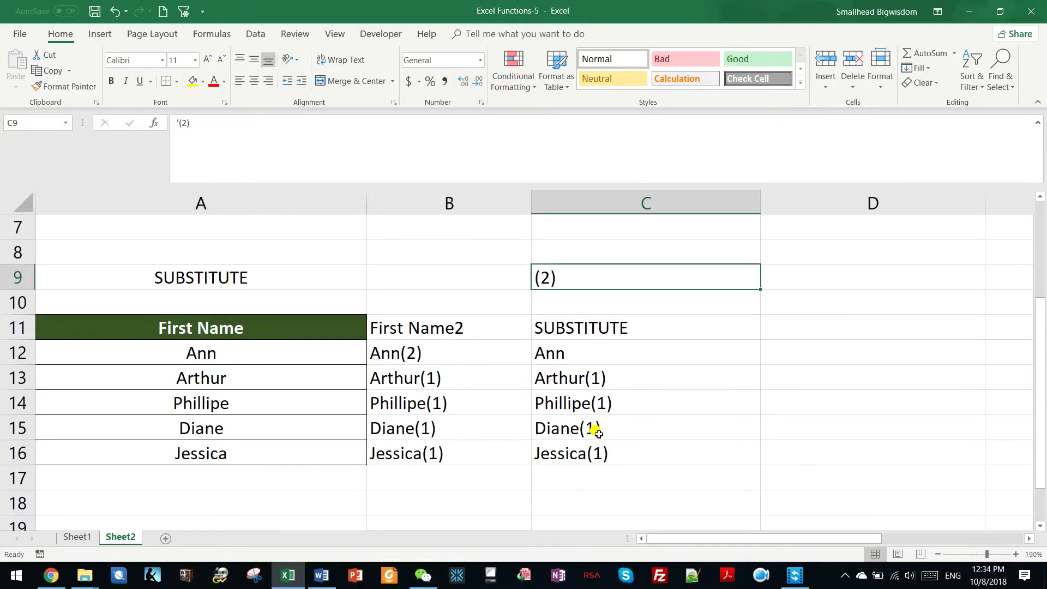
# Make the C9 reference absolute in the C12 formula, giving =SUBSTITUTE(B12,$C$9,"").
pyautogui.click(583, 359)
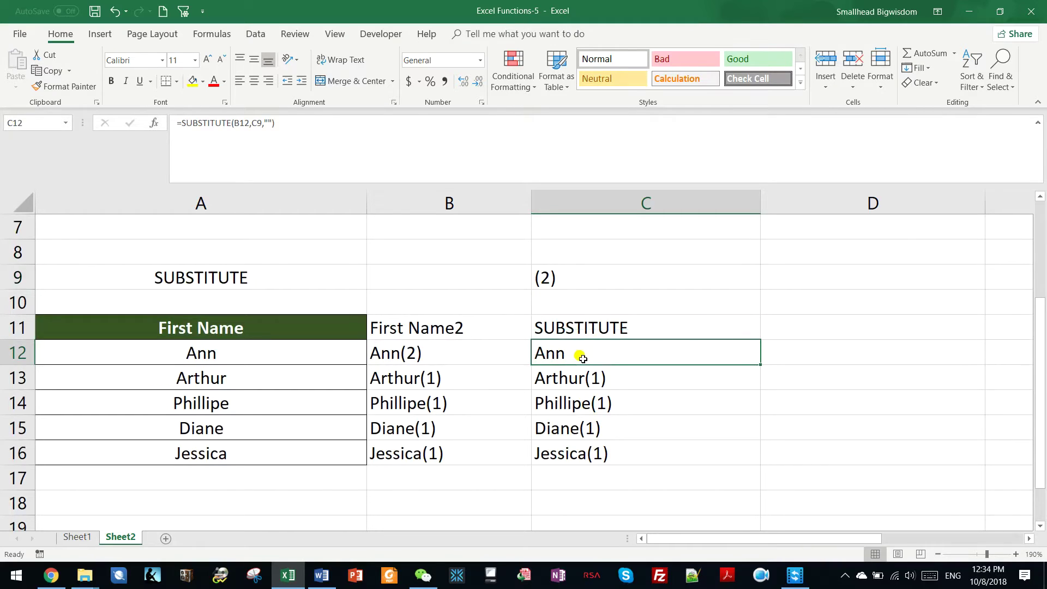
pyautogui.doubleClick(583, 358)
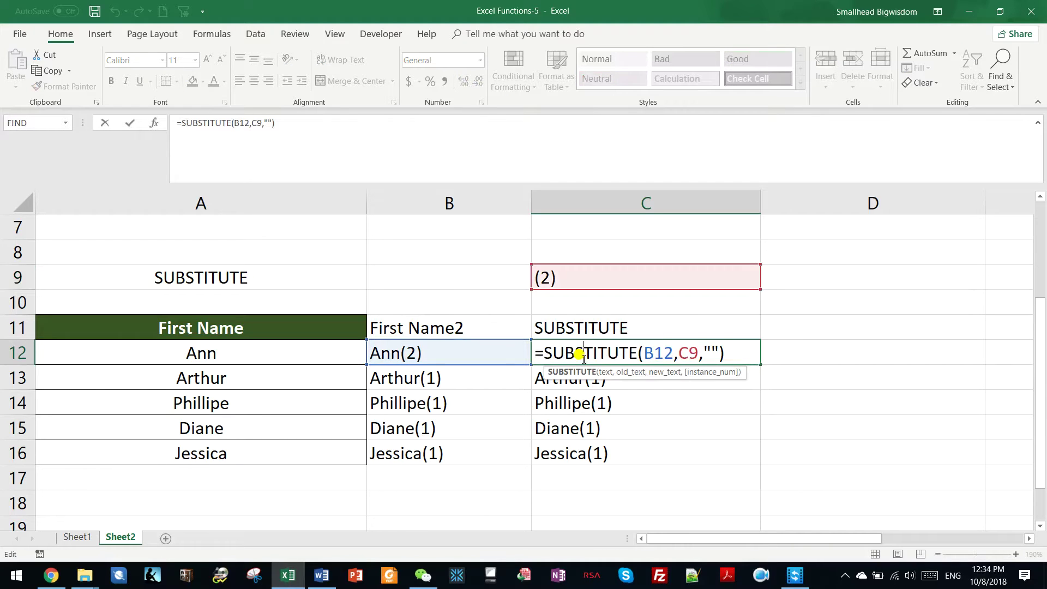
pyautogui.press('Escape')
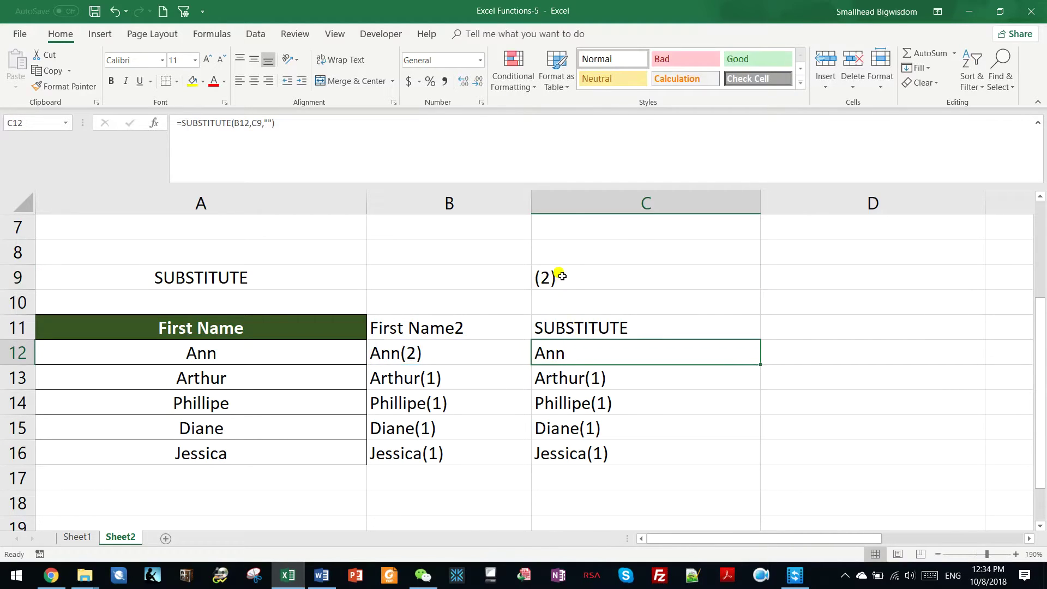
pyautogui.doubleClick(569, 353)
pyautogui.click(676, 352)
pyautogui.write('$C')
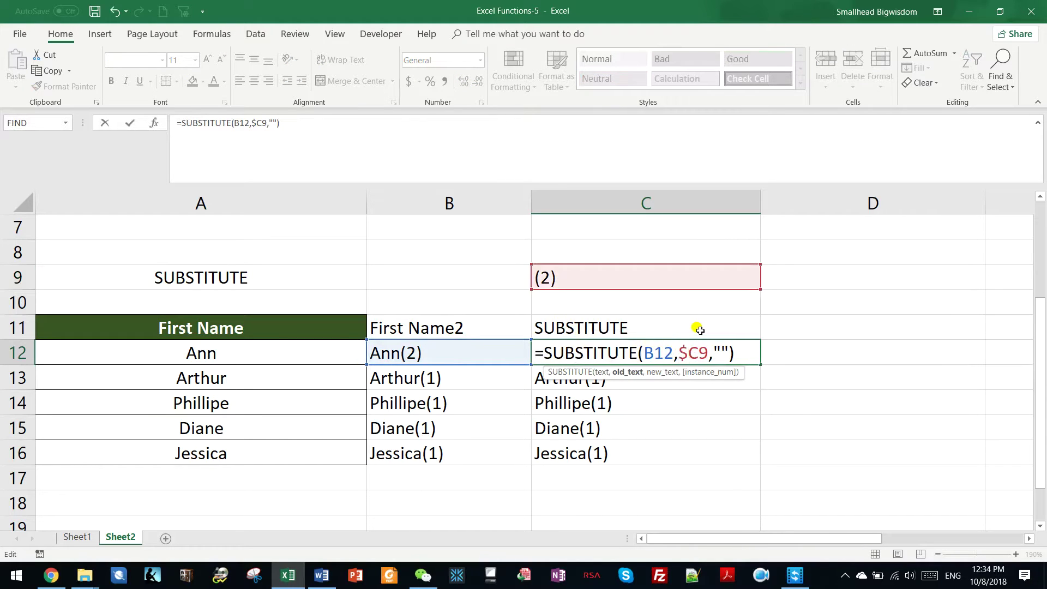
pyautogui.write('$')
pyautogui.press('Return')
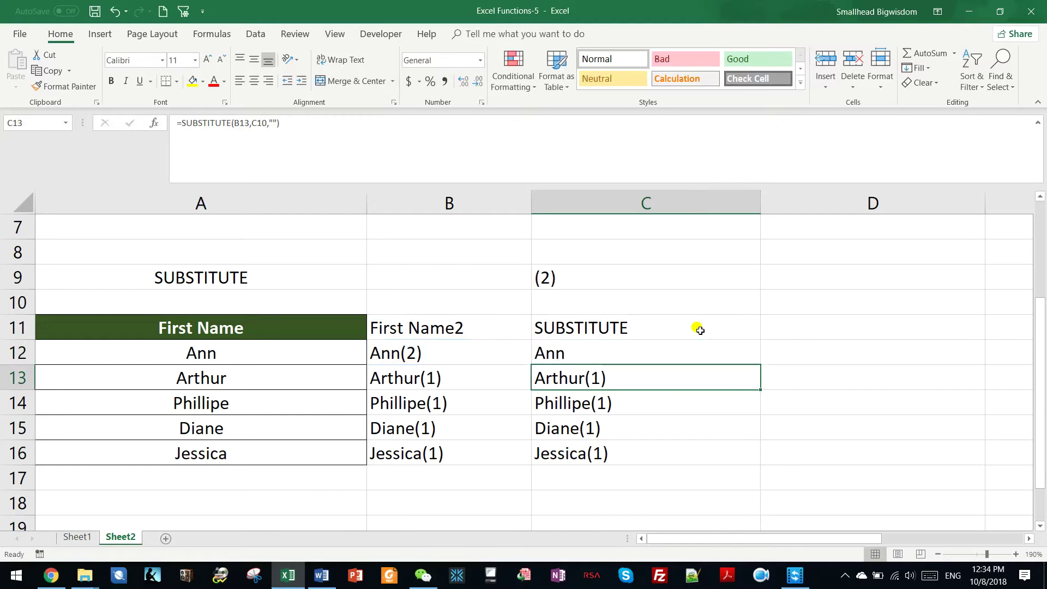
# Fill the SUBSTITUTE formula with the absolute $C$9 reference from C12 down through C16.
pyautogui.click(578, 357)
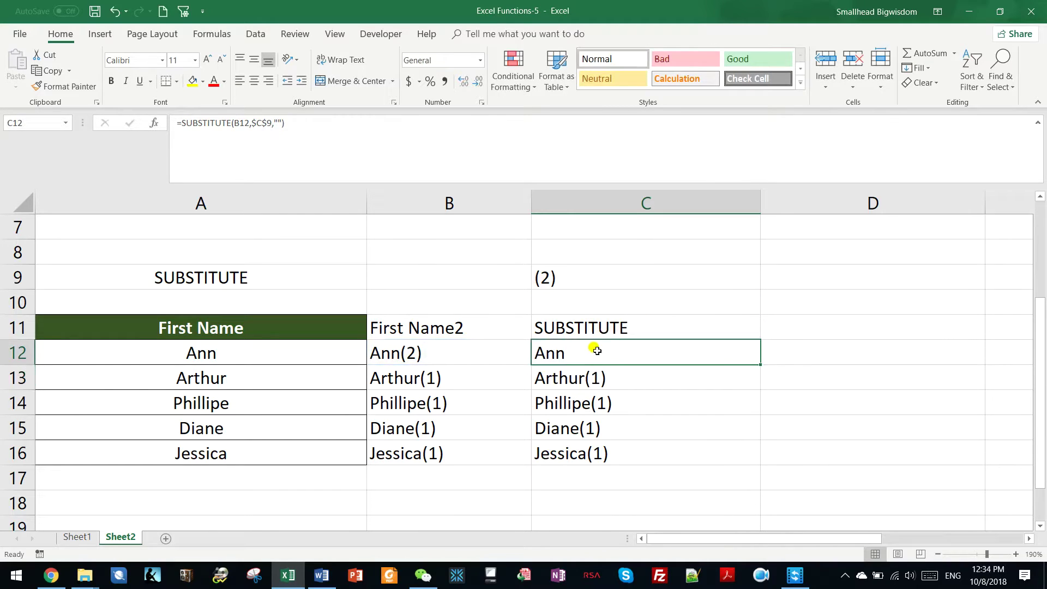
pyautogui.moveTo(757, 363); pyautogui.dragTo(753, 453)
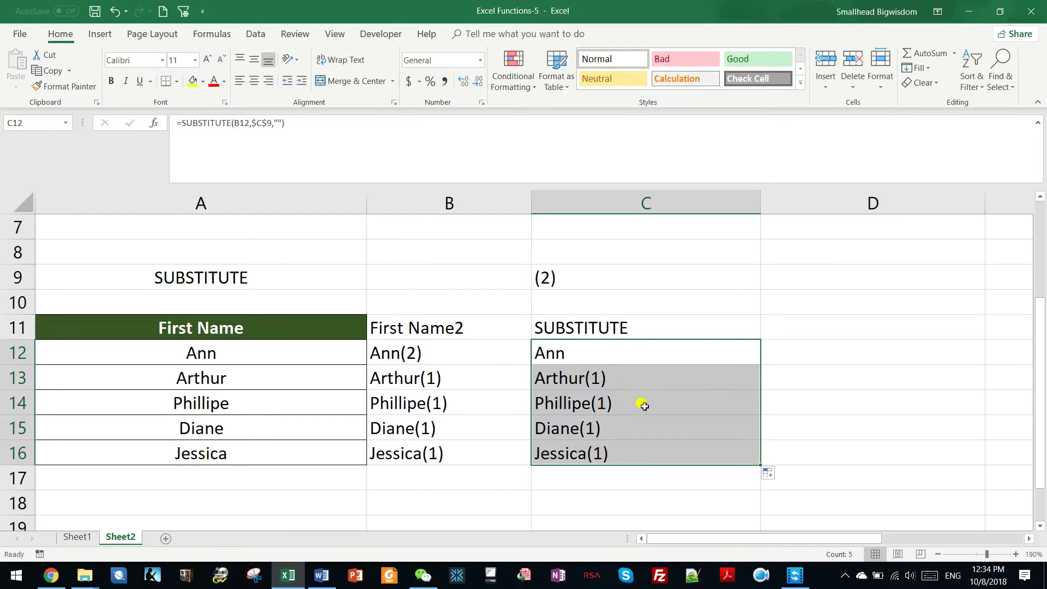
pyautogui.click(576, 367)
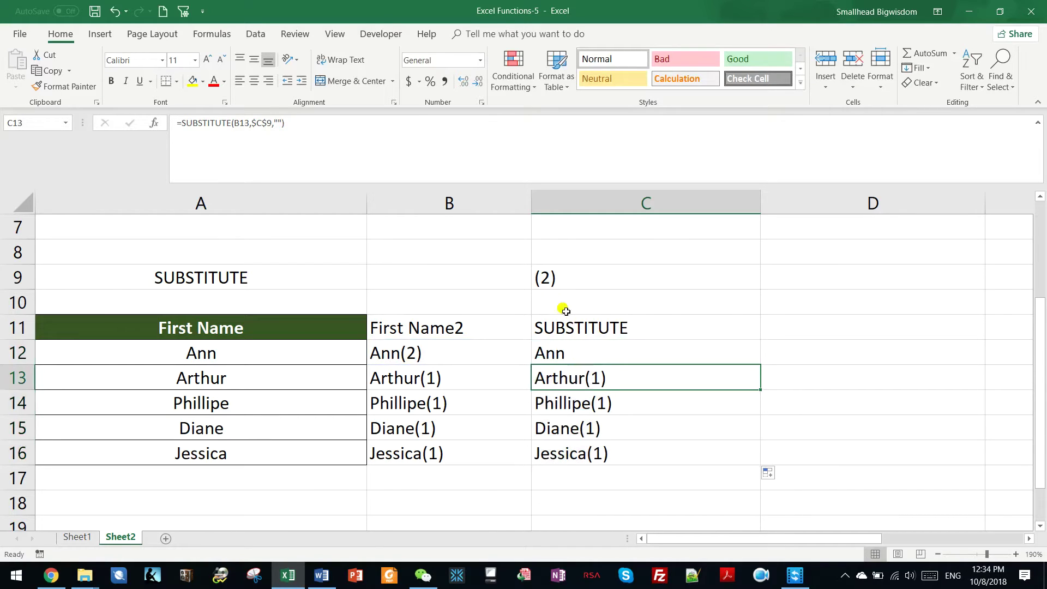
# Compare the text in C9 with the formulas in C12 and C13 and the suffixed names in B13:B16.
pyautogui.click(543, 276)
pyautogui.click(575, 359)
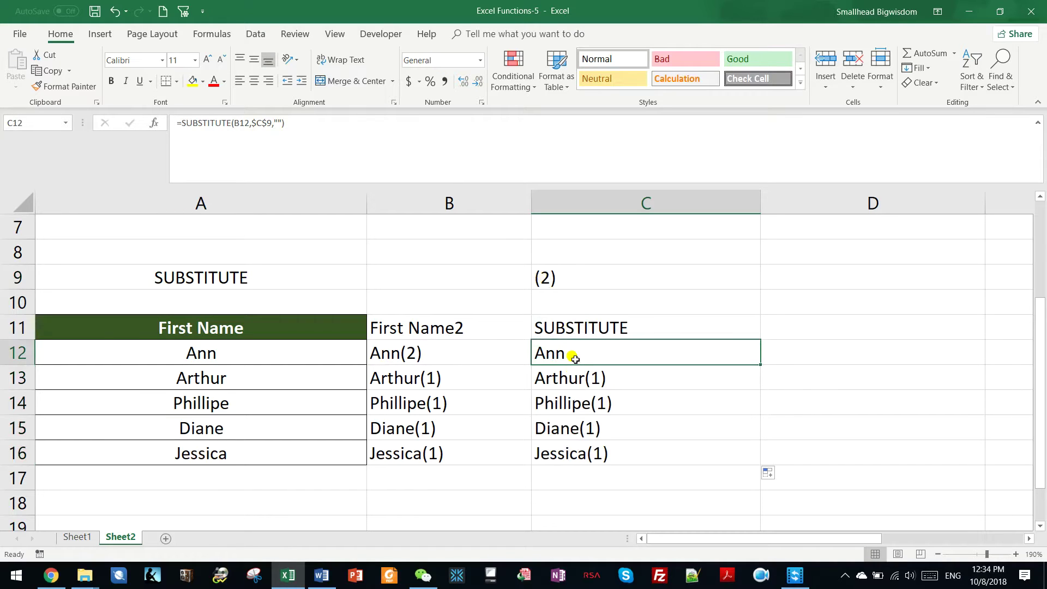
pyautogui.click(559, 276)
pyautogui.click(576, 351)
pyautogui.click(563, 378)
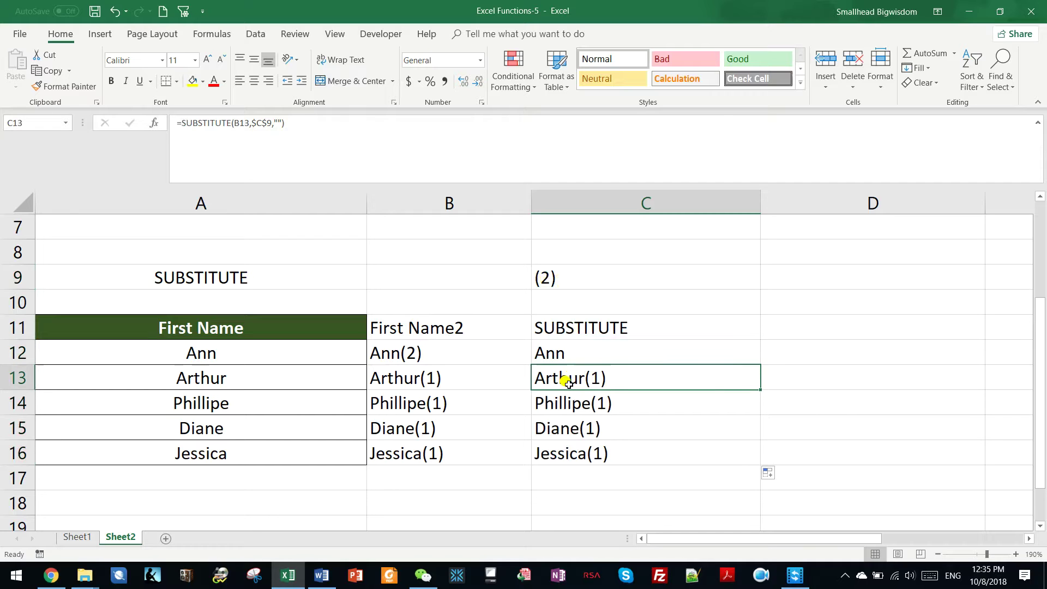
pyautogui.click(556, 349)
pyautogui.click(410, 396)
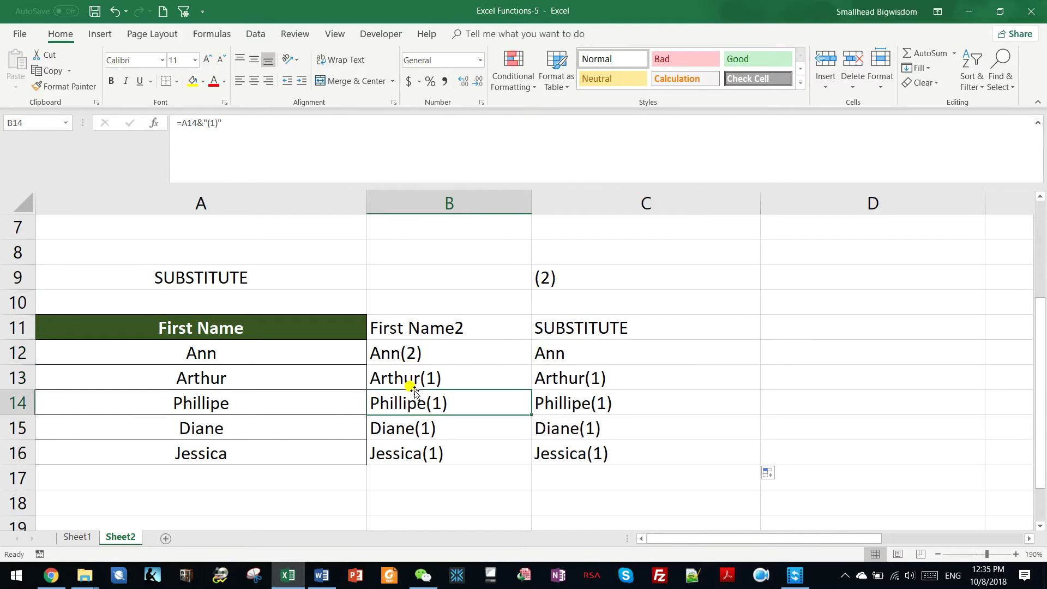
pyautogui.moveTo(412, 379); pyautogui.dragTo(435, 454)
pyautogui.click(602, 390)
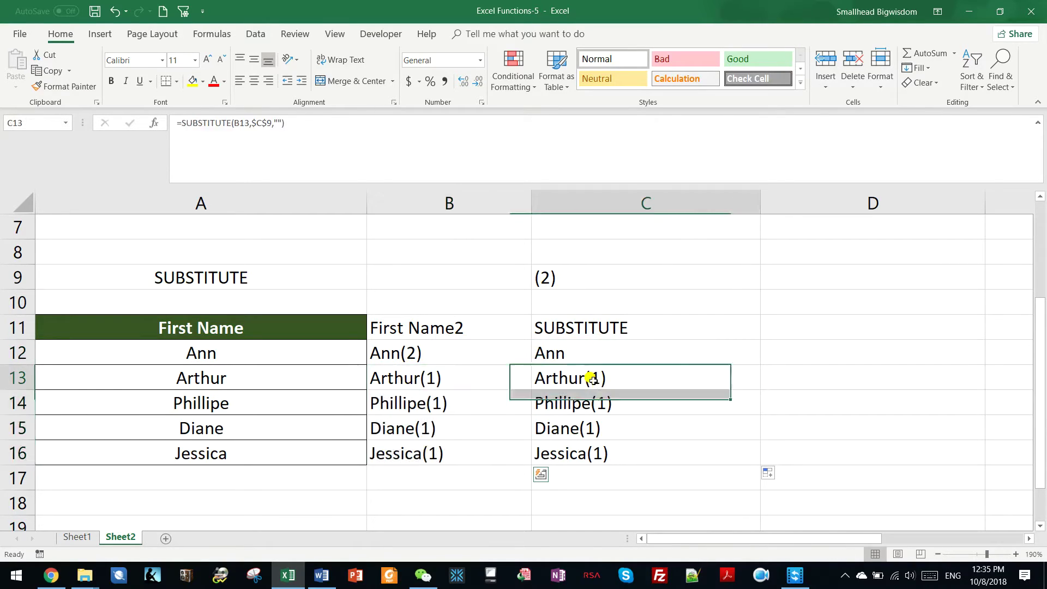
# Change the text appended in the B13 formula to "(2)".
pyautogui.doubleClick(430, 376)
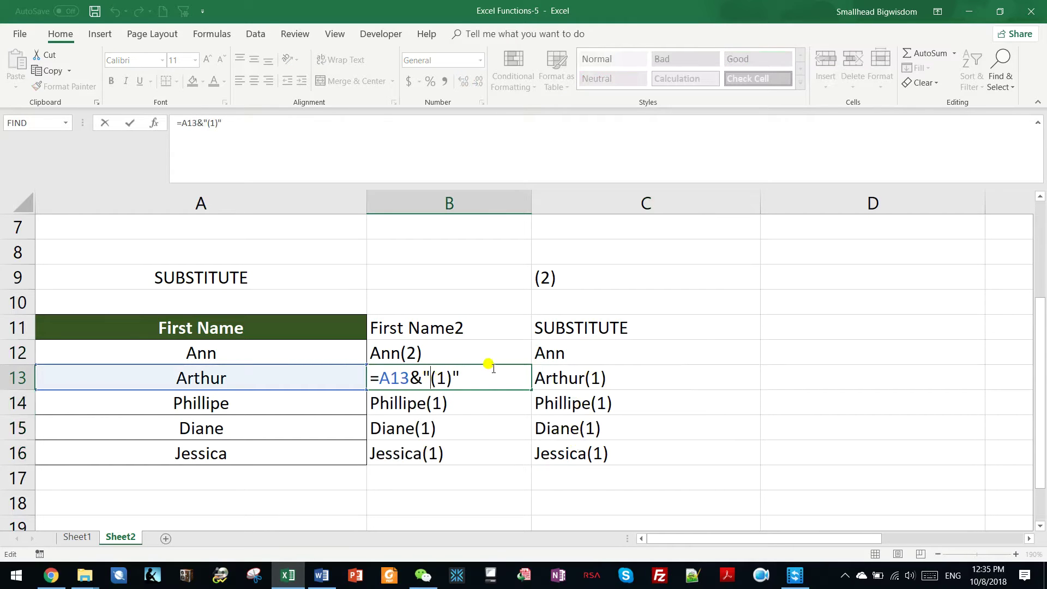
pyautogui.press('BackSpace')
pyautogui.write('2')
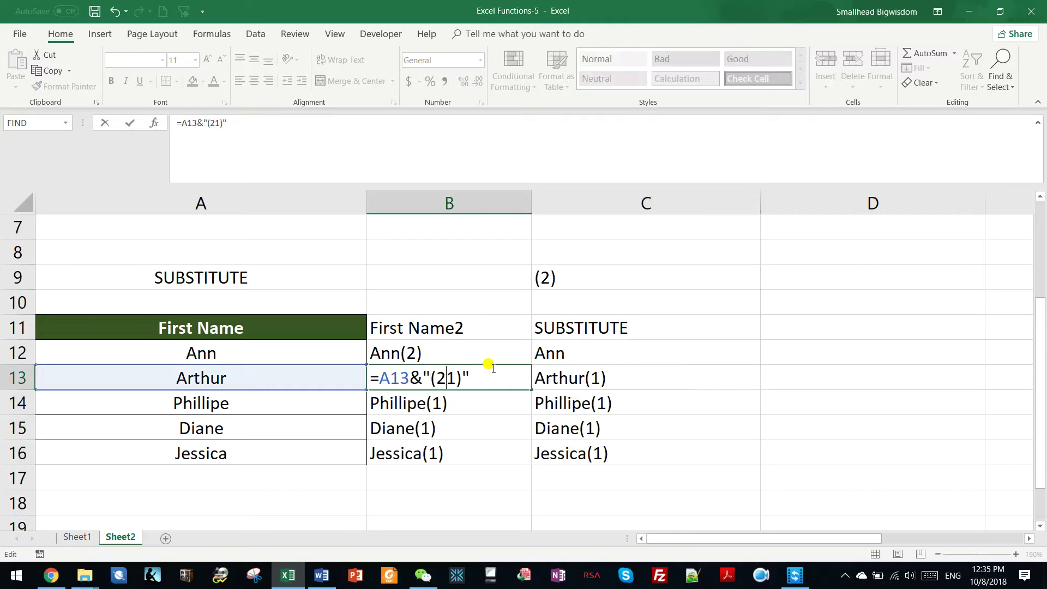
pyautogui.press('Return')
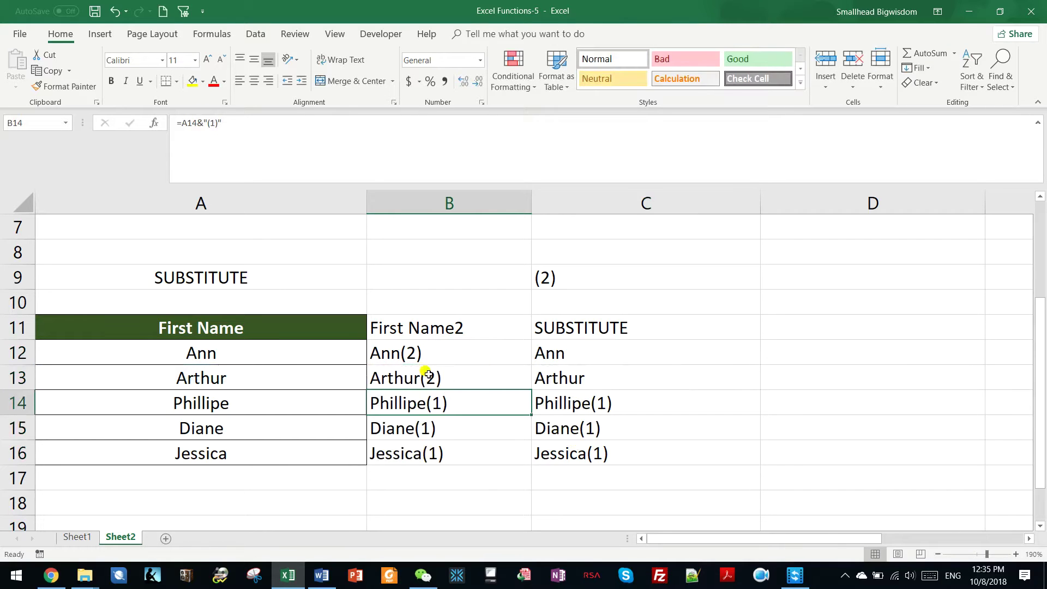
# Compare the suffixes appended in B12, B13 and B14 with the old text in C9.
pyautogui.click(564, 369)
pyautogui.click(431, 378)
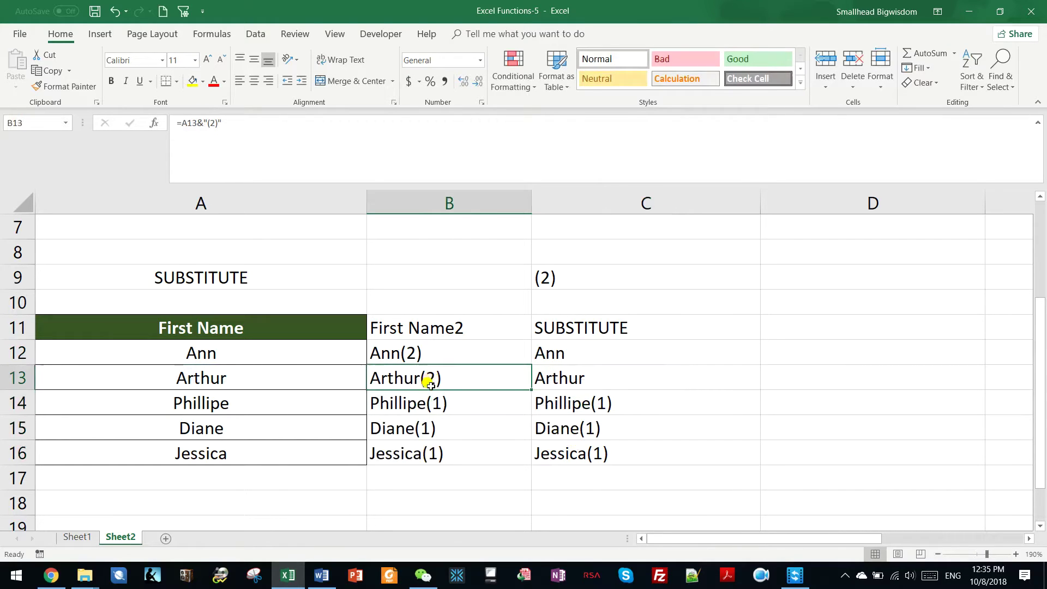
pyautogui.press('Down')
pyautogui.click(428, 377)
pyautogui.click(415, 357)
pyautogui.click(416, 376)
pyautogui.click(560, 276)
pyautogui.click(426, 372)
pyautogui.press('Down')
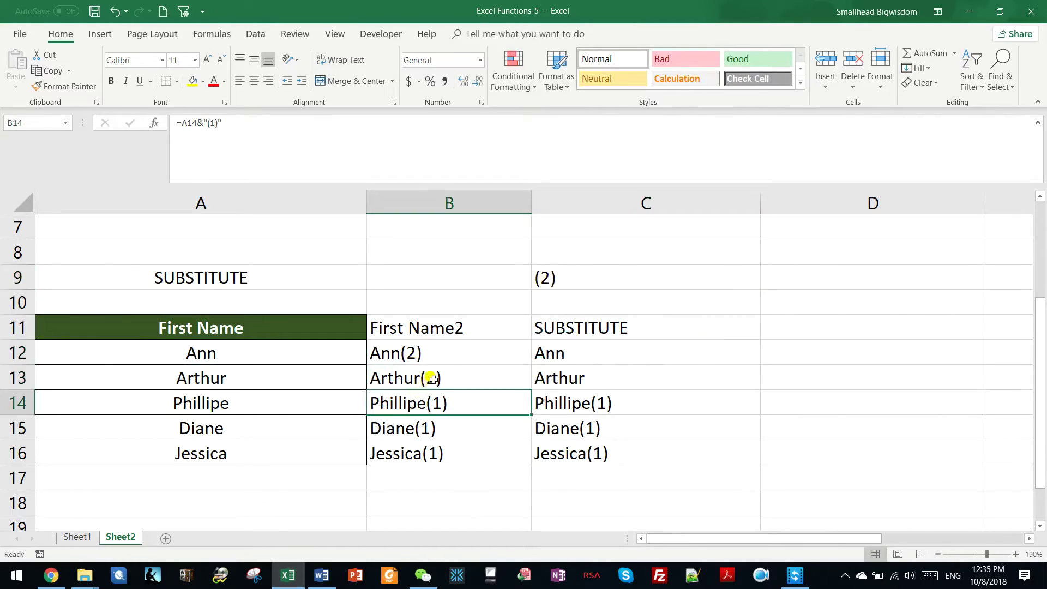
pyautogui.click(433, 375)
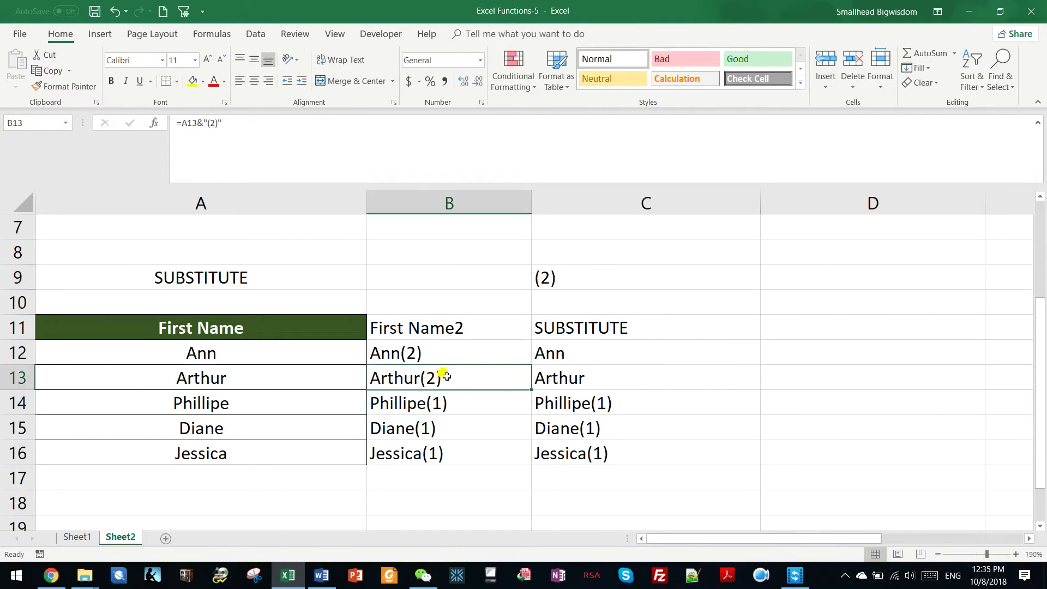
# Change the text appended in the B14 and B15 formulas to "(2)".
pyautogui.click(448, 404)
pyautogui.doubleClick(447, 405)
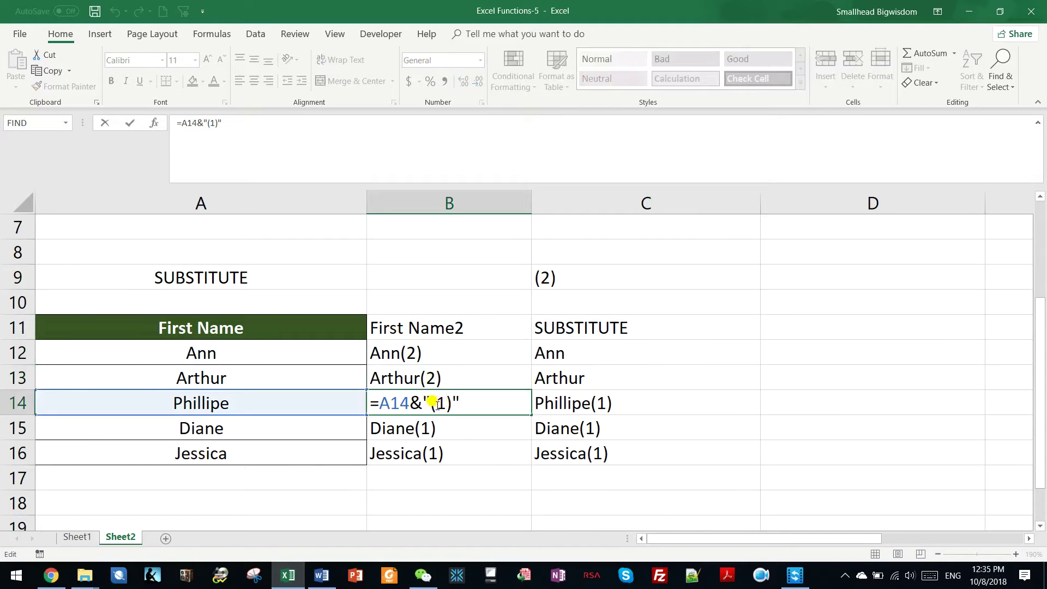
pyautogui.write('2')
pyautogui.press('Delete')
pyautogui.press('Return')
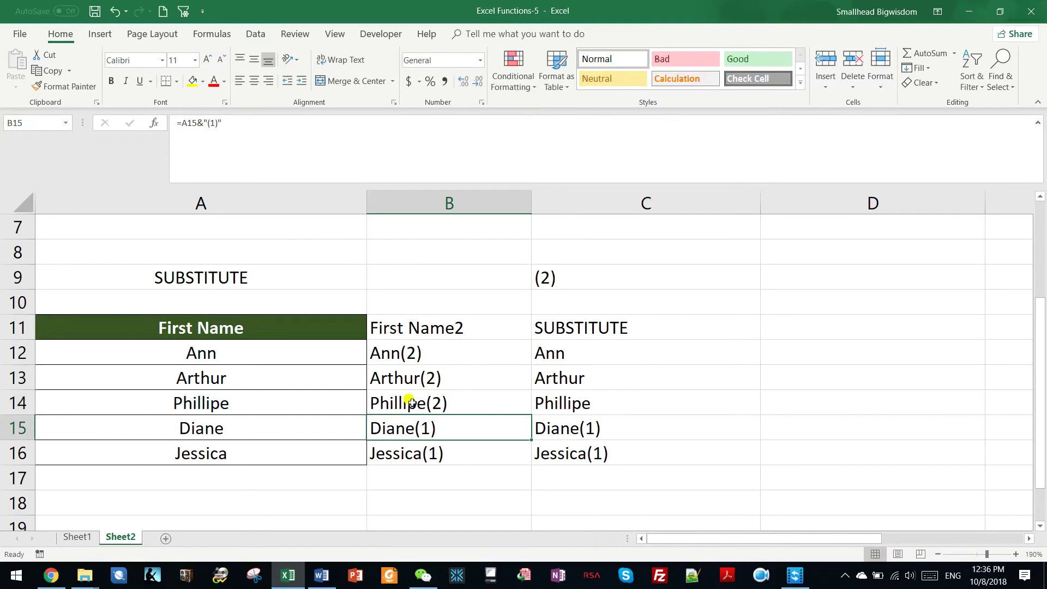
pyautogui.doubleClick(426, 430)
pyautogui.write('2')
pyautogui.press('Delete')
pyautogui.press('Return')
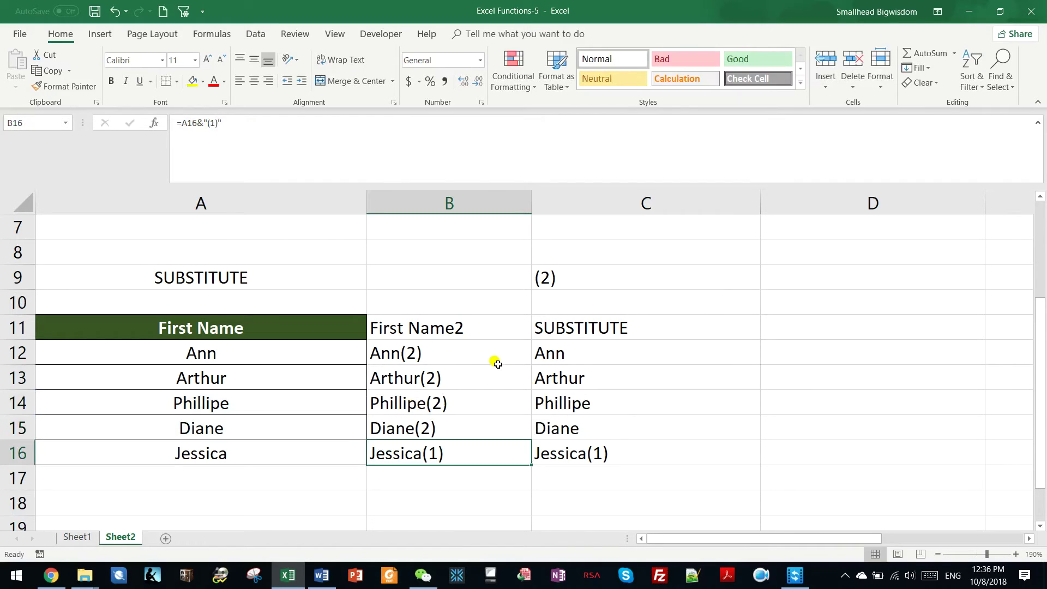
# Change the text appended in the B16 formula to "(2)".
pyautogui.doubleClick(434, 452)
pyautogui.write('2')
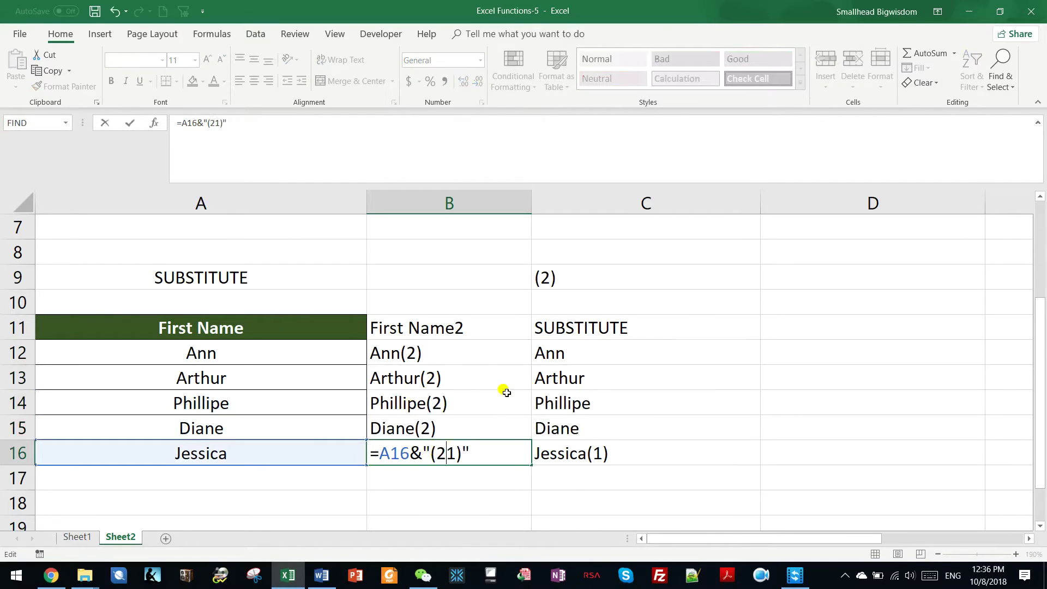
pyautogui.press('Delete')
pyautogui.press('Return')
pyautogui.press('Up')
pyautogui.press('Up')
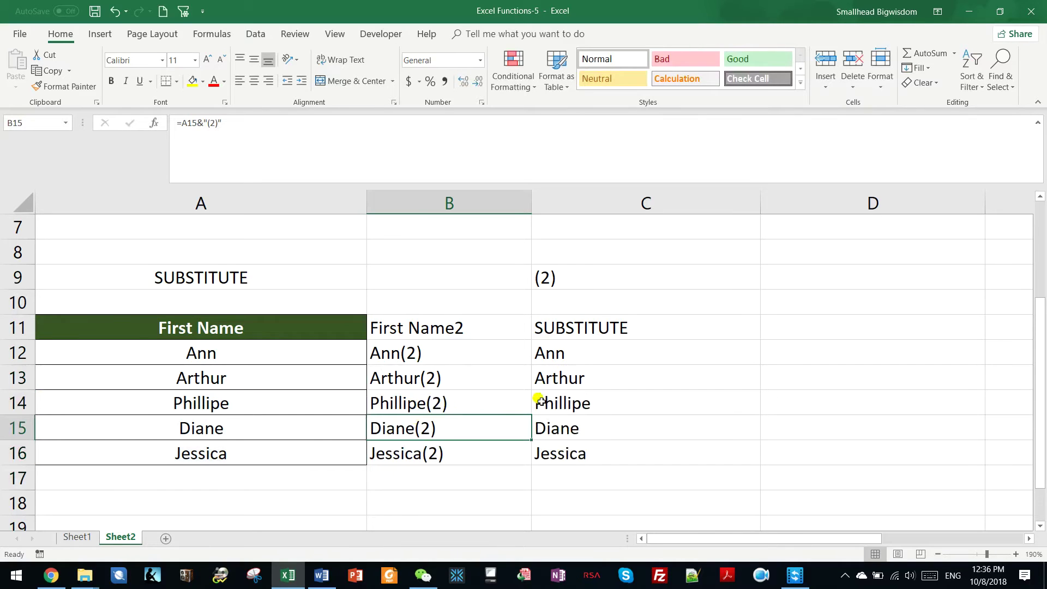
# Change the old text in C9 to (3) and check it against the SUBSTITUTE formula in C12.
pyautogui.click(542, 393)
pyautogui.click(544, 277)
pyautogui.doubleClick(544, 277)
pyautogui.write('3')
pyautogui.press('Delete')
pyautogui.press('Return')
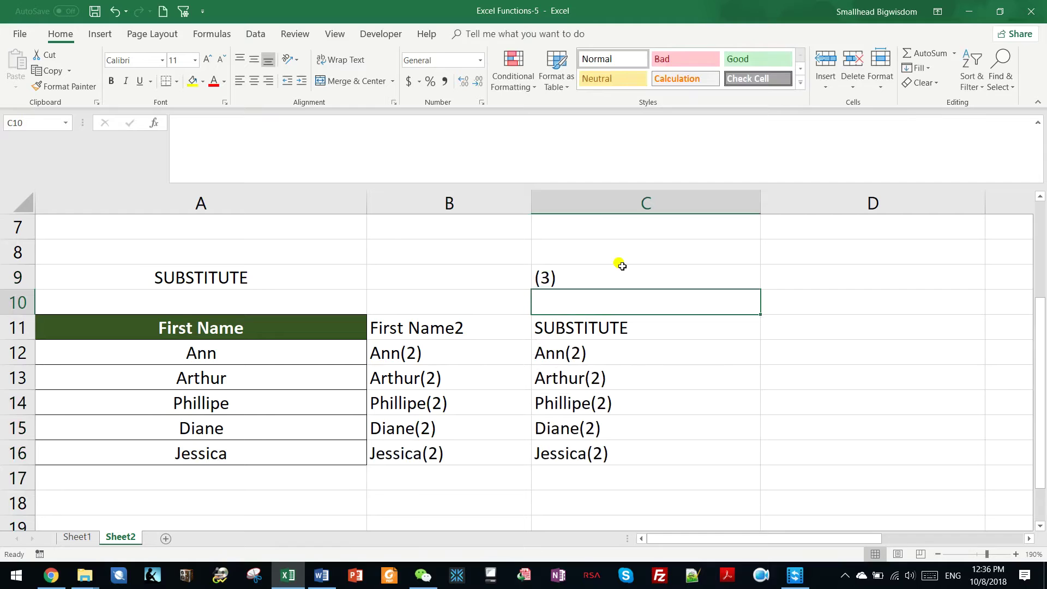
pyautogui.click(585, 358)
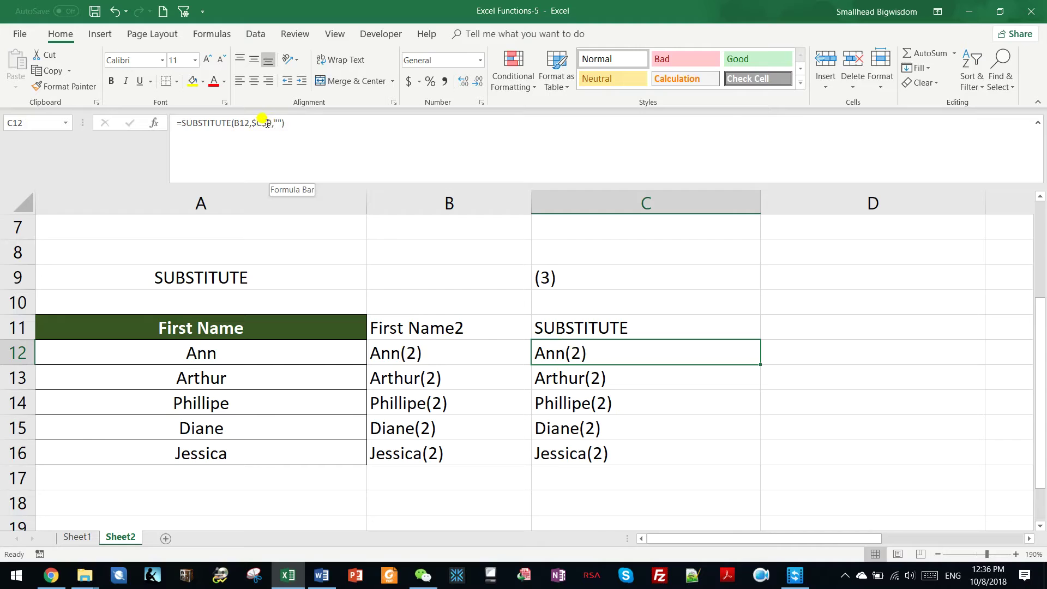
pyautogui.click(541, 276)
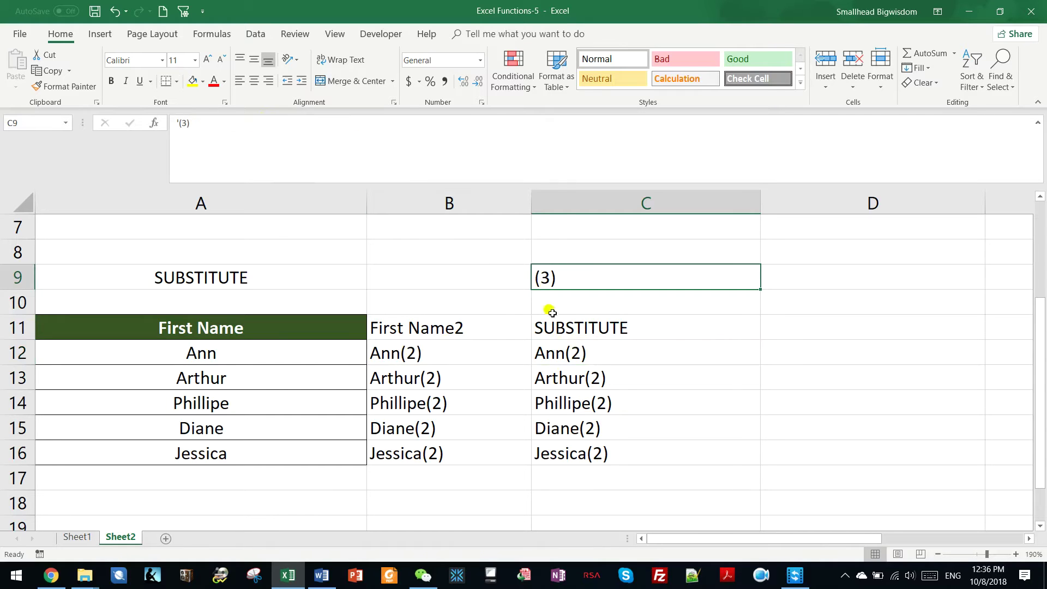
pyautogui.click(551, 347)
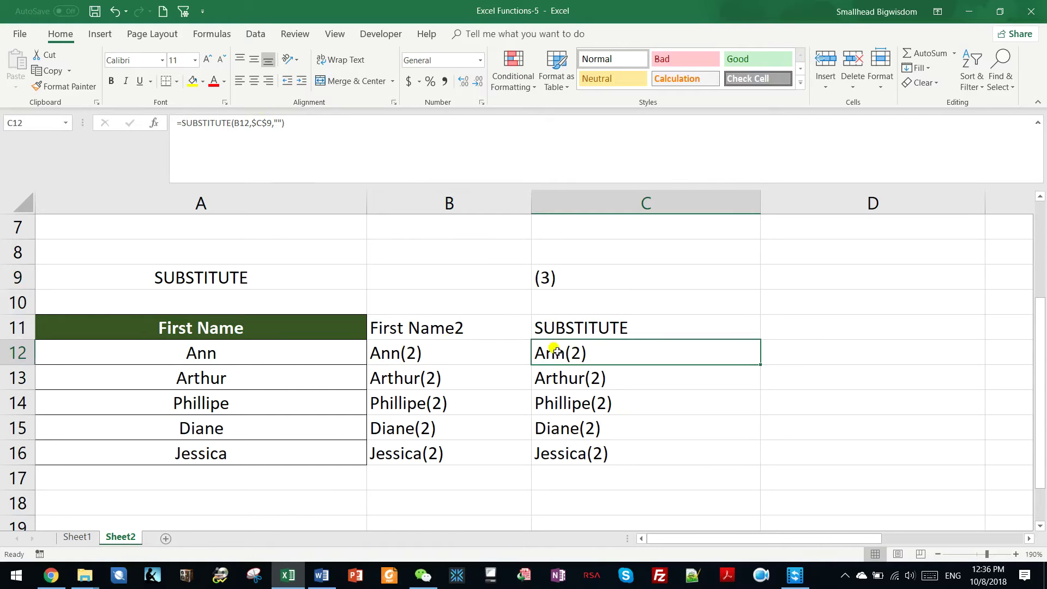
# Replace the literal suffix in the B12 formula with an absolute reference to C9, giving =A12&$C$9.
pyautogui.click(408, 351)
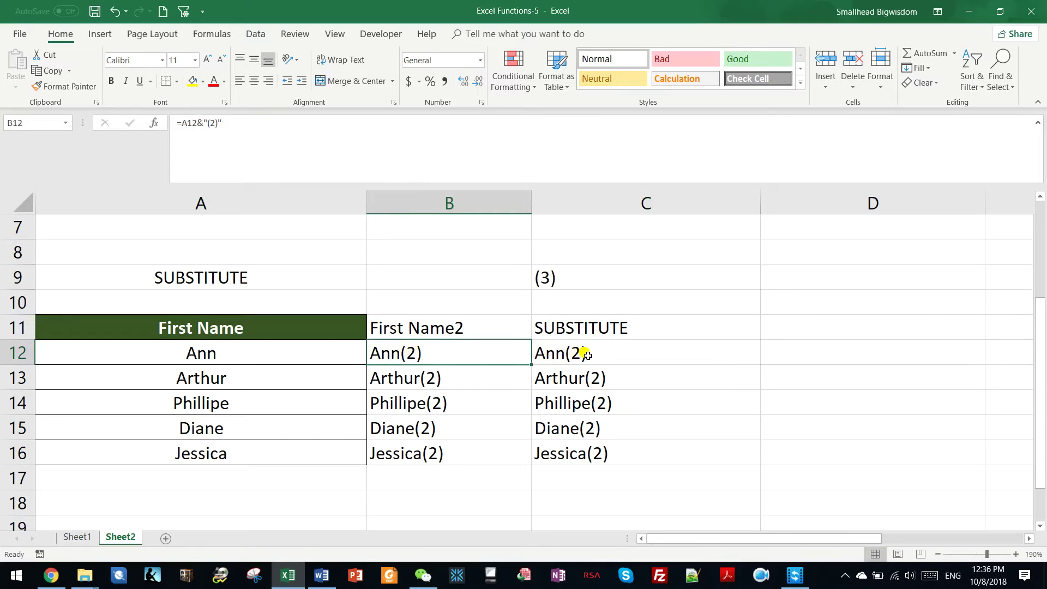
pyautogui.doubleClick(403, 353)
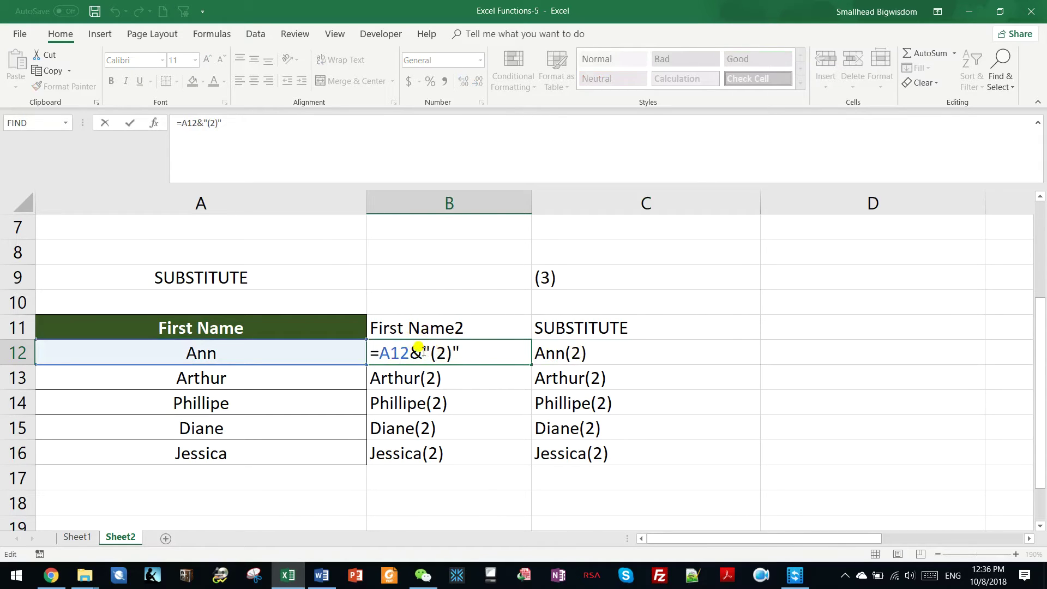
pyautogui.click(424, 351)
pyautogui.write('$c')
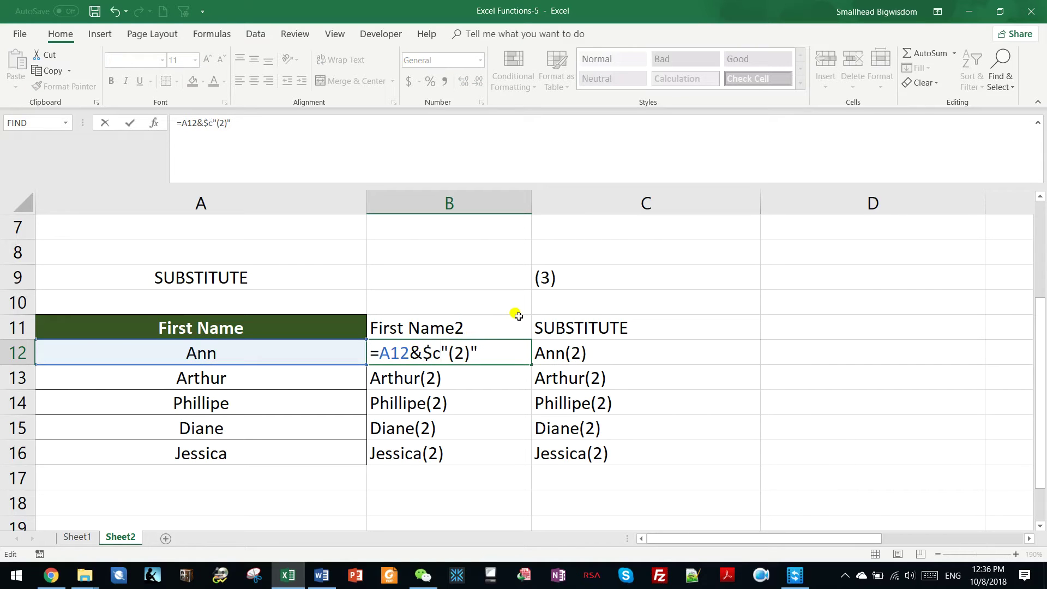
pyautogui.write('$')
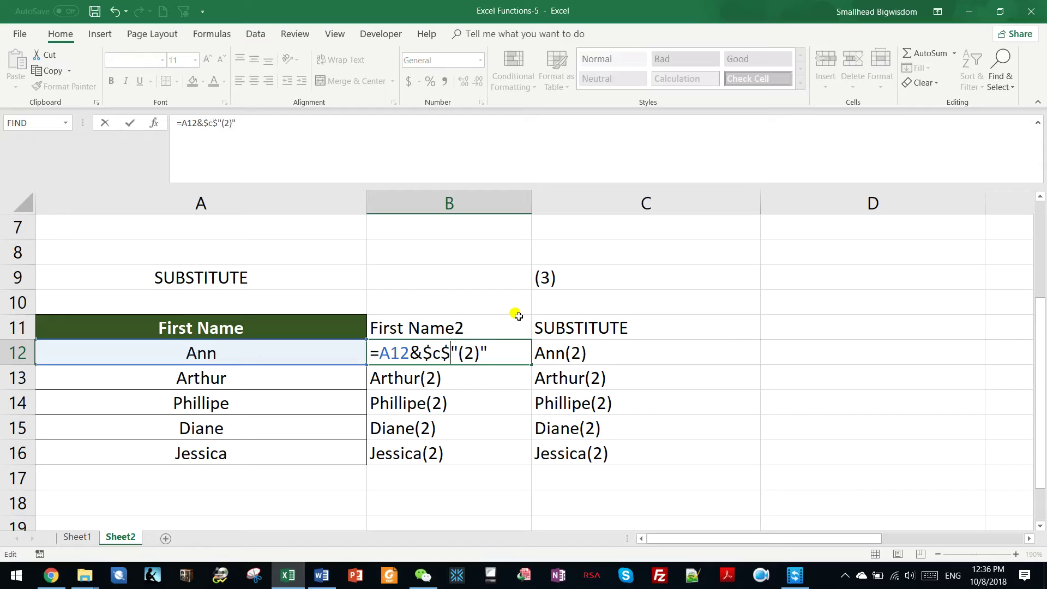
pyautogui.write('9')
pyautogui.press('Delete')
pyautogui.press('Delete')
pyautogui.press('Delete')
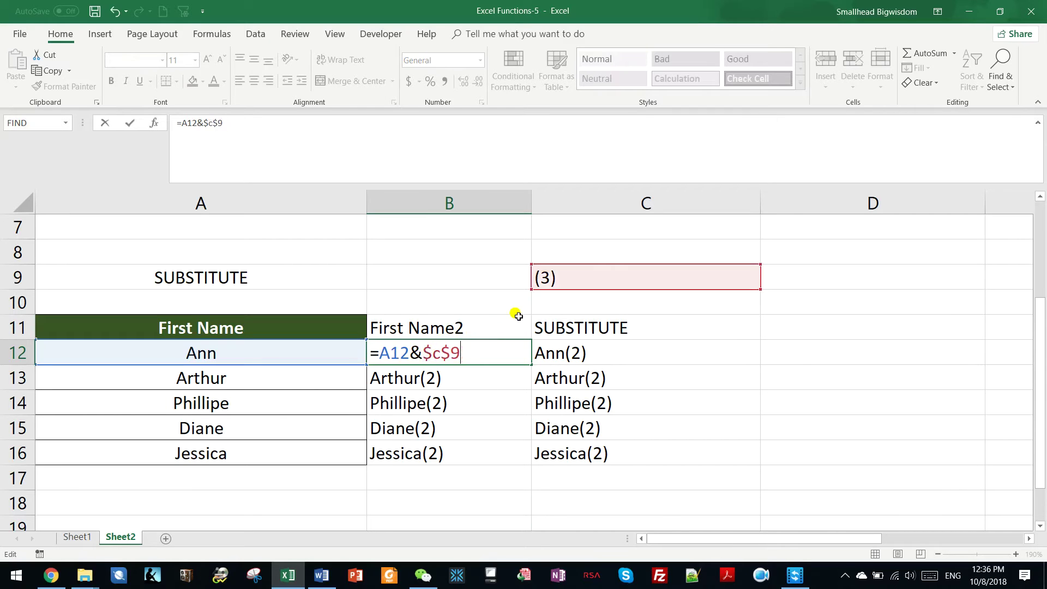
pyautogui.press('Return')
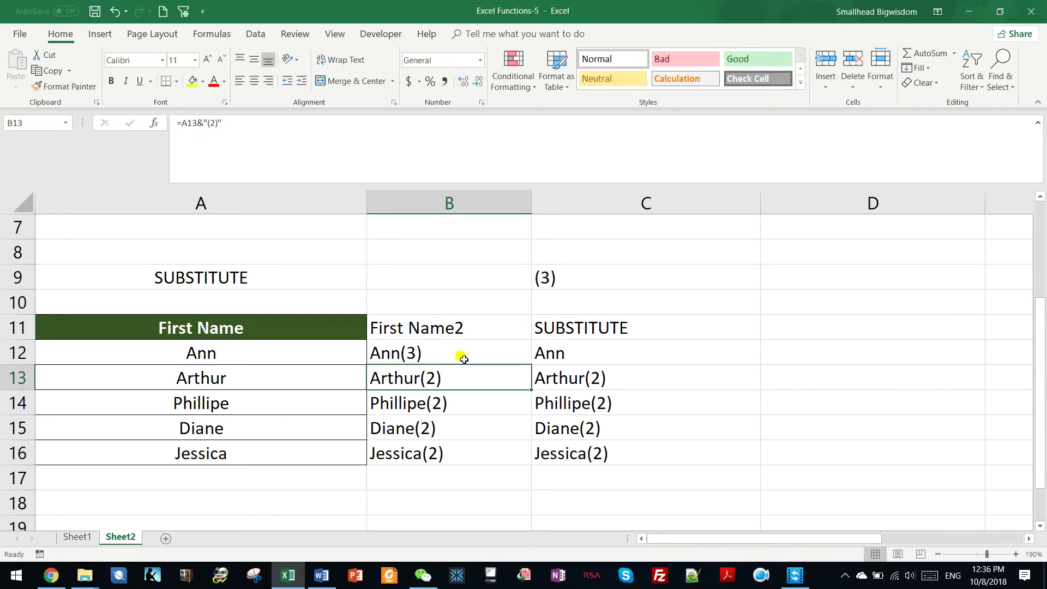
# Fill the B12 formula with the $C$9 reference down through B16 and check the copies in B13 and B14.
pyautogui.click(491, 358)
pyautogui.moveTo(530, 364); pyautogui.dragTo(503, 447)
pyautogui.click(447, 378)
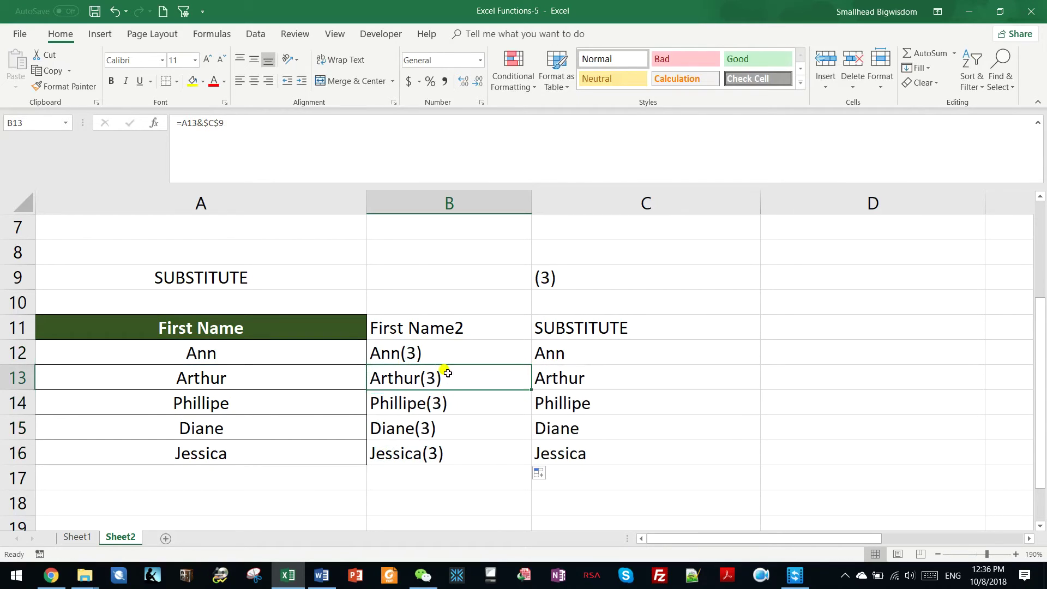
pyautogui.click(433, 402)
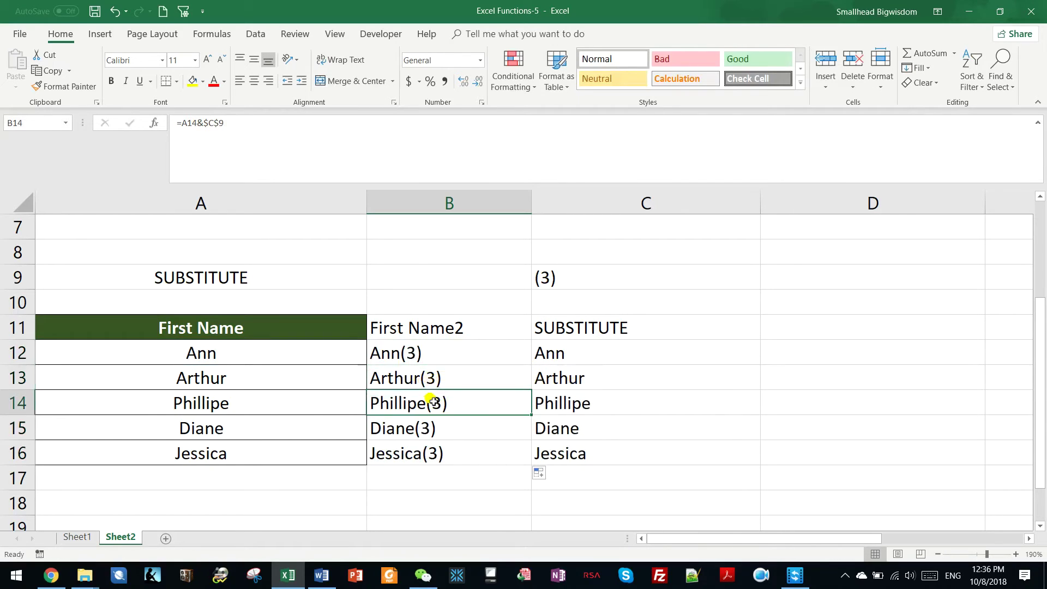
# Change the old text in C9 to (4).
pyautogui.doubleClick(542, 276)
pyautogui.press('Right')
pyautogui.press('Delete')
pyautogui.write('4')
pyautogui.press('Return')
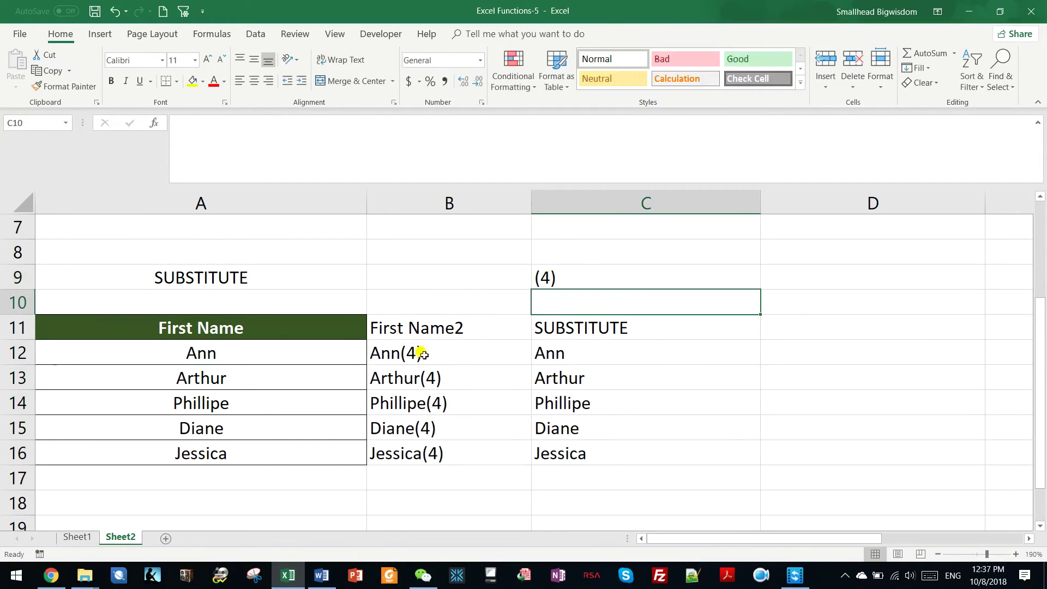
# Examine how the formulas in B12:C16 reference C9, temporarily displaying all formulas on the sheet.
pyautogui.click(583, 369)
pyautogui.click(567, 356)
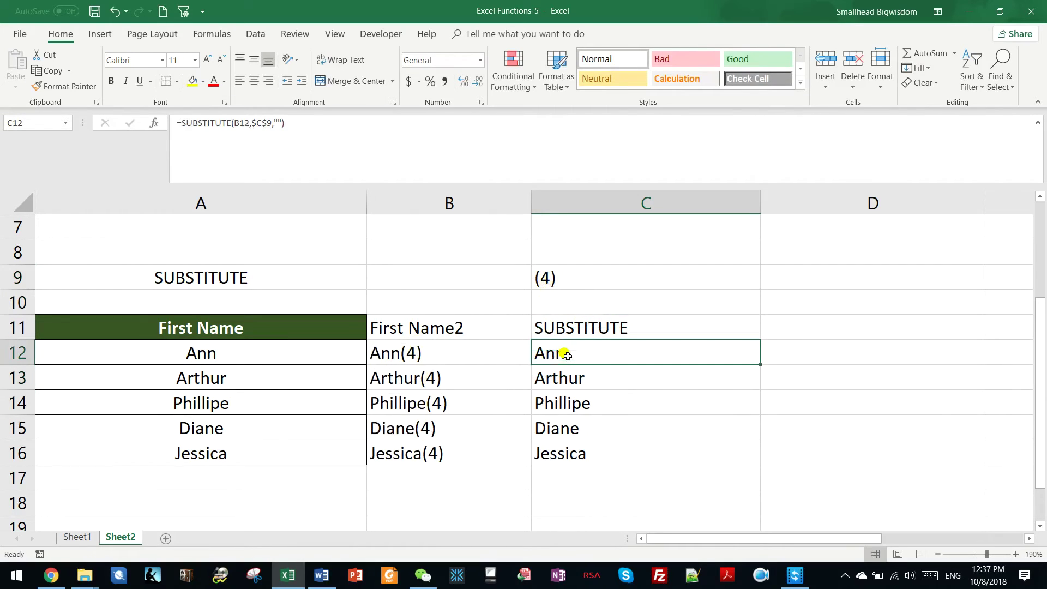
pyautogui.doubleClick(419, 353)
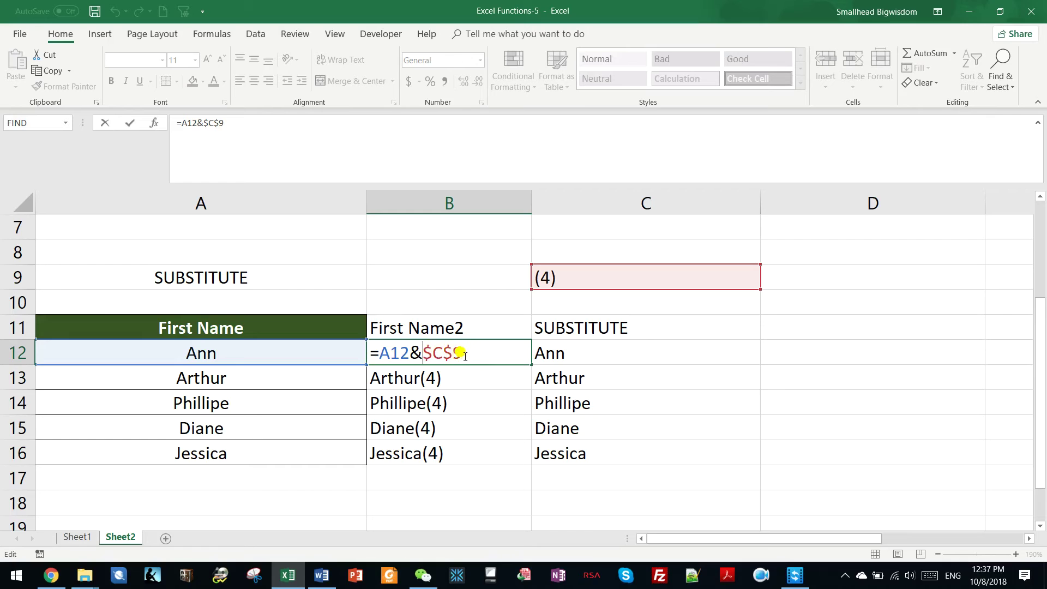
pyautogui.hotkey('ctrl', 'Return')
pyautogui.click(542, 380)
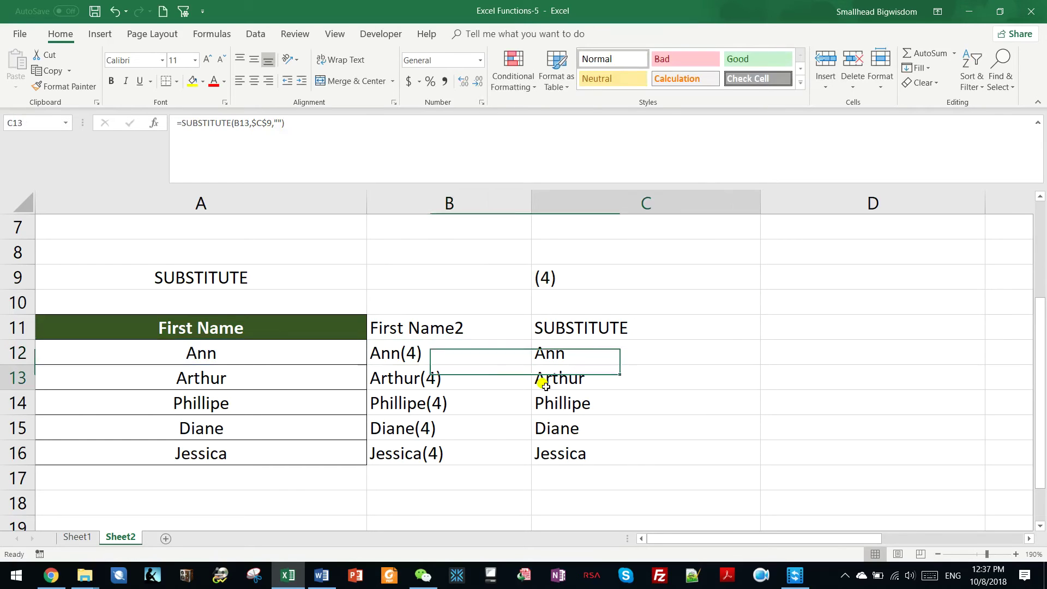
pyautogui.click(546, 344)
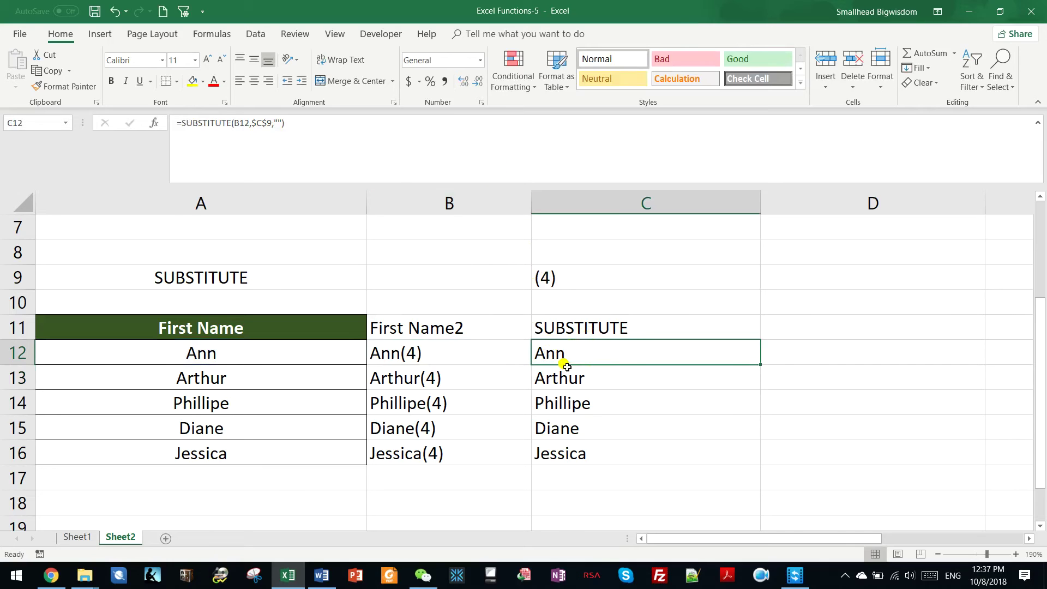
pyautogui.click(212, 34)
pyautogui.click(608, 54)
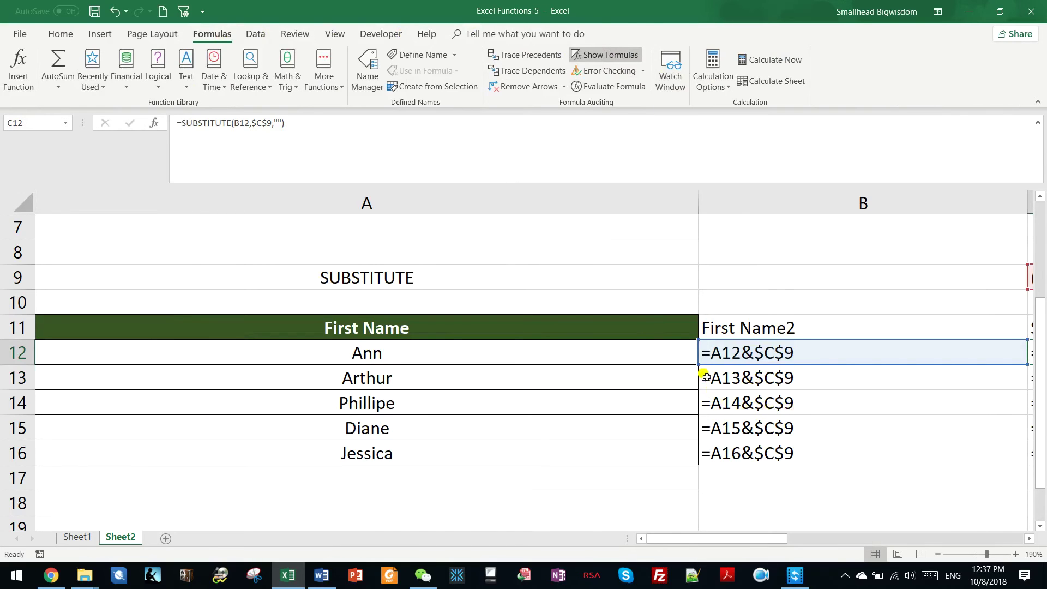
pyautogui.scroll(-6, 706, 377)
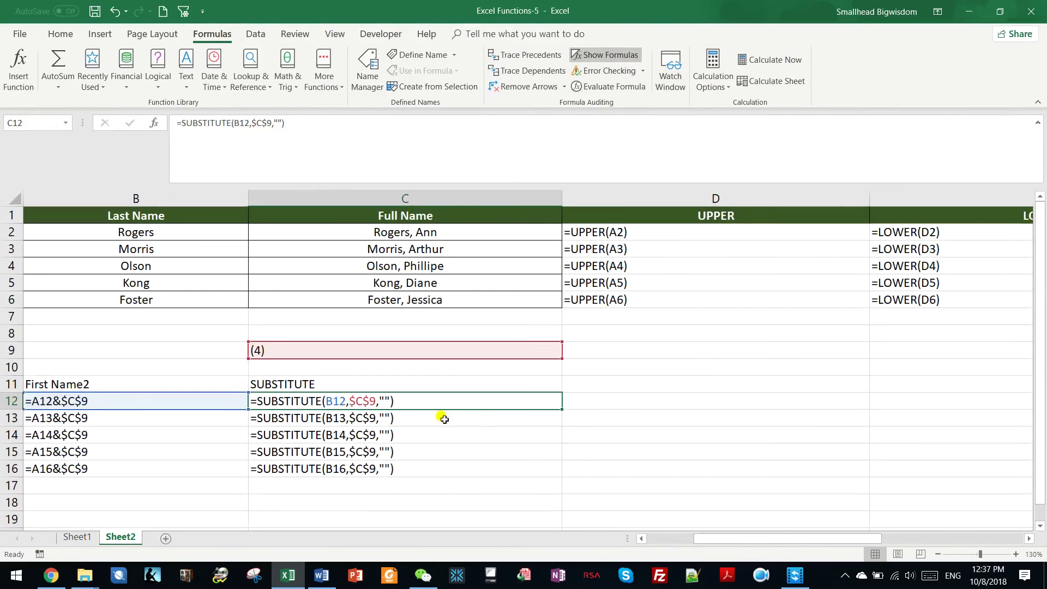
pyautogui.click(385, 417)
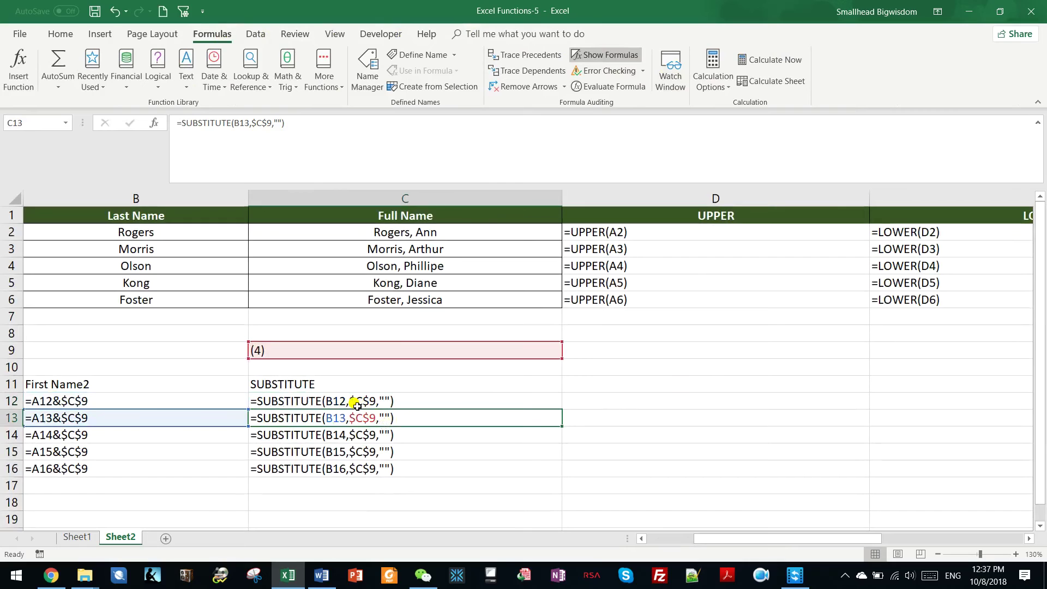
pyautogui.click(604, 57)
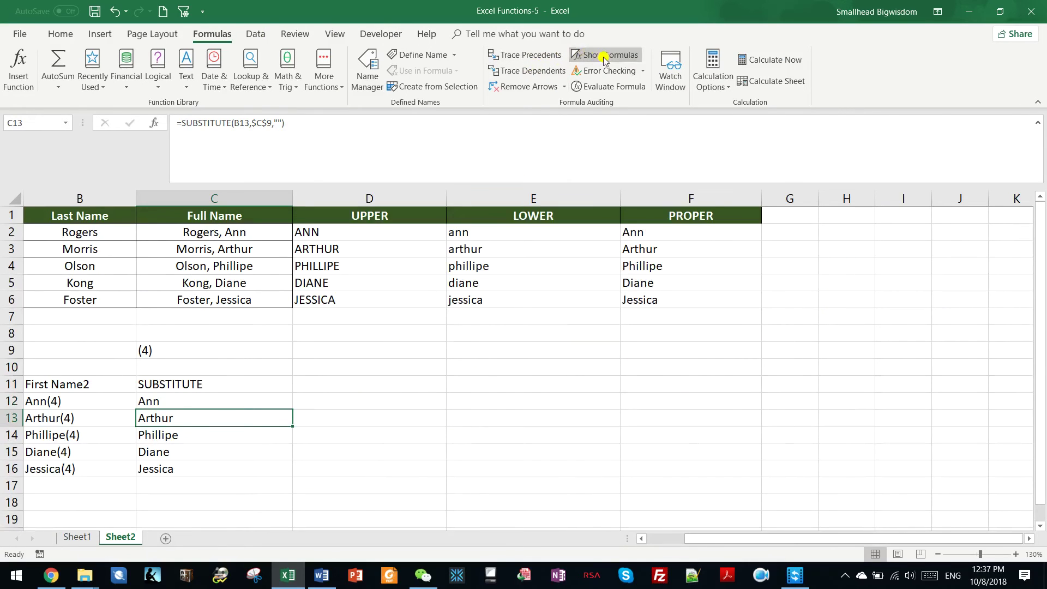
# Copy the SUBSTITUTE results in C12:C16 and paste them as values only into the cells starting at D12.
pyautogui.moveTo(178, 398); pyautogui.dragTo(179, 475)
pyautogui.click(329, 397)
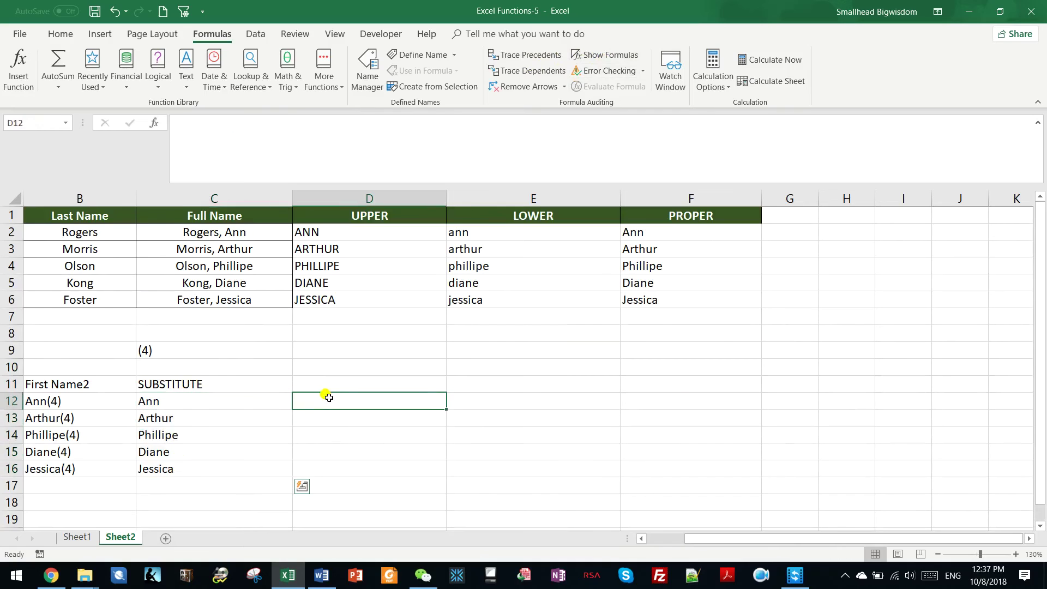
pyautogui.moveTo(217, 405); pyautogui.dragTo(217, 467)
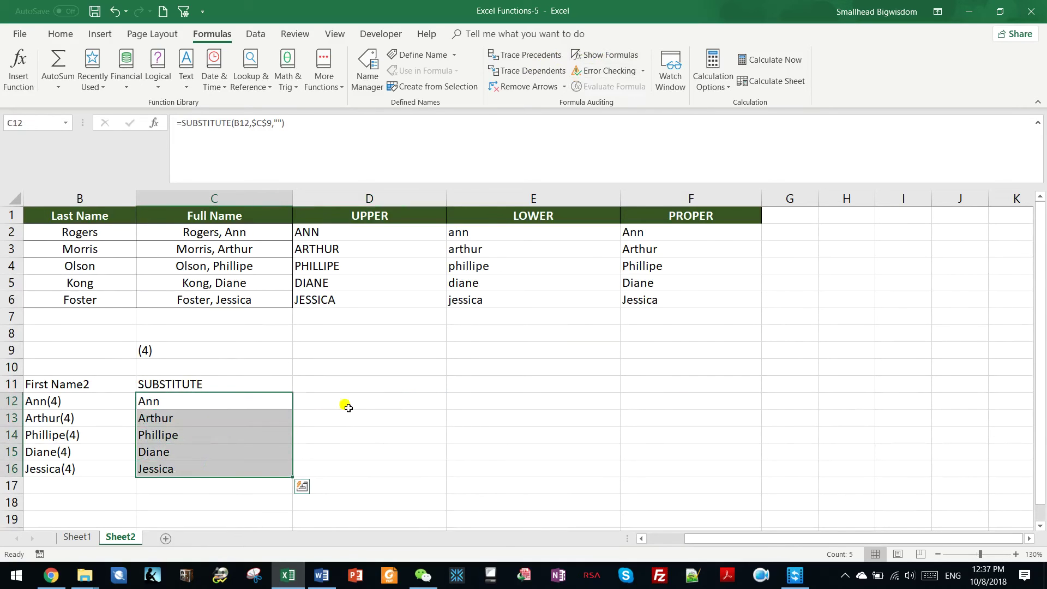
pyautogui.hotkey('ctrl', 'c')
pyautogui.click(343, 403)
pyautogui.rightClick(344, 403)
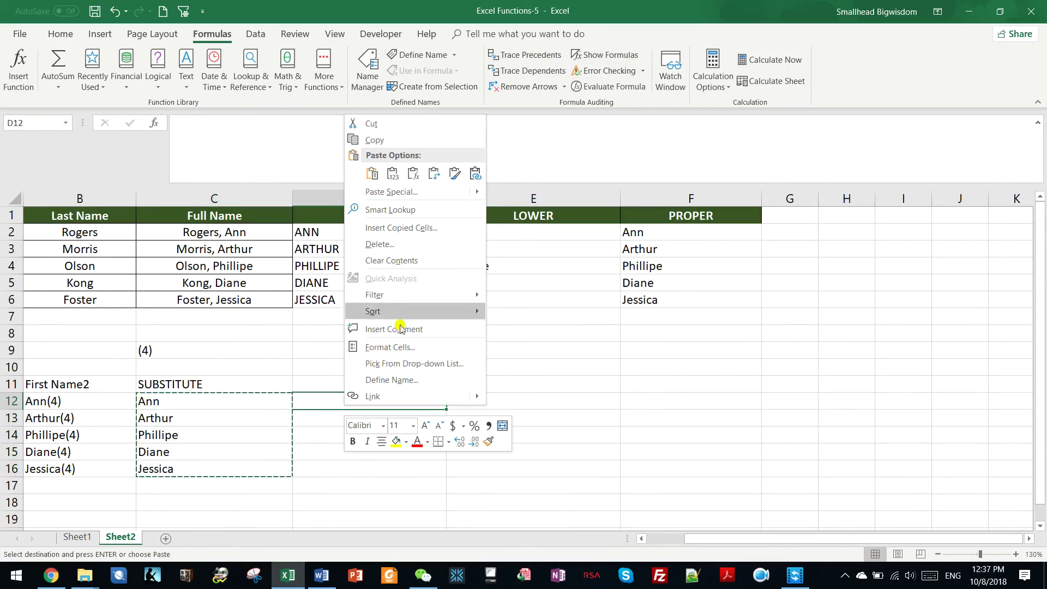
pyautogui.click(394, 174)
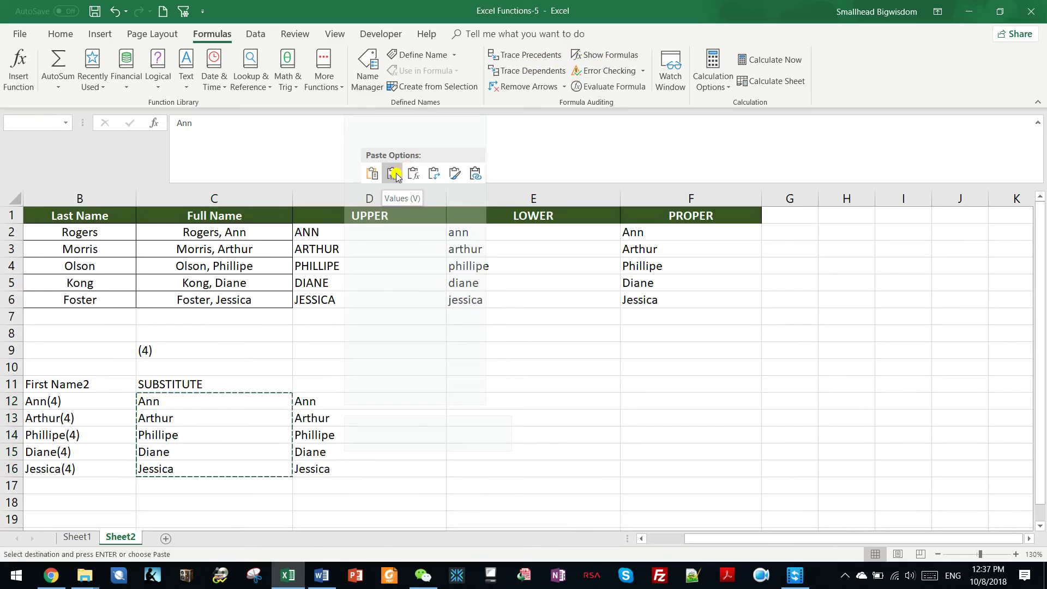
pyautogui.click(217, 402)
pyautogui.press('Escape')
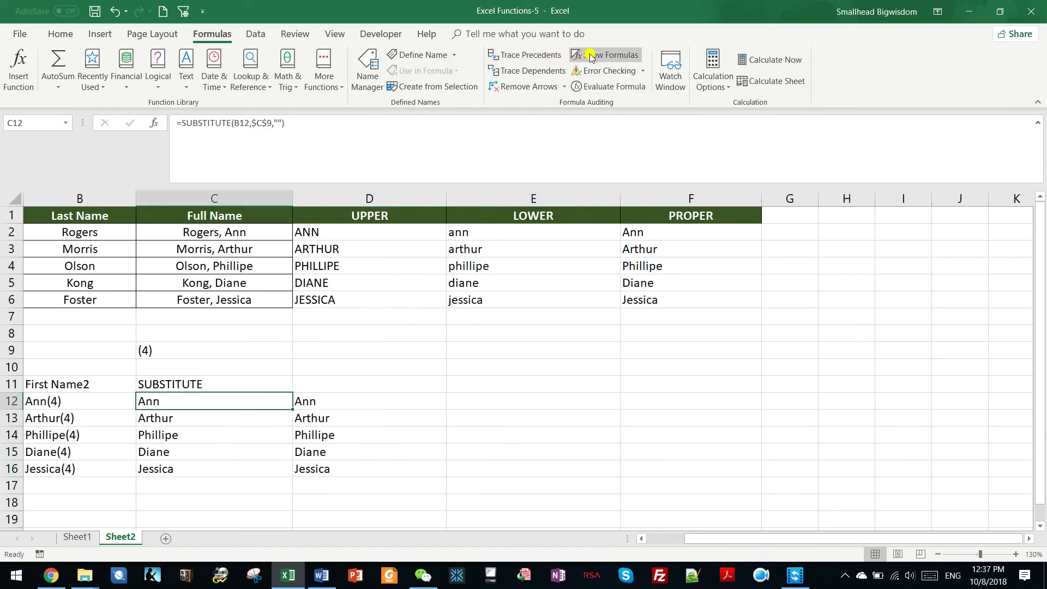
# Compare the SUBSTITUTE formulas in C12:C16 with the pasted values in D12:D16, temporarily displaying all formulas, and return to cell A2.
pyautogui.click(627, 56)
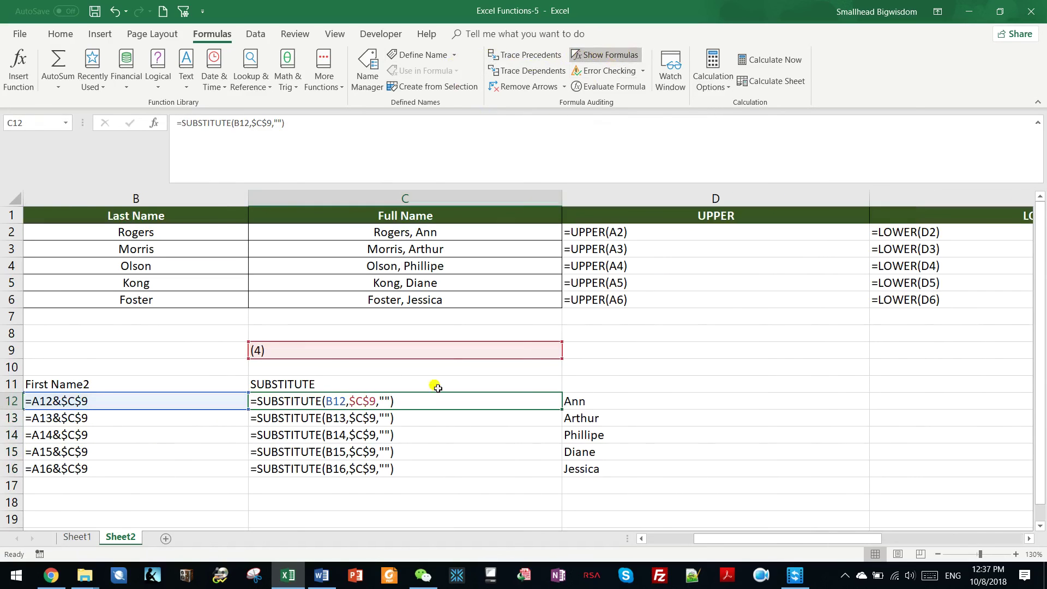
pyautogui.click(416, 419)
pyautogui.moveTo(601, 395); pyautogui.dragTo(600, 469)
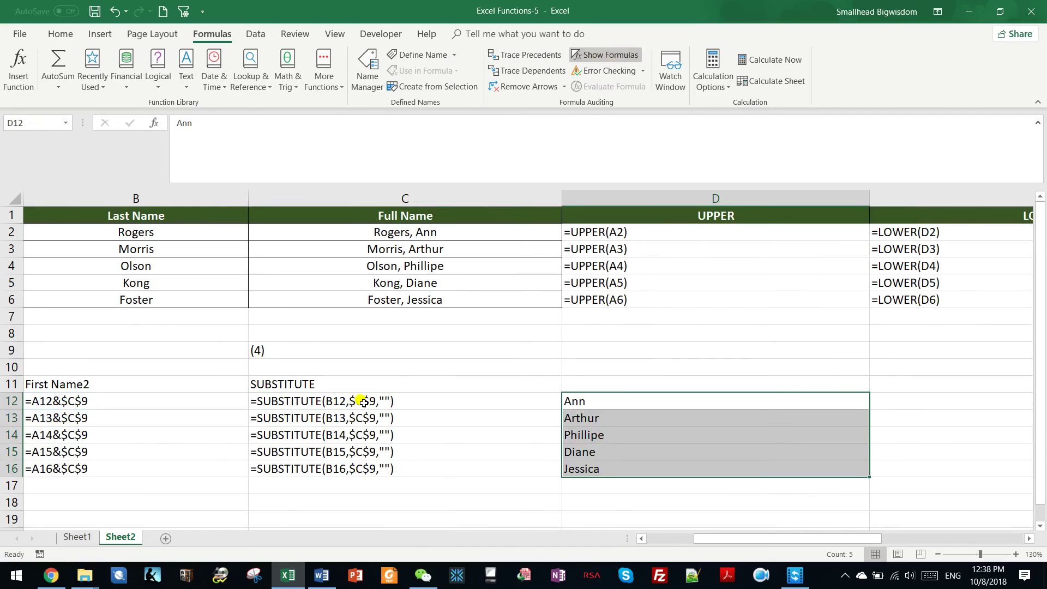
pyautogui.click(415, 402)
pyautogui.click(609, 404)
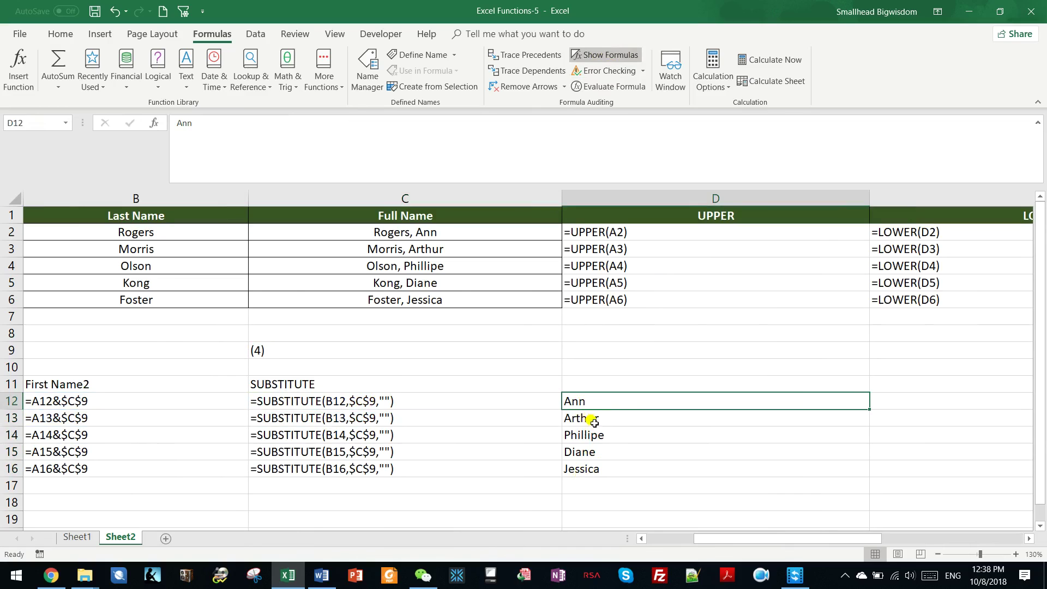
pyautogui.click(447, 402)
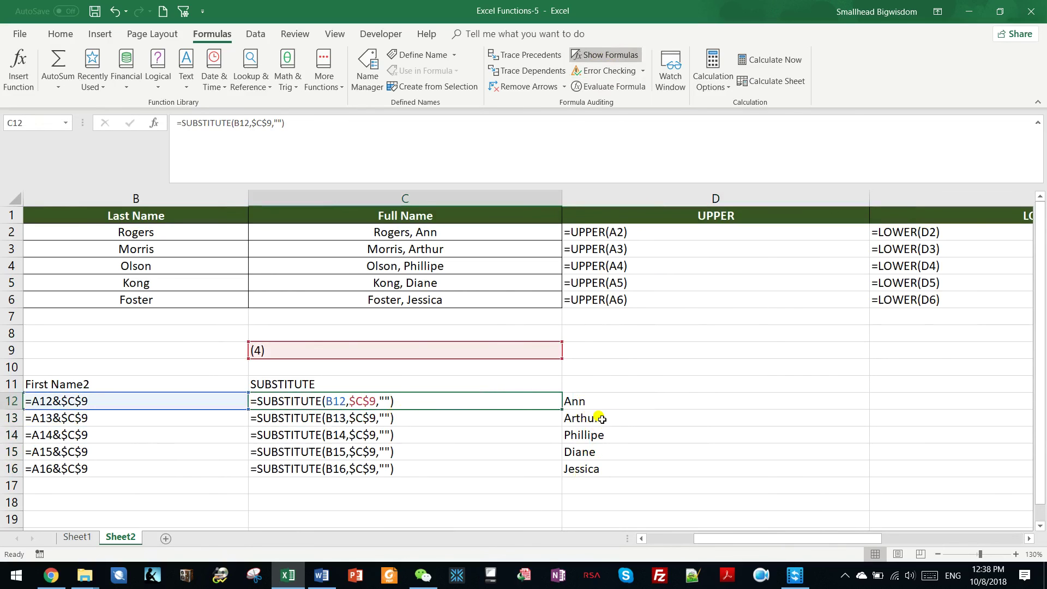
pyautogui.click(596, 403)
pyautogui.click(396, 401)
pyautogui.click(606, 55)
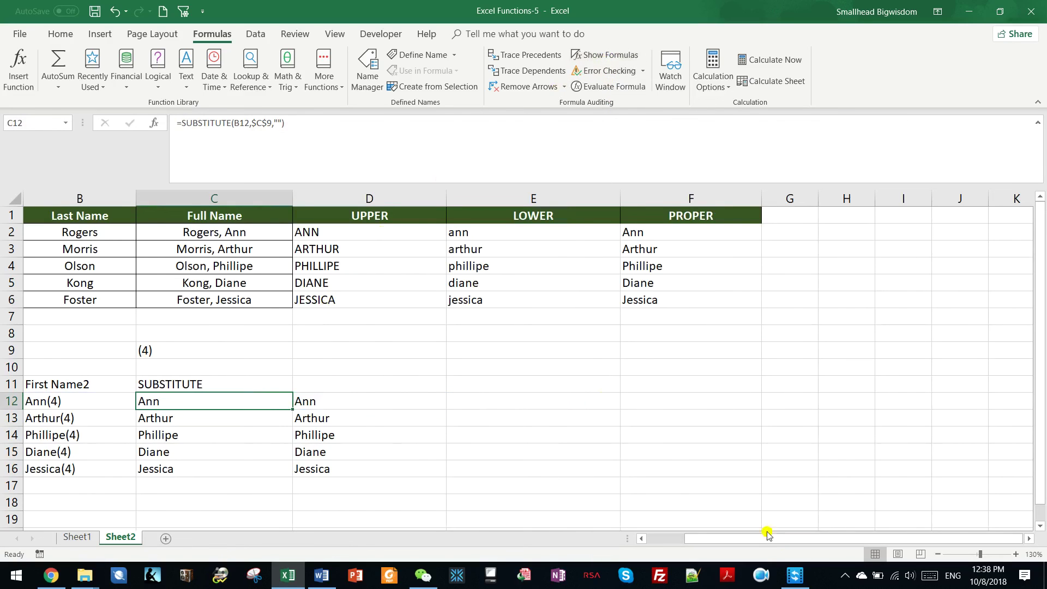
pyautogui.moveTo(767, 538); pyautogui.dragTo(633, 538)
pyautogui.click(145, 231)
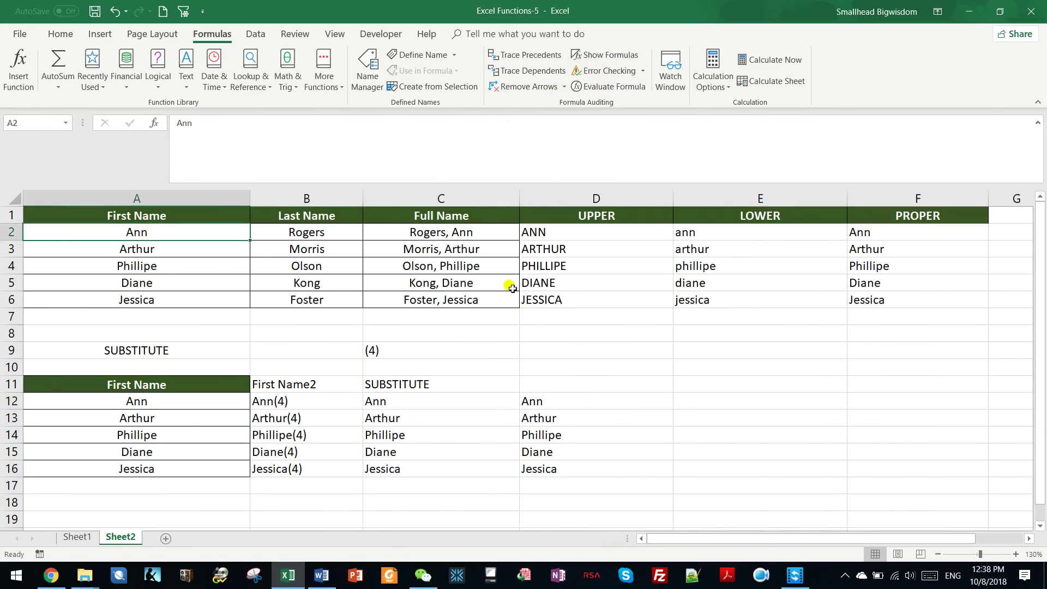